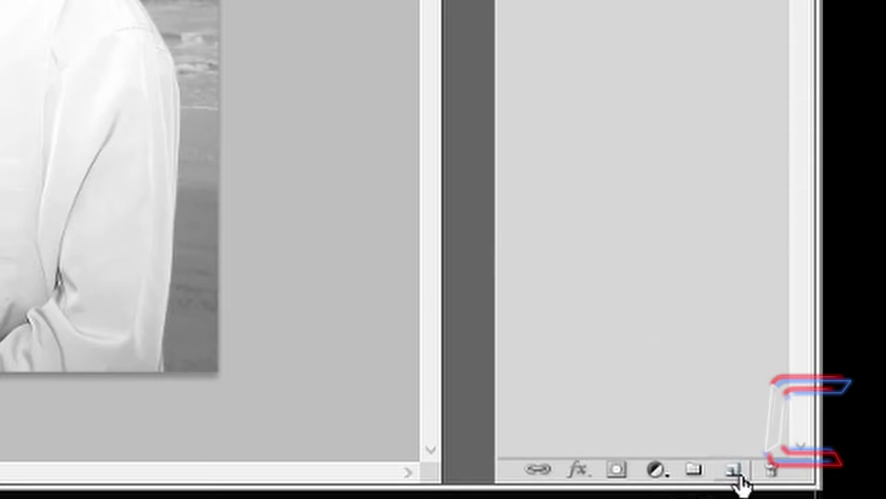
Add a new layer above the background and name it Couple.
click(734, 471)
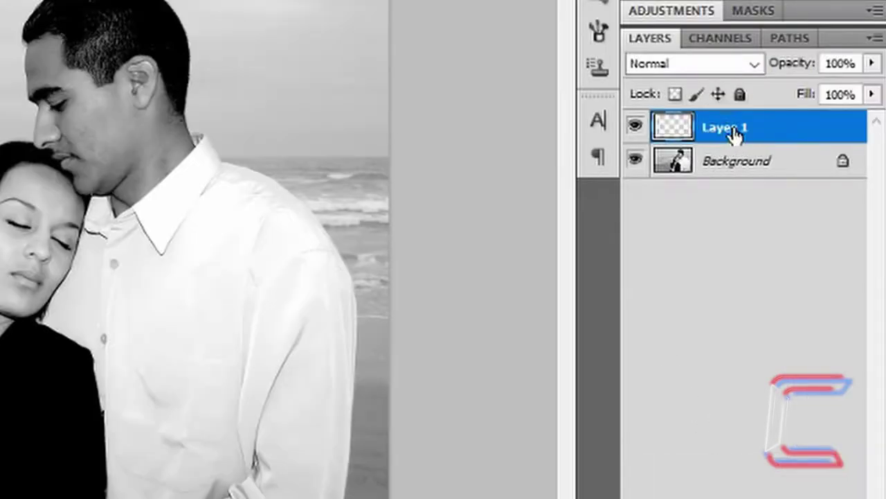
double_click(736, 131)
text(Couple)
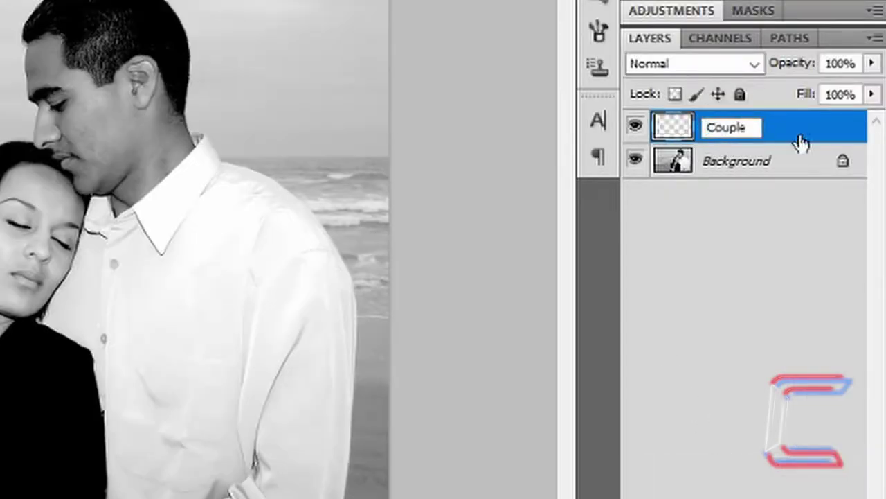
key(Return)
Trace the couple's outline on the Background layer with the Magnetic Lasso tool and close it into a selection.
click(236, 173)
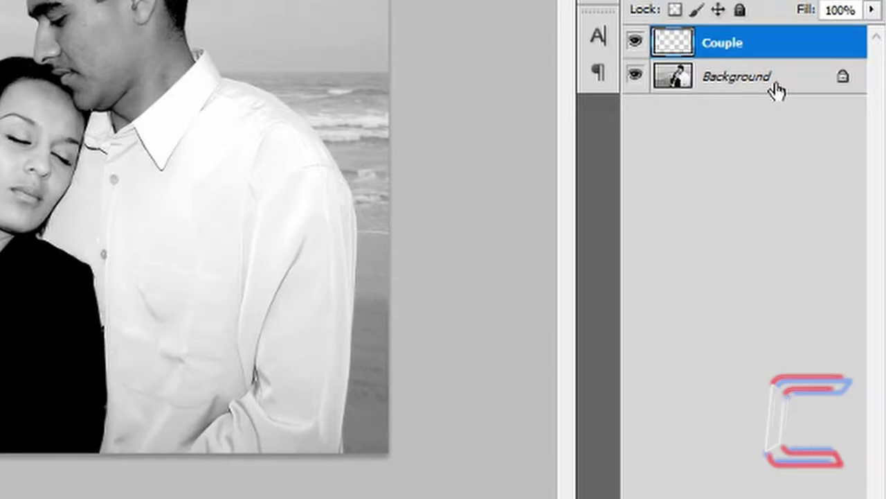
click(774, 89)
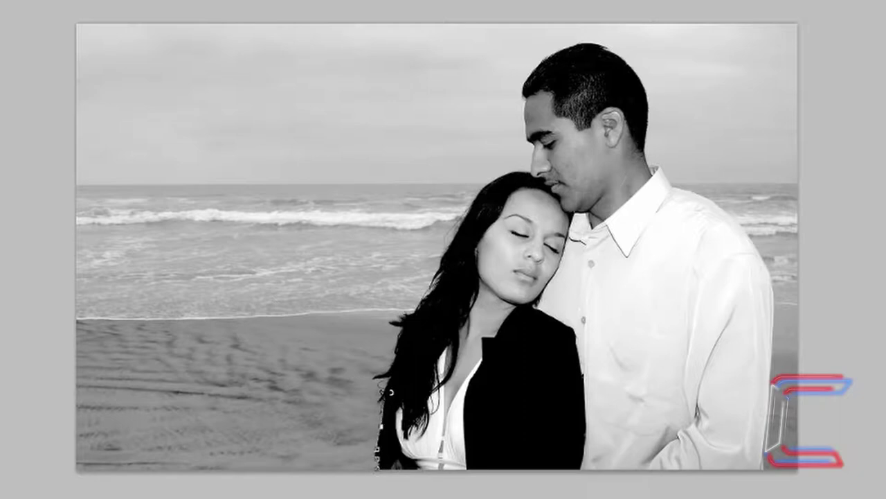
click(395, 350)
mouse_move(393, 341)
mouse_down()
mouse_move(446, 270)
mouse_move(489, 178)
mouse_move(512, 165)
mouse_move(564, 43)
mouse_move(597, 36)
mouse_move(634, 61)
mouse_move(772, 400)
mouse_move(768, 436)
mouse_up()
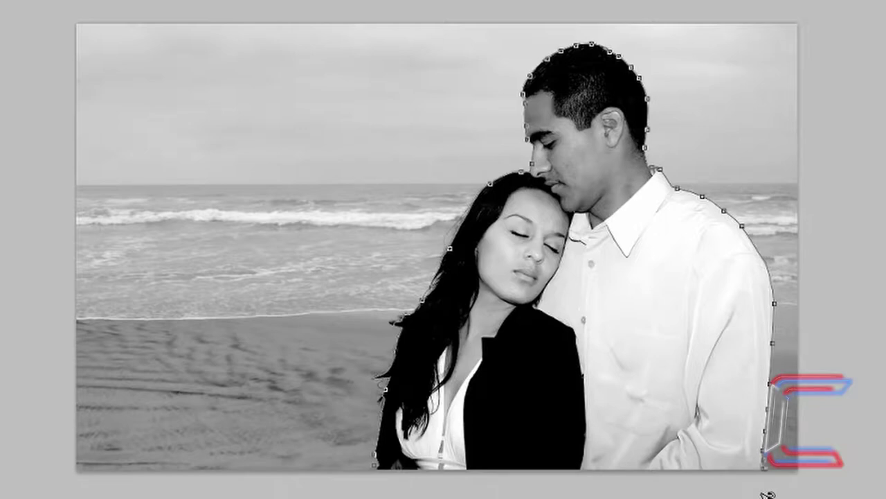
key(Return)
key(ctrl+plus)
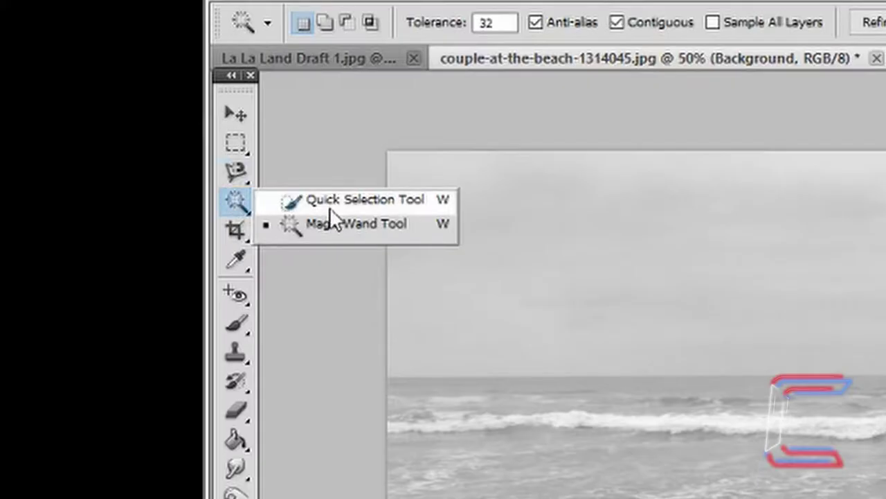
Add the missed strip along the photo's lower edge to the couple's selection with the Quick Selection tool.
click(330, 207)
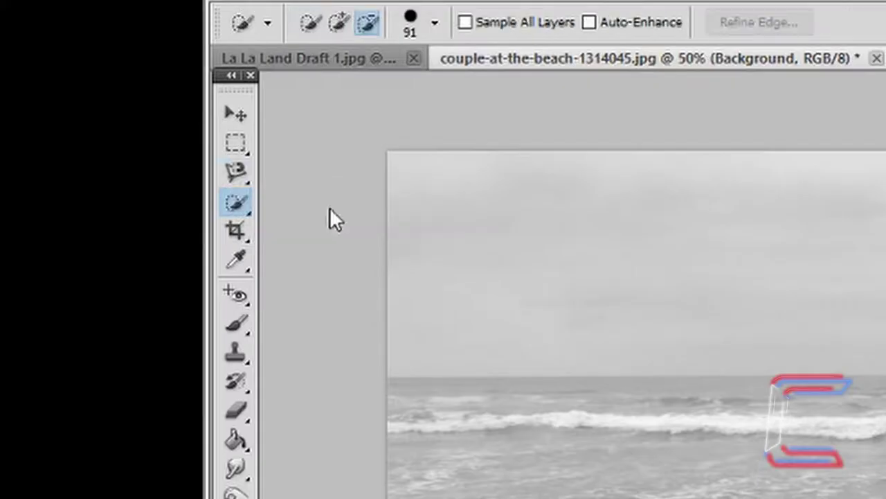
click(339, 24)
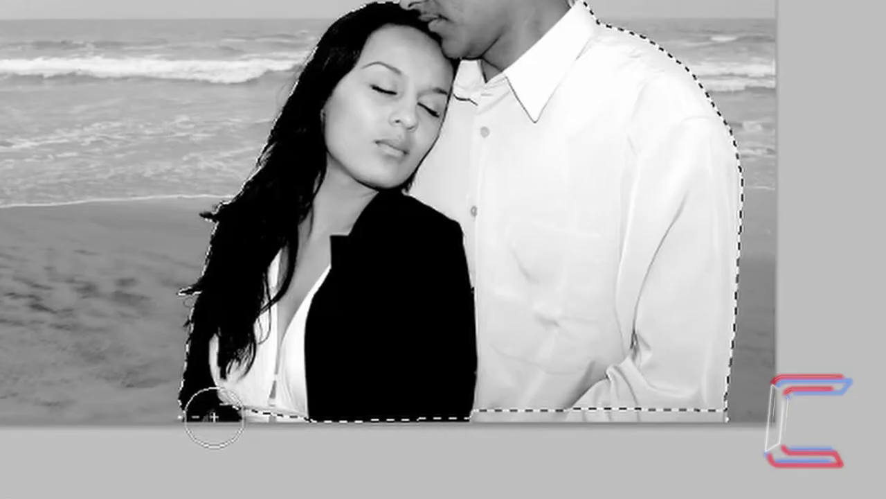
mouse_move(213, 418)
mouse_down()
mouse_move(207, 411)
mouse_move(234, 425)
mouse_move(317, 406)
mouse_move(396, 422)
mouse_move(683, 416)
mouse_up()
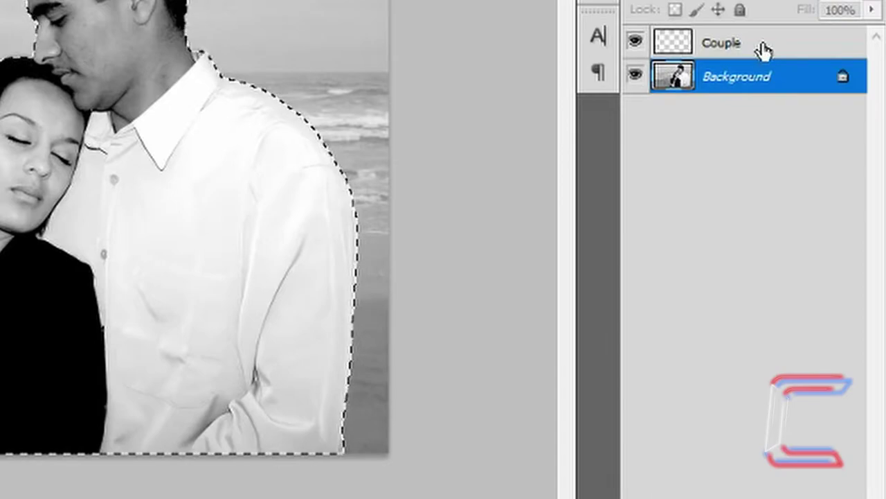
Invert the selection and fill the area around the couple with white at 100% opacity on the Couple layer.
click(764, 52)
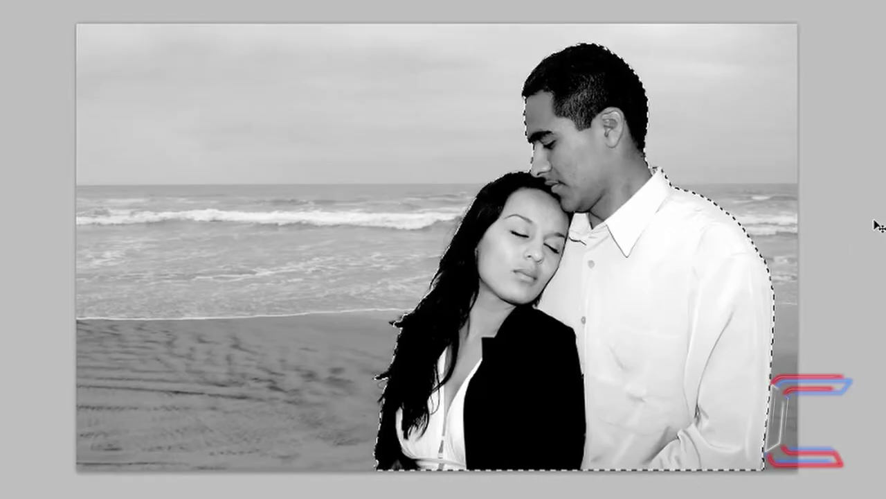
key(ctrl+shift+i)
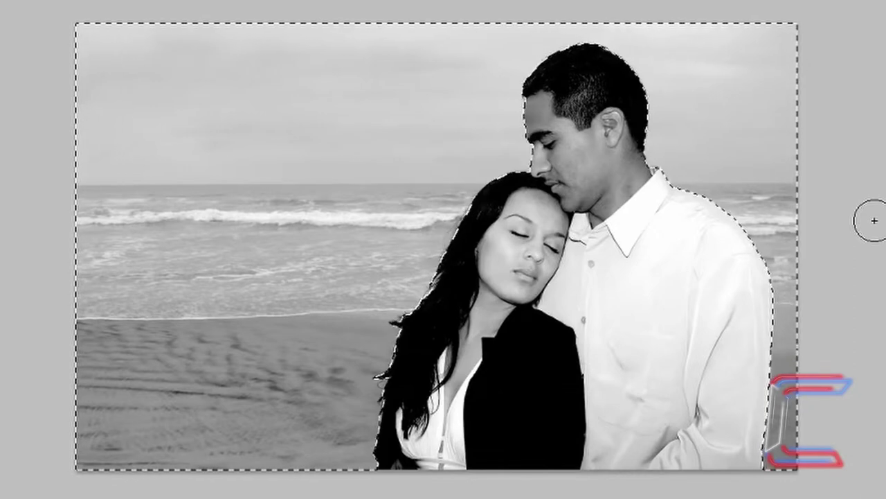
key(shift+F5)
click(596, 92)
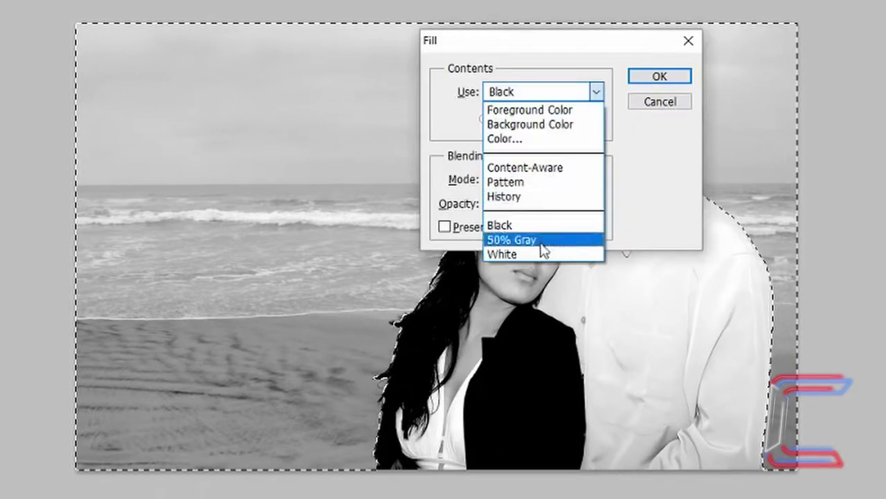
click(536, 252)
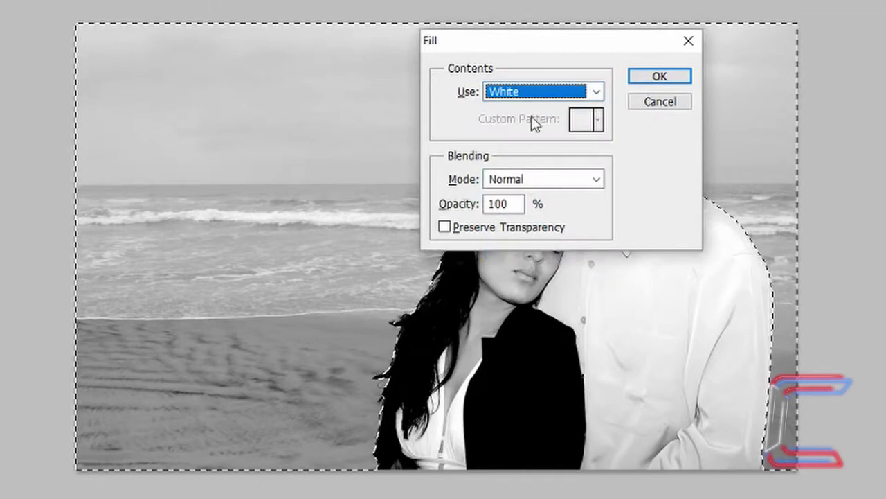
click(660, 77)
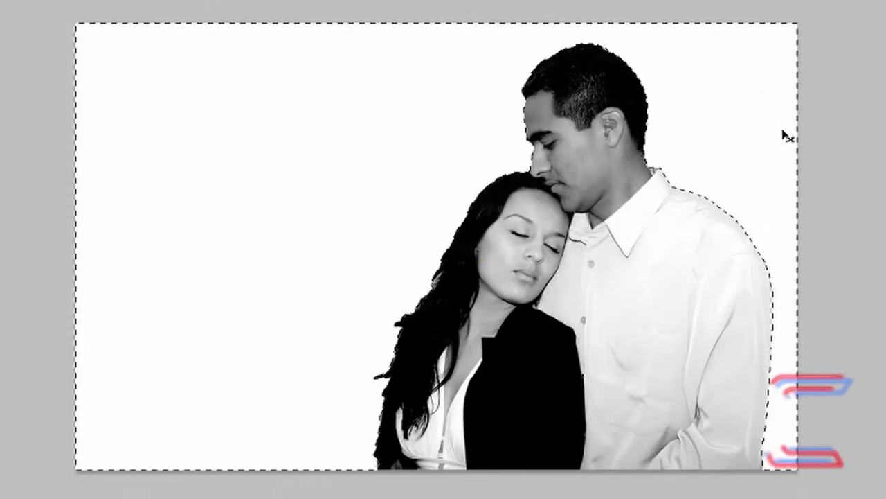
Add a layer named Couple Shadows beneath the Couple layer and place a copy of the selected couple from the background on it.
key(ctrl+shift+i)
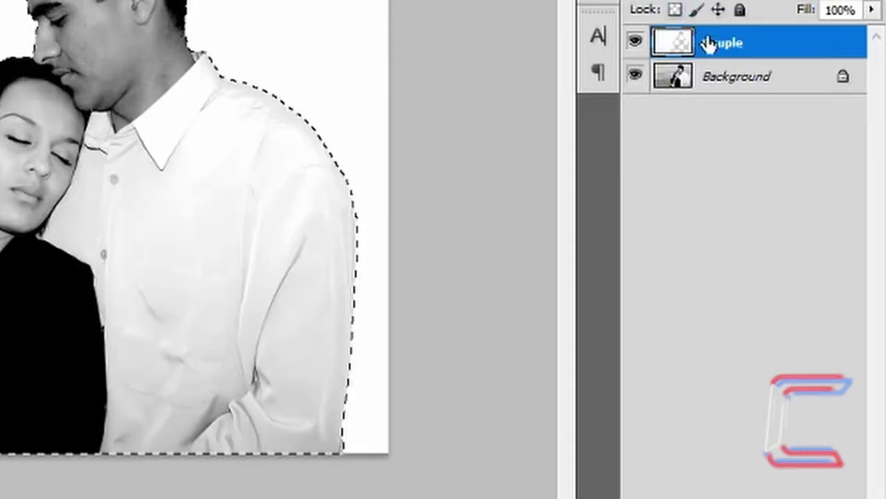
click(738, 89)
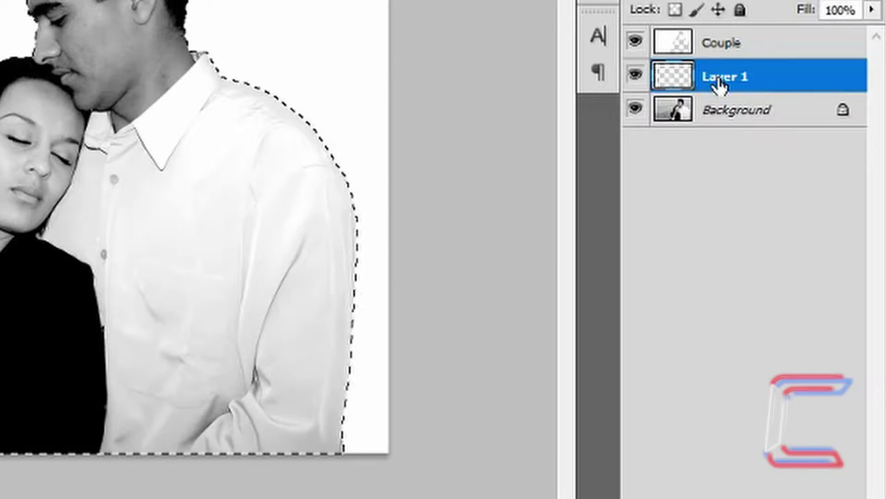
double_click(720, 78)
text(Couple)
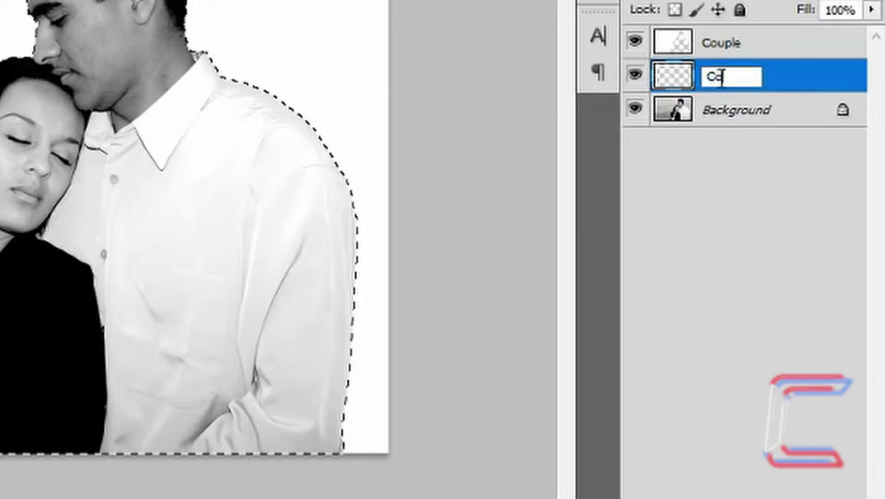
text( Shadows)
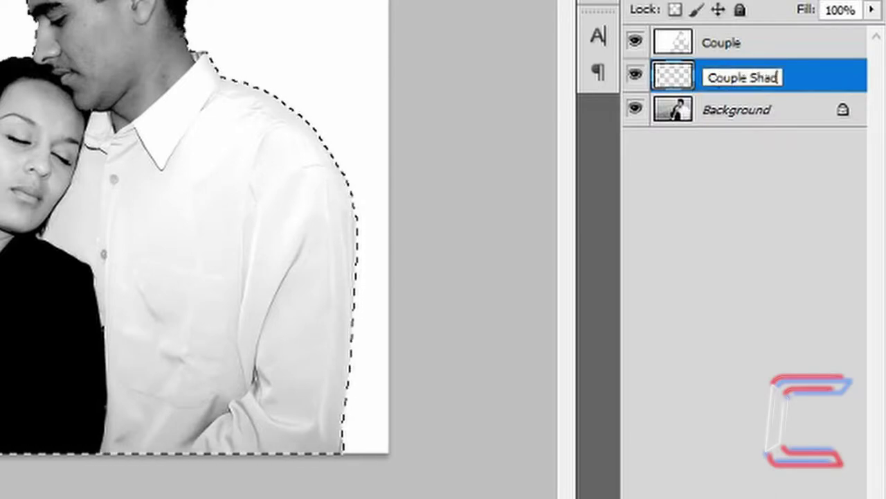
key(Return)
key(alt+BackSpace)
key(ctrl+d)
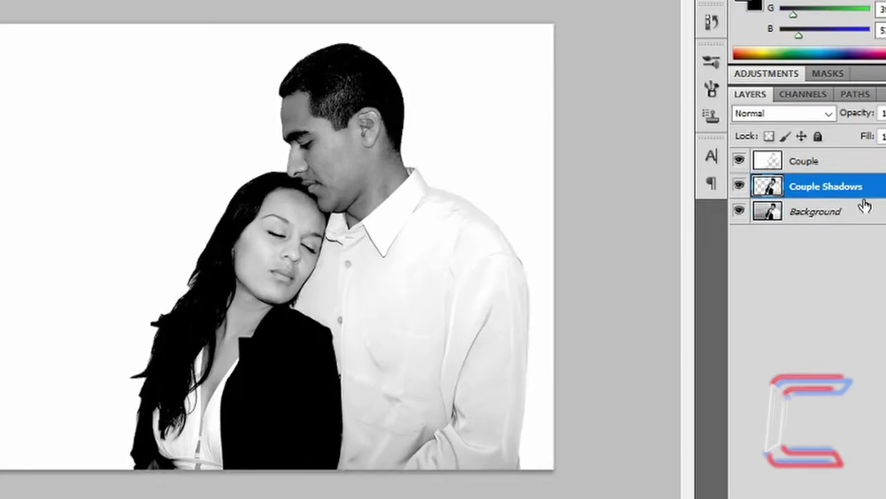
Select the dark areas of the Couple Shadows layer using Color Range set to Shadows.
click(99, 18)
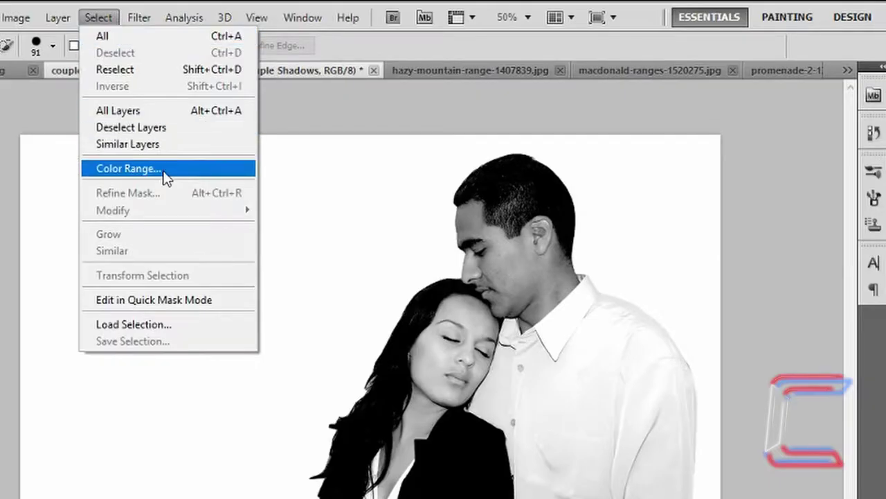
click(166, 177)
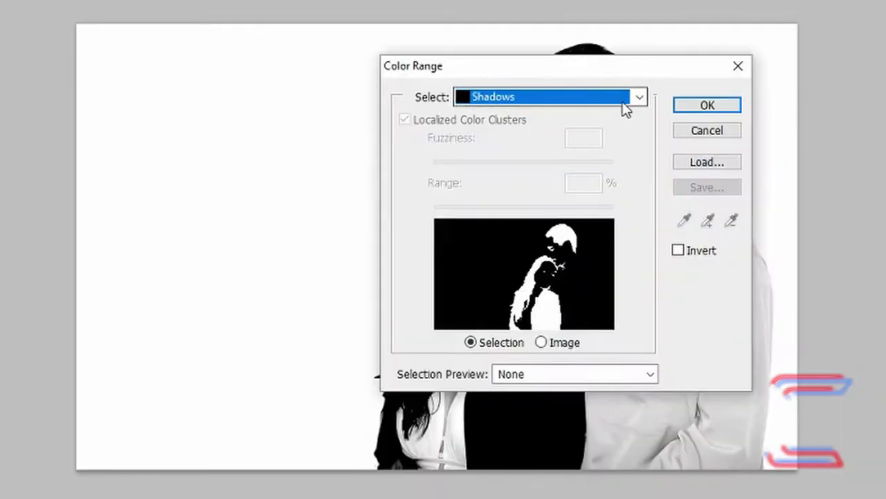
click(638, 102)
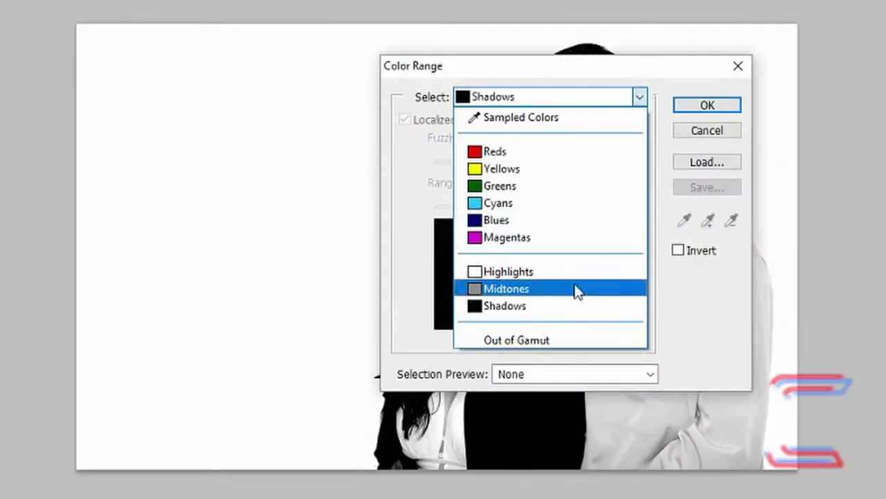
click(553, 310)
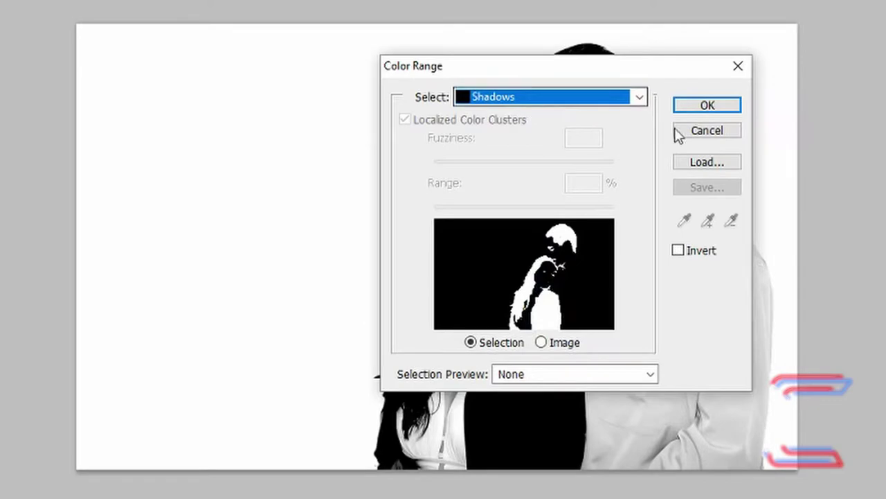
click(714, 105)
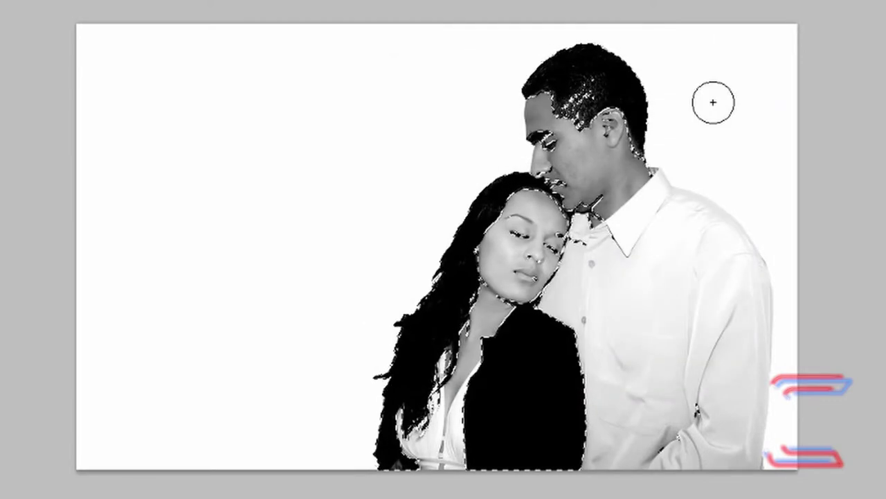
Delete everything except the dark areas from the Couple Shadows layer and hide the Background layer.
key(ctrl+shift+i)
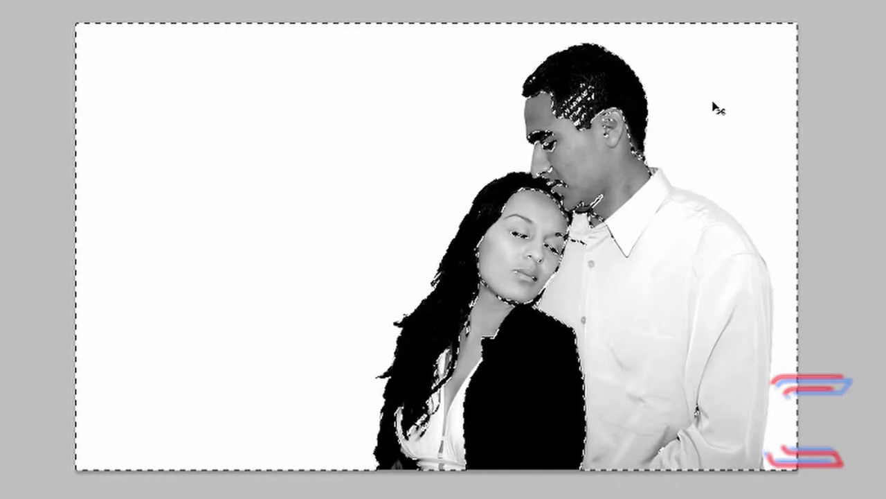
key(ctrl+d)
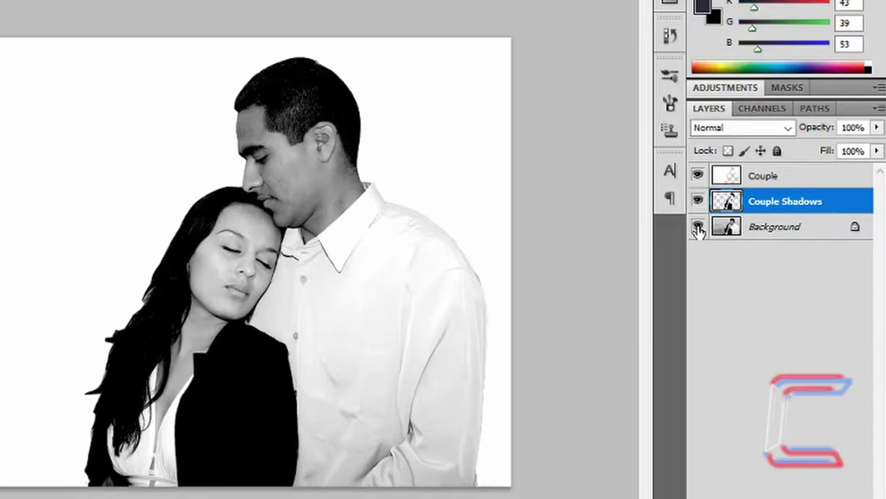
click(697, 227)
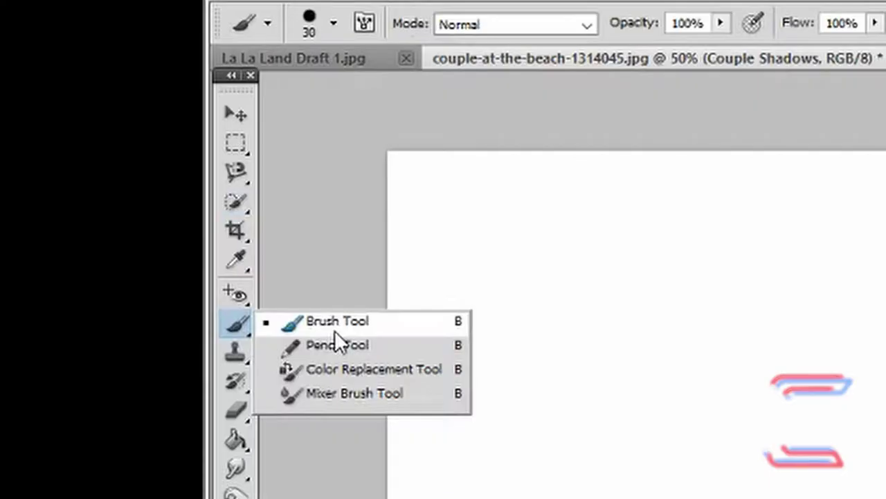
Paint over the gaps in the man's hair in solid black with a size 30 hard round brush.
click(410, 327)
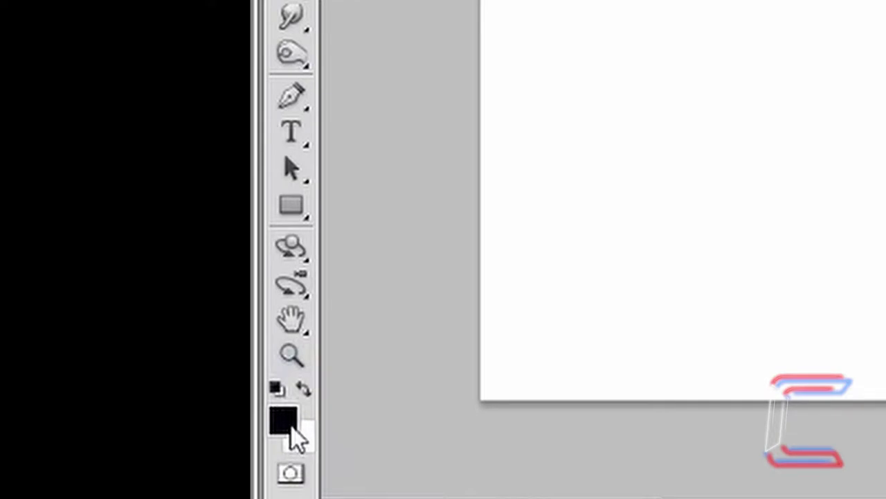
click(332, 26)
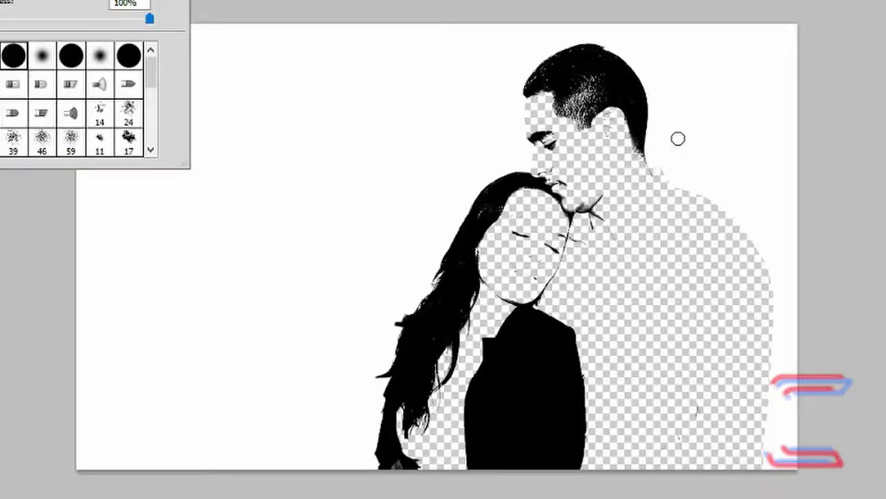
click(587, 77)
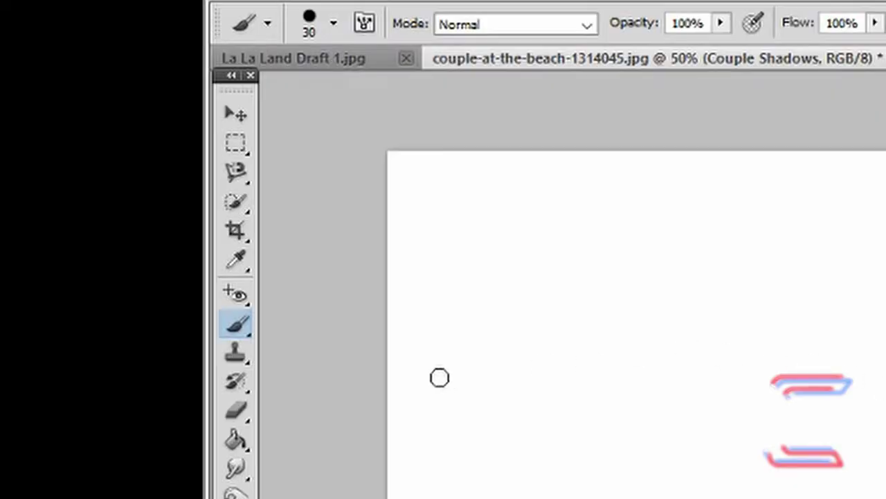
Erase the woman's facial features and jacket and the man's facial shadows from the Couple Shadows layer, keeping only the hair silhouettes.
drag(243, 408, 304, 413)
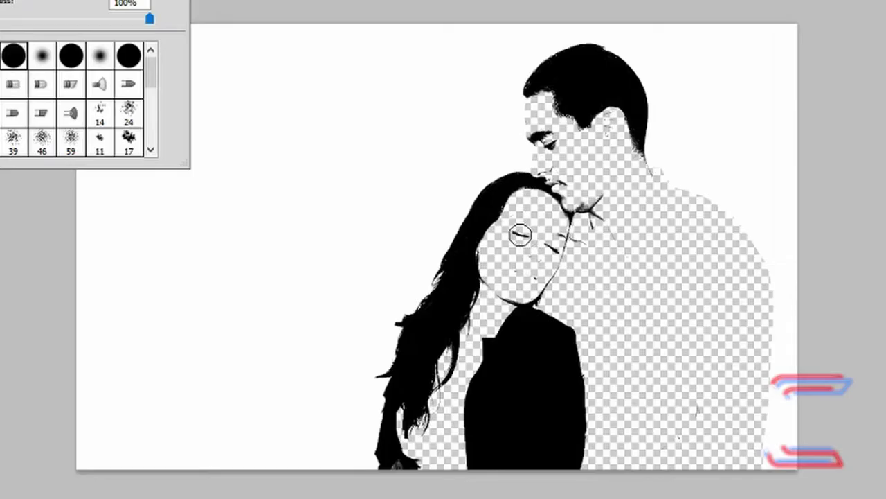
click(520, 235)
mouse_move(540, 233)
mouse_down()
mouse_move(579, 247)
mouse_move(559, 234)
mouse_move(545, 274)
mouse_move(559, 269)
mouse_move(528, 296)
mouse_move(517, 283)
mouse_move(504, 295)
mouse_move(565, 331)
mouse_move(523, 322)
mouse_move(489, 352)
mouse_move(584, 256)
mouse_move(563, 185)
mouse_up()
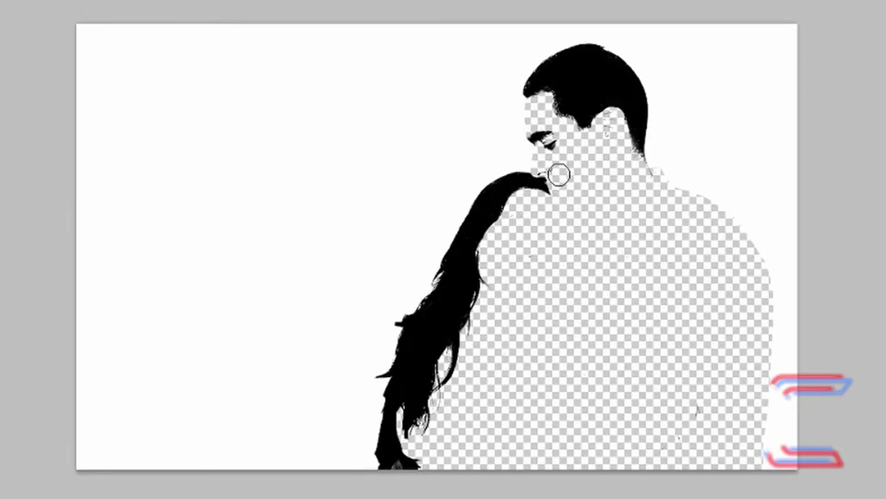
drag(547, 164, 544, 132)
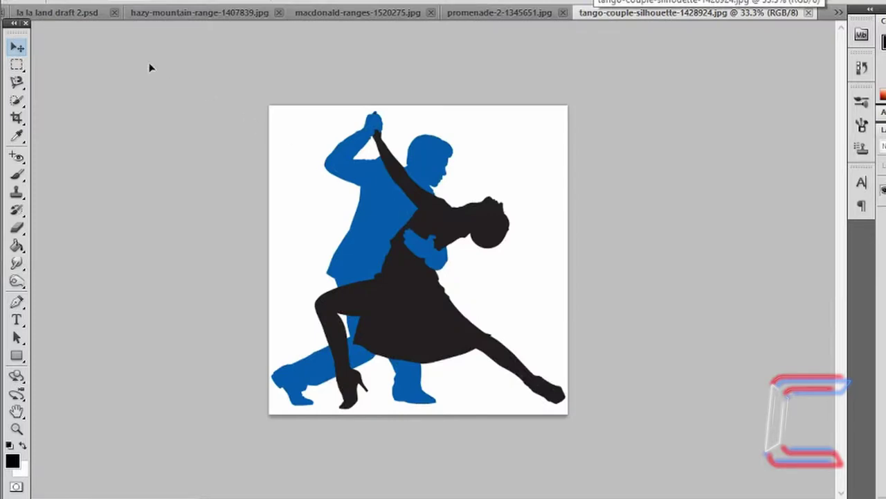
View the reference artwork in La La Land Draft 1.jpg and return to la la land draft 2.psd.
click(73, 12)
click(72, 12)
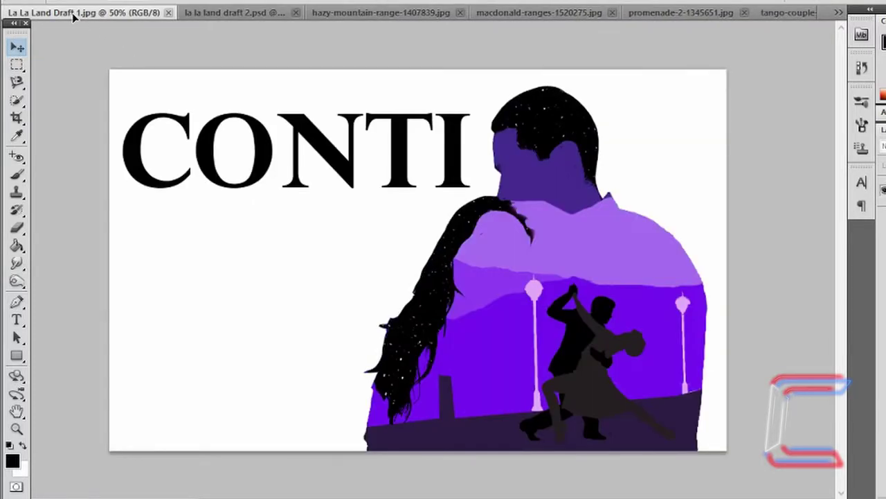
click(202, 14)
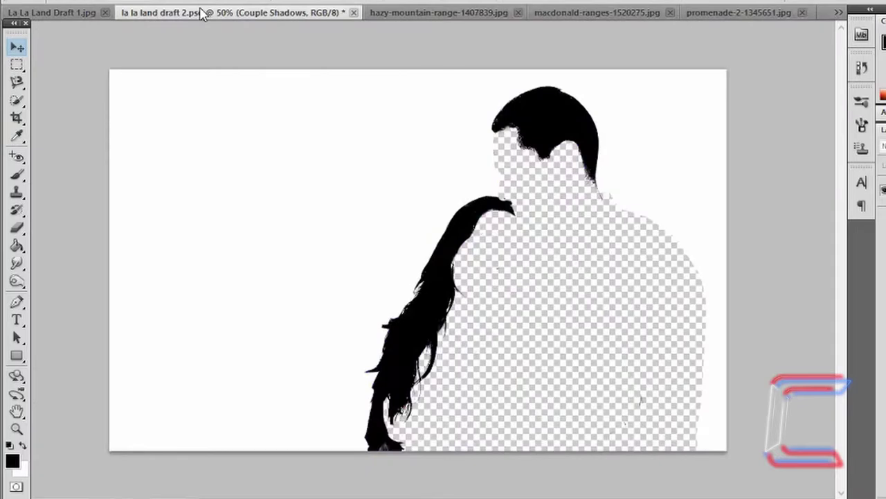
Bring the tango couple image into la la land draft 2.psd as a new layer and name it tango couple.
drag(202, 13, 266, 61)
drag(305, 92, 452, 189)
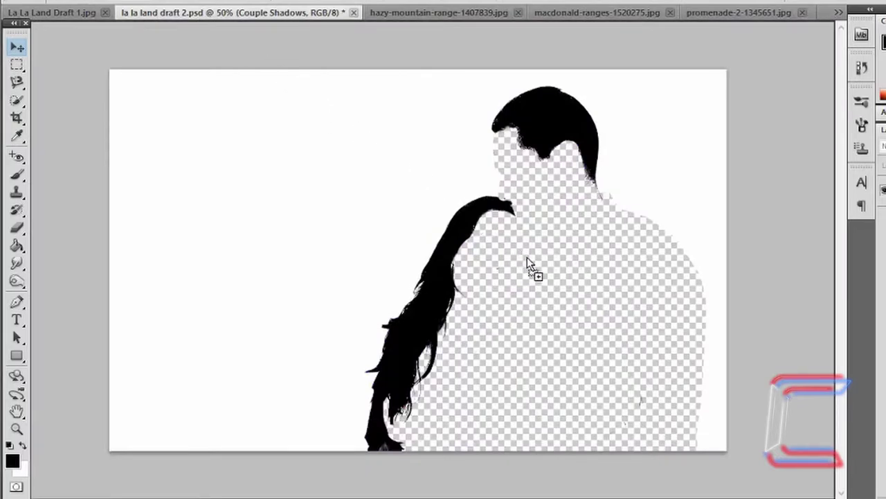
drag(527, 256, 527, 257)
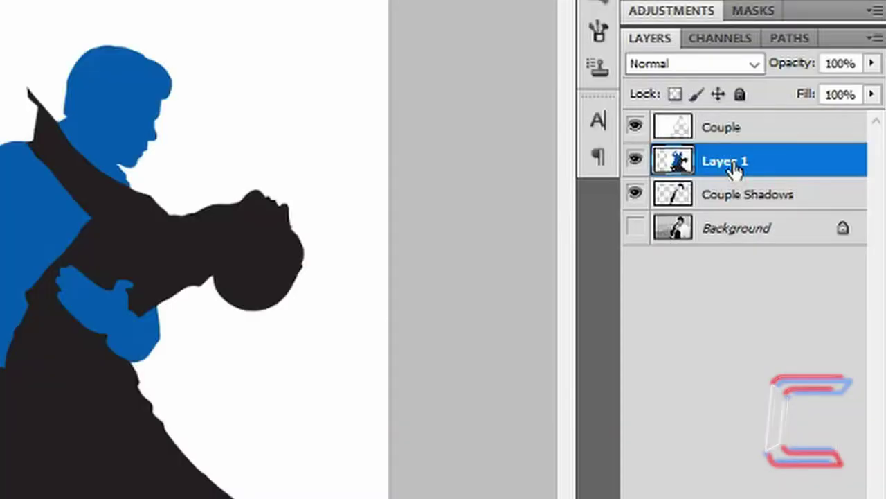
double_click(736, 166)
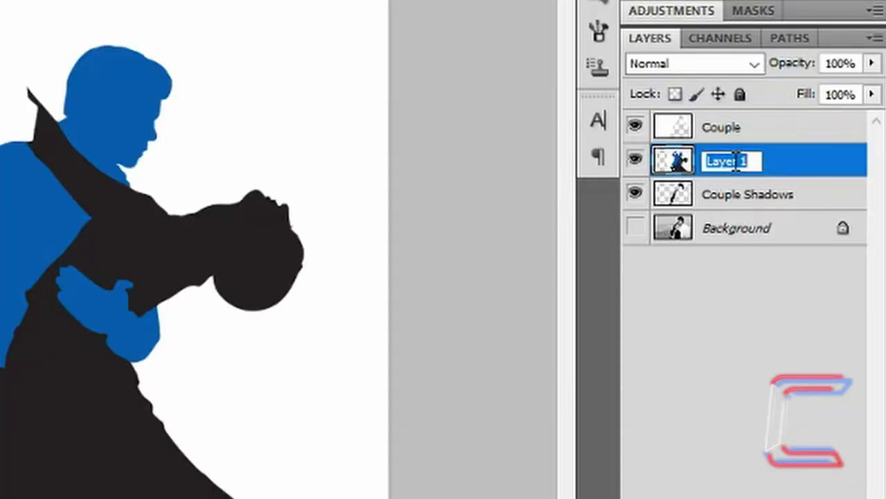
text(t)
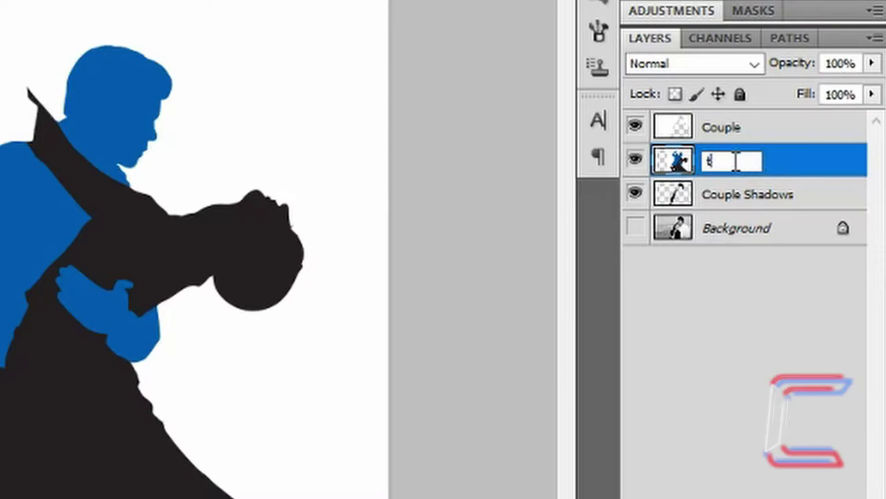
text(ango couple)
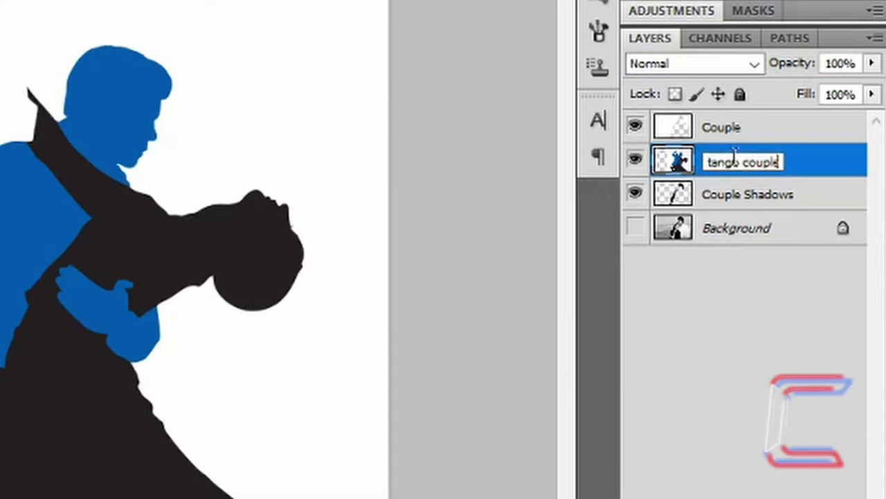
key(Return)
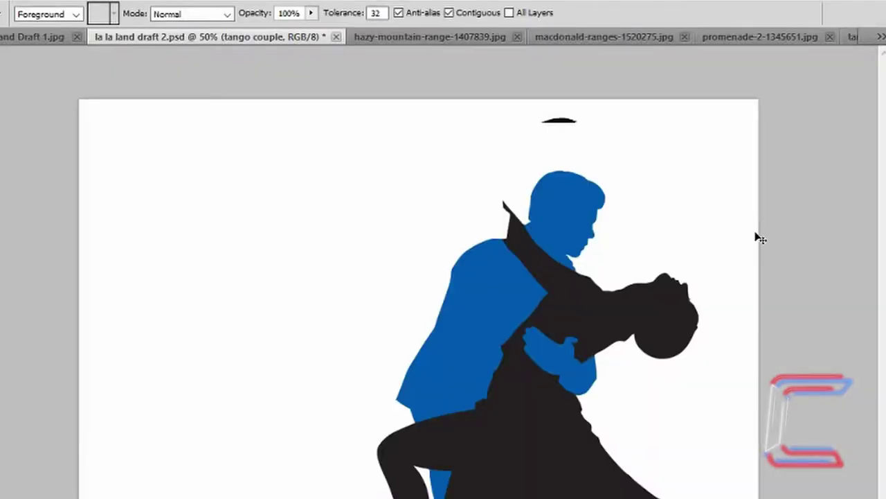
Scale the tango couple down to about half size and place it over the large couple's torso, resting on the canvas's lower edge.
key(ctrl+t)
drag(296, 116, 514, 404)
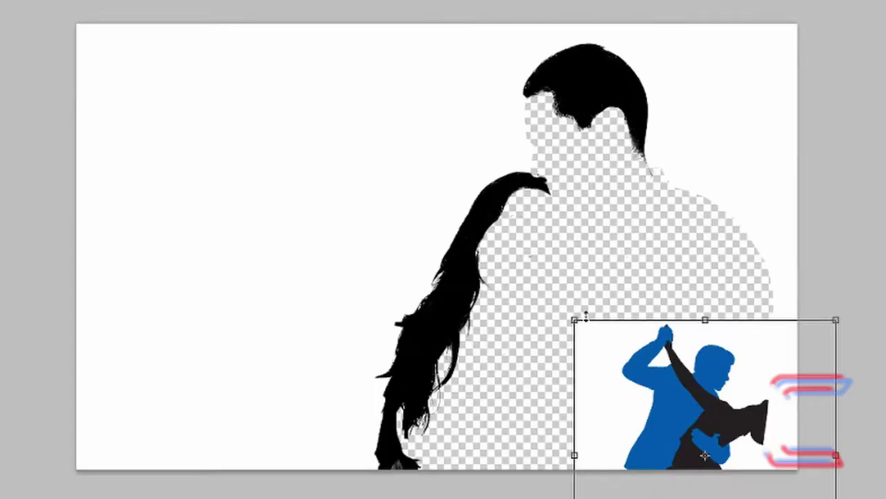
key(Return)
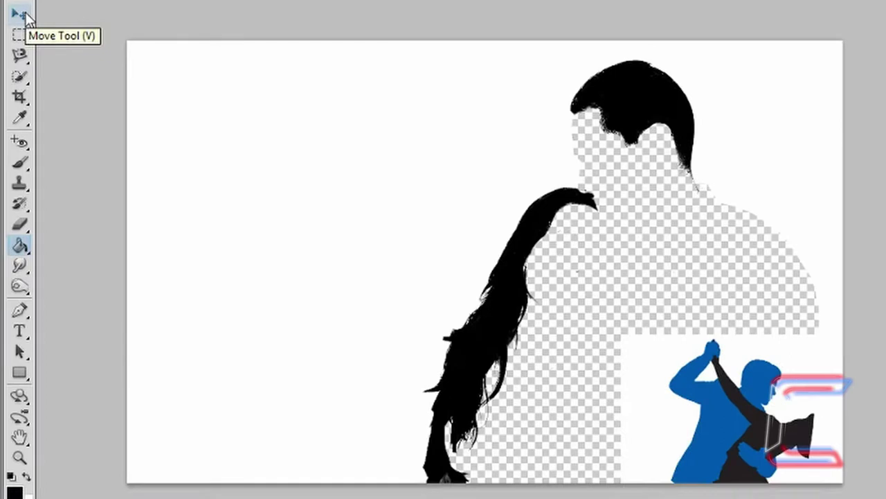
click(21, 14)
drag(717, 383, 614, 264)
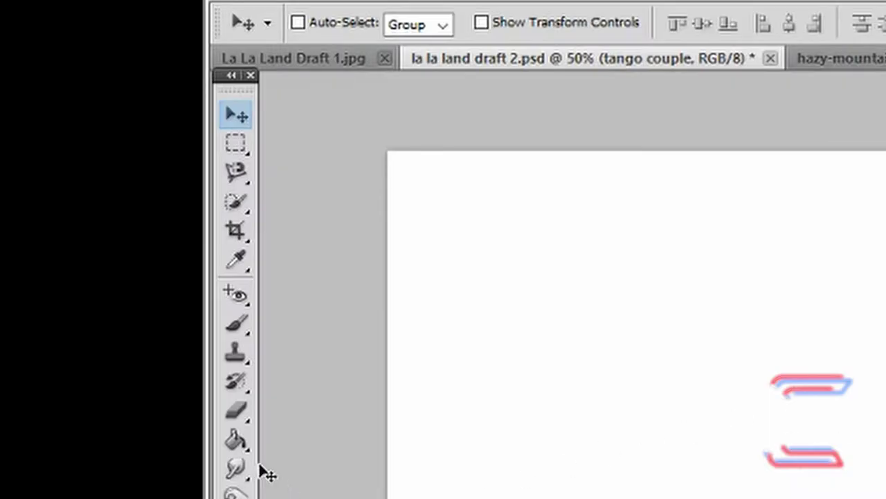
Fill all blue areas of the male tango dancer with black using the Paint Bucket.
click(236, 440)
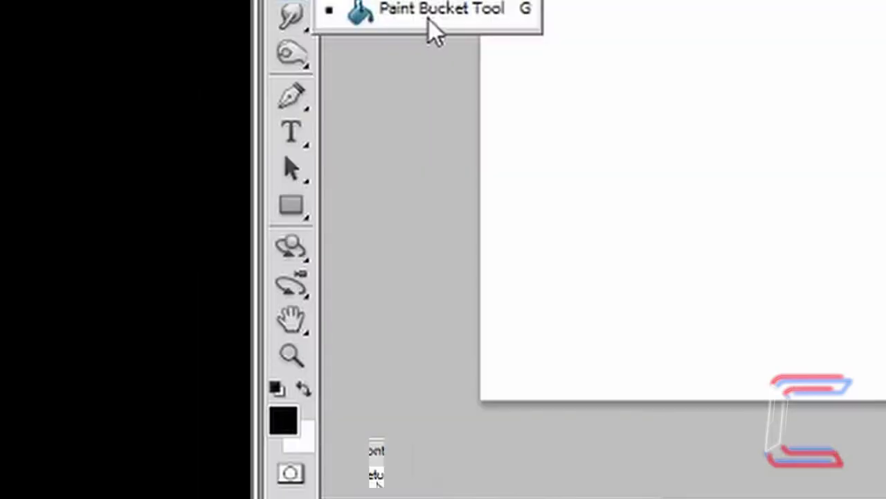
click(345, 468)
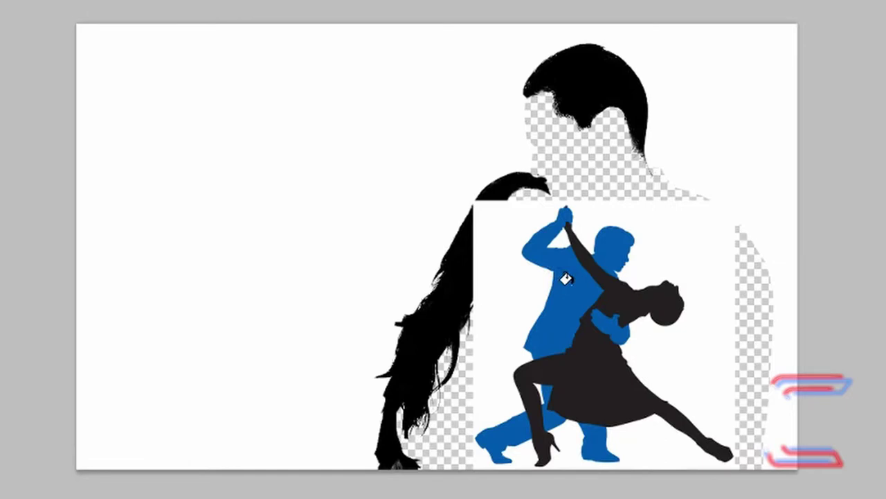
click(564, 281)
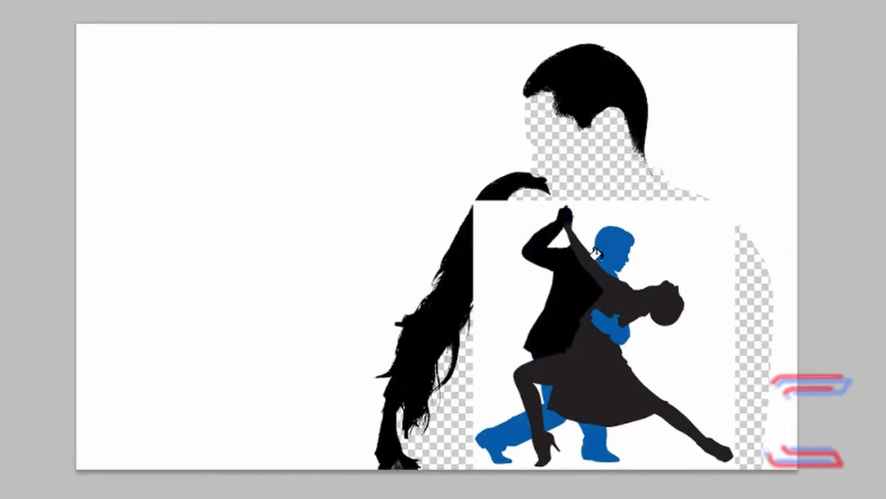
click(598, 319)
click(538, 420)
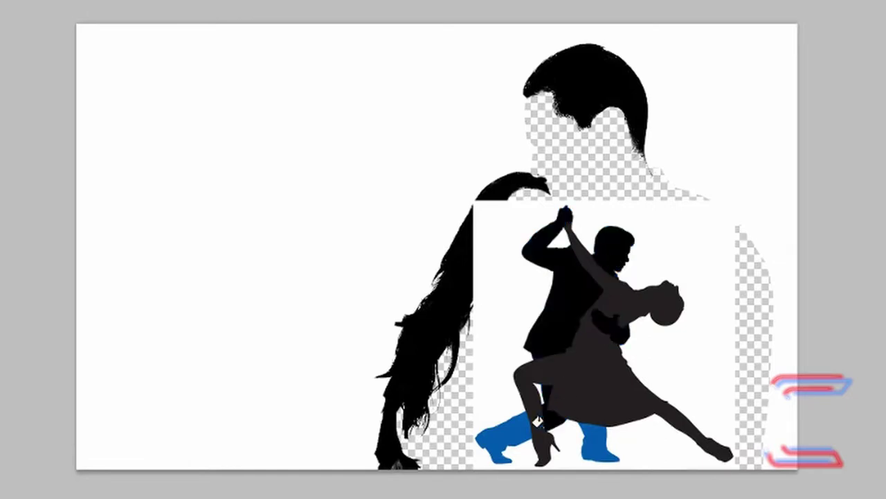
click(492, 441)
click(586, 436)
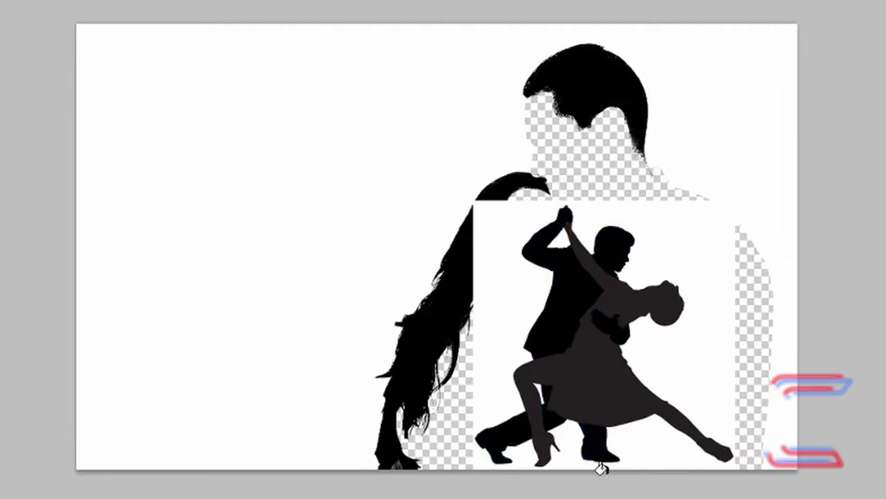
Delete the white background around the tango couple with a Magic Wand selection, deselect, and hide the Couple layer.
right_click(232, 201)
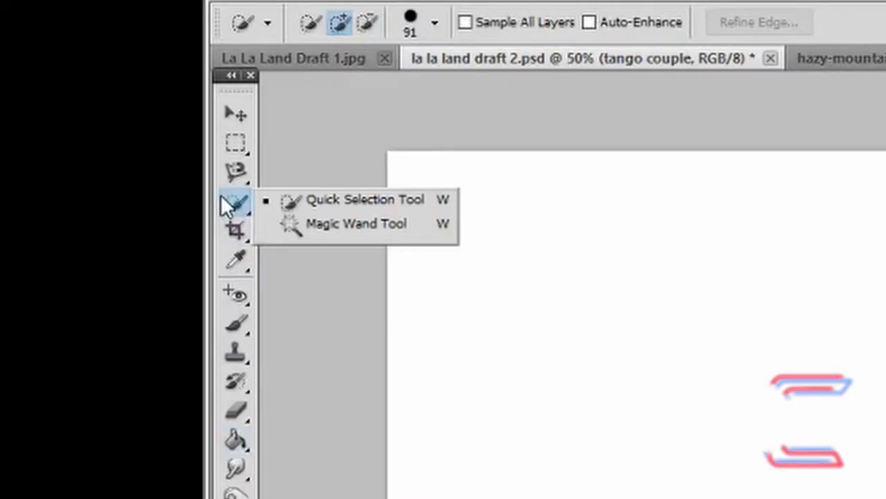
click(351, 229)
click(516, 299)
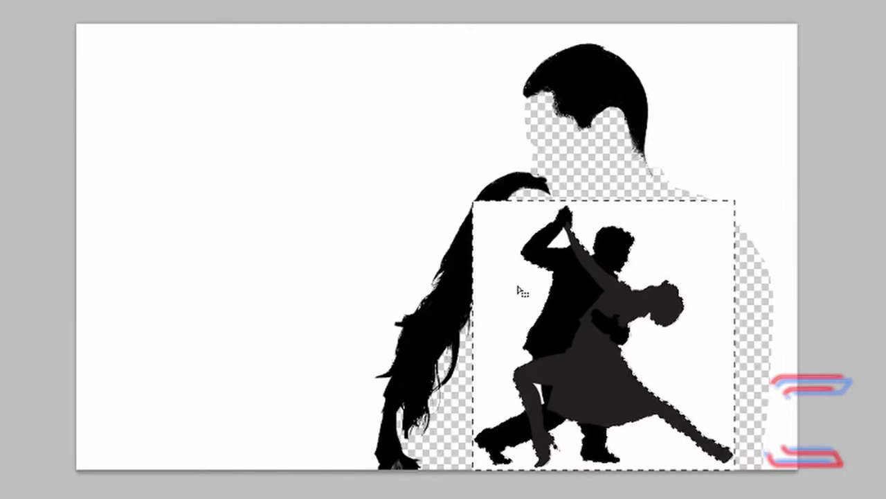
key(Delete)
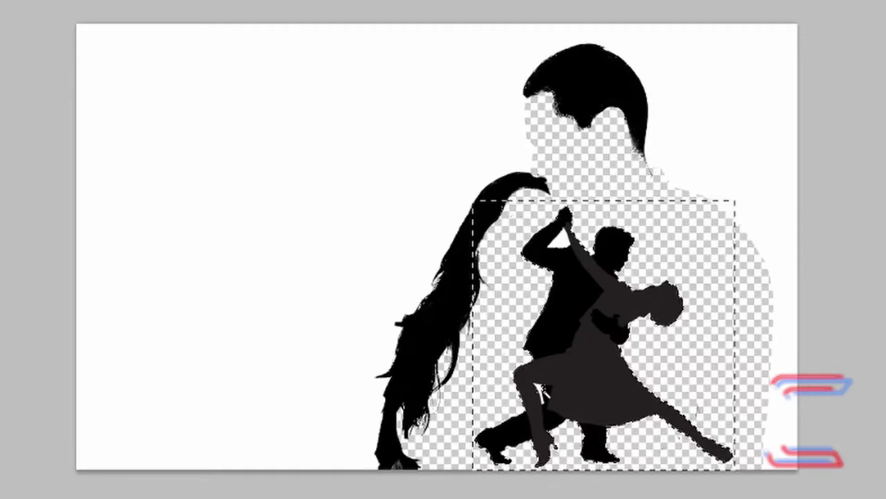
key(ctrl+d)
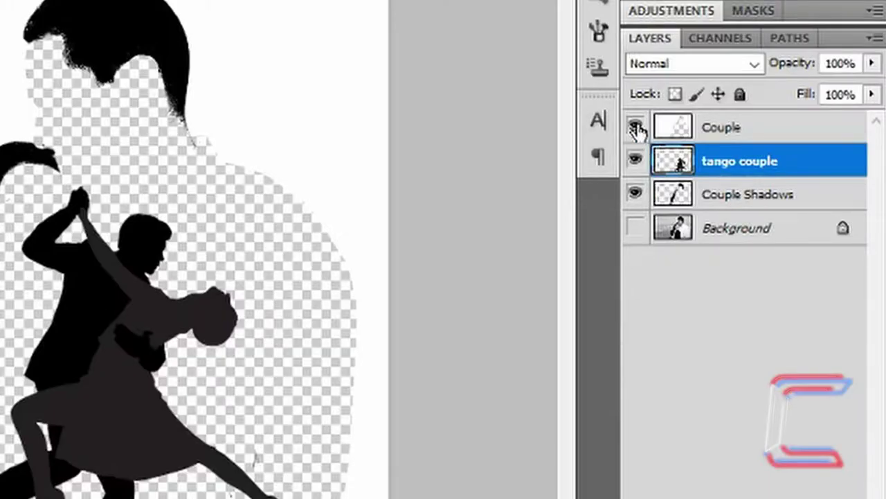
click(636, 128)
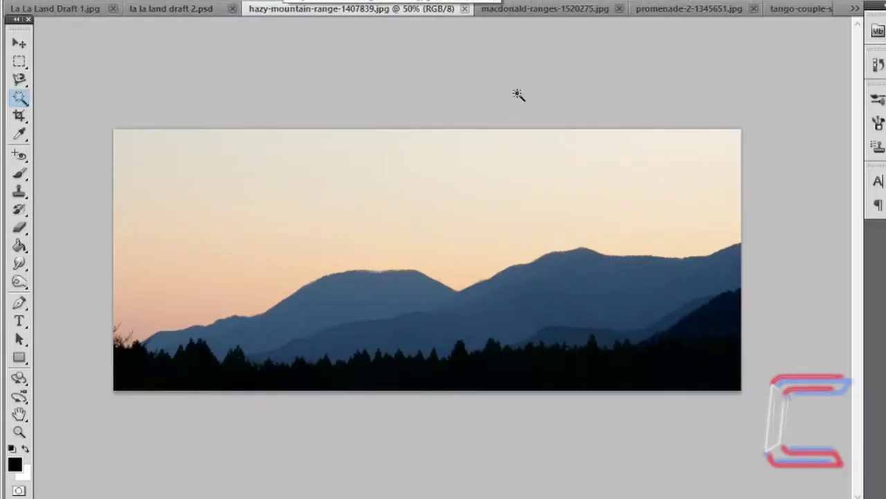
Copy hazy-mountain-range-1407839.jpg into la la land draft 2.psd, position it across the canvas width, and name its layer Mountain.
click(18, 46)
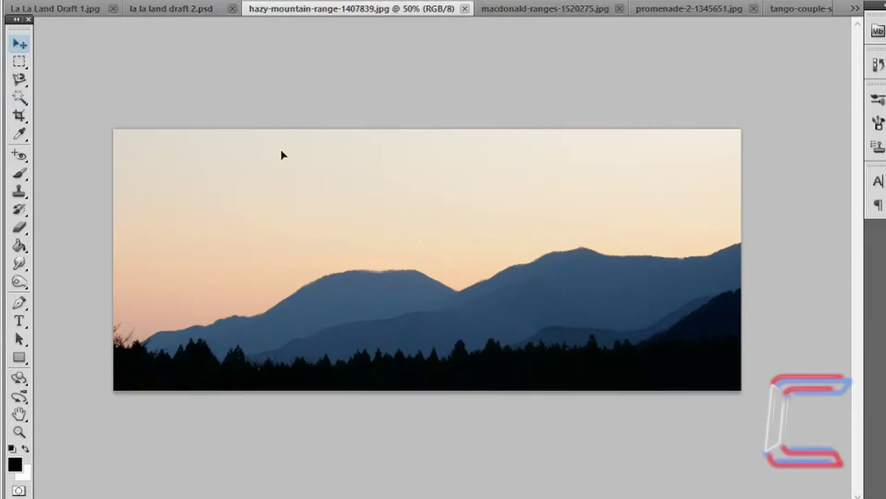
click(156, 10)
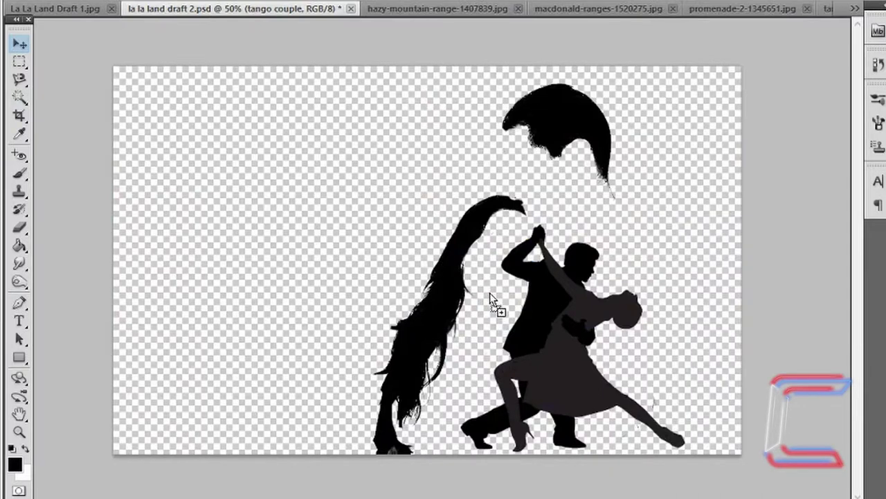
drag(490, 297, 489, 285)
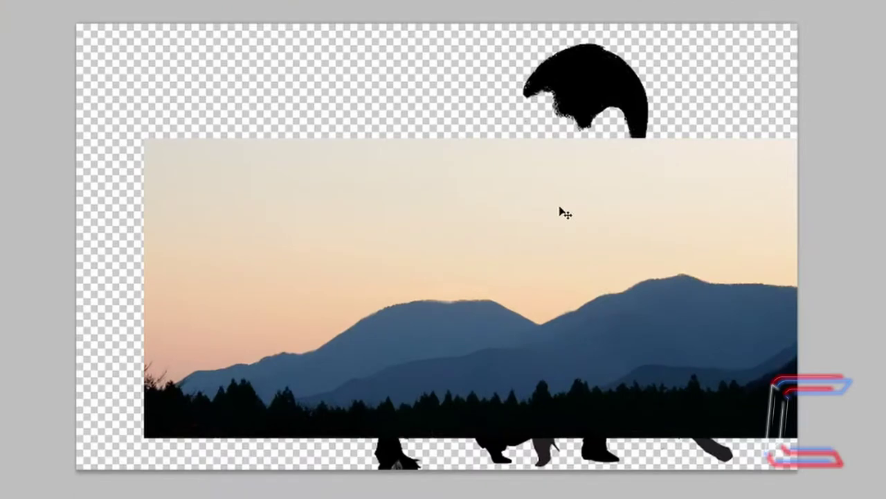
drag(561, 207, 494, 181)
double_click(733, 161)
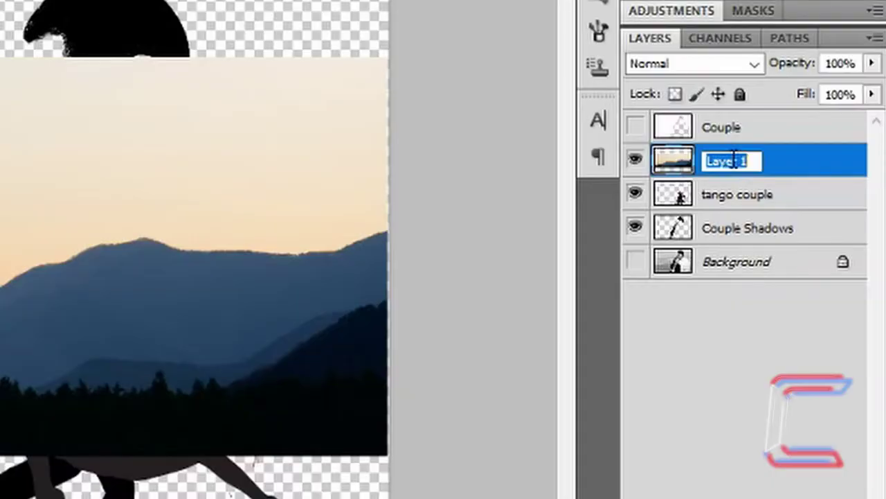
text(Mountain)
key(Return)
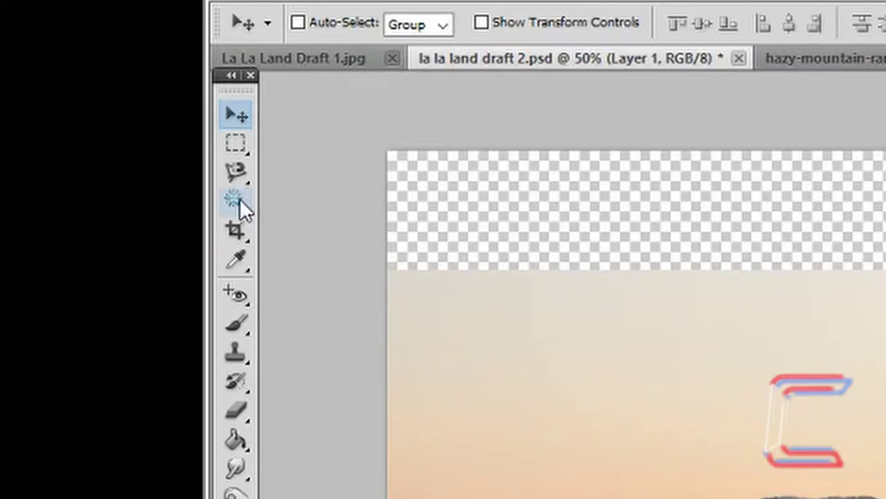
Select everything below the mountain skyline by inverting a Magic Wand sky selection and subtracting the remaining sky with Quick Selection.
click(239, 202)
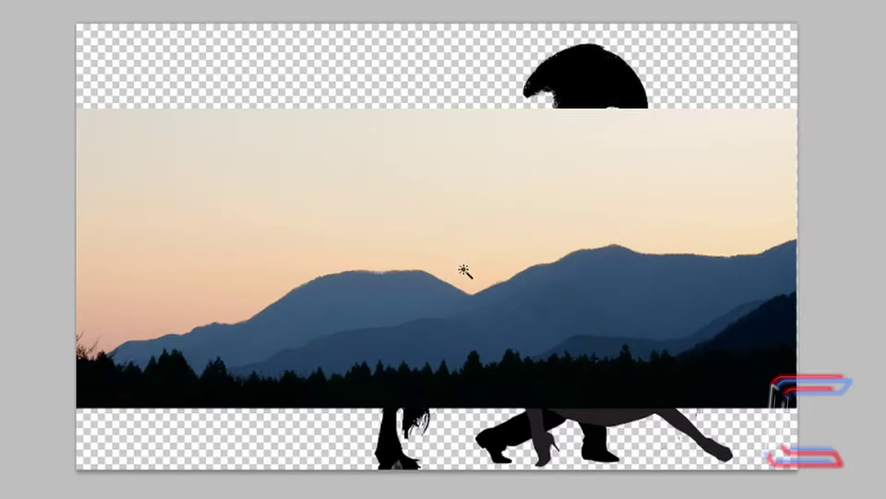
click(466, 267)
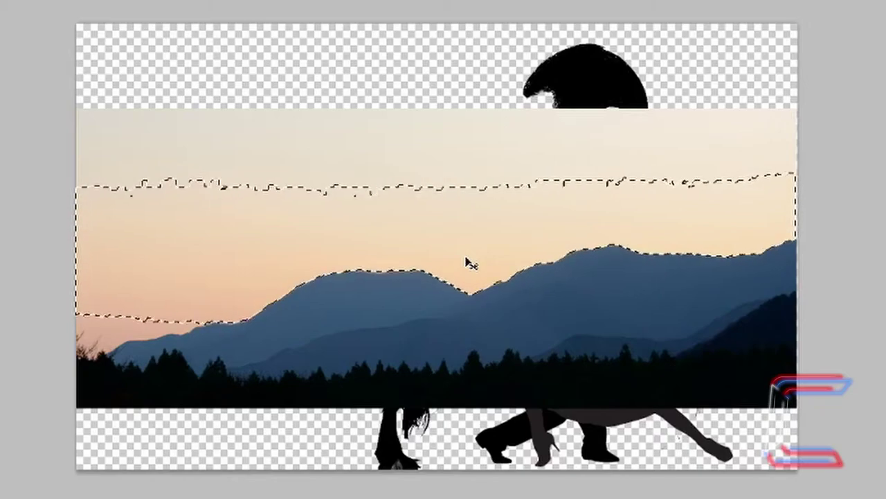
right_click(235, 202)
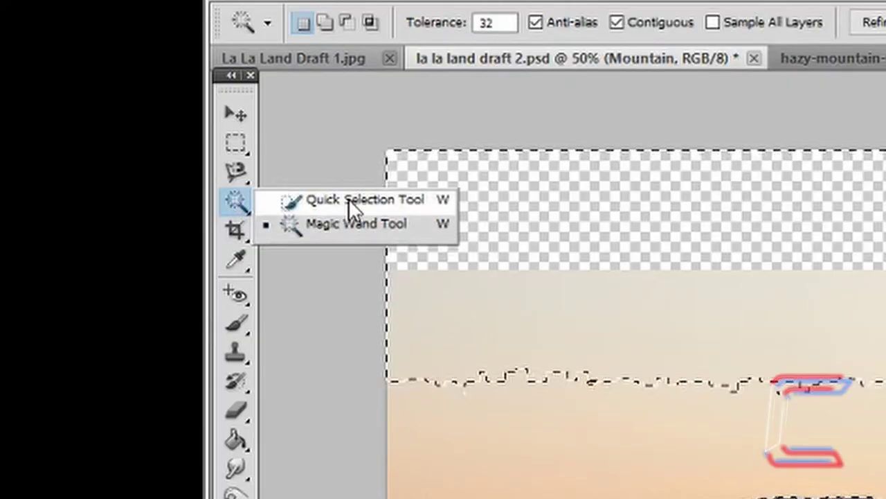
click(348, 199)
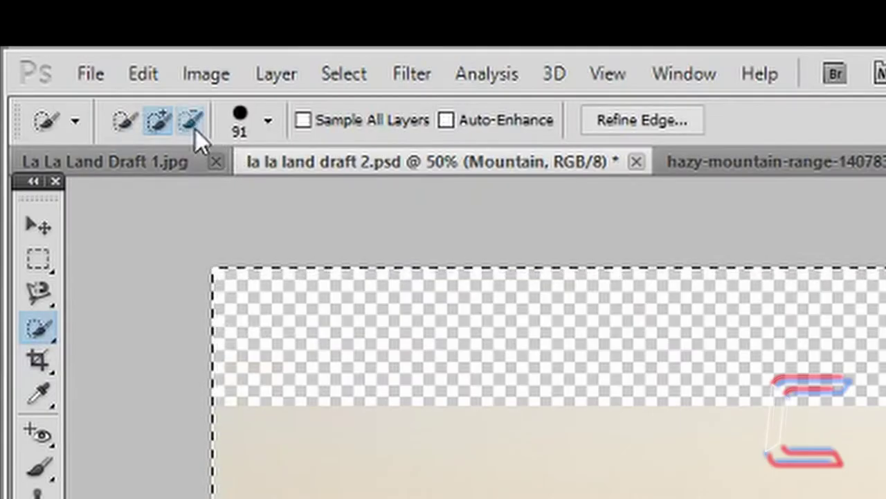
click(195, 129)
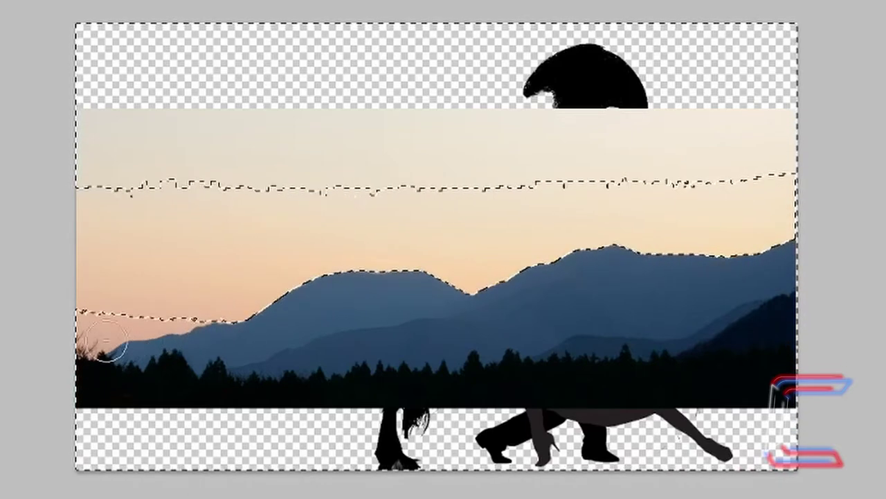
drag(176, 311, 110, 317)
mouse_move(109, 178)
mouse_down()
mouse_move(193, 175)
mouse_move(362, 194)
mouse_up()
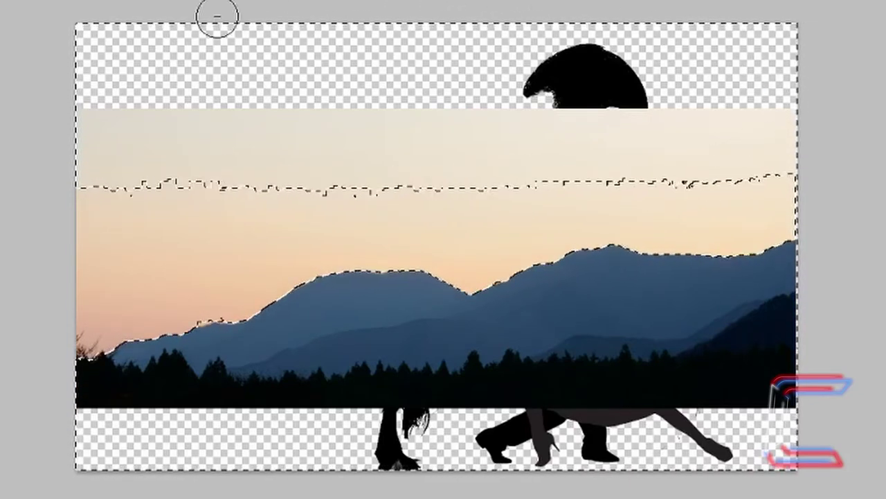
mouse_move(154, 159)
mouse_down()
mouse_move(569, 162)
mouse_move(696, 115)
mouse_move(730, 74)
mouse_up()
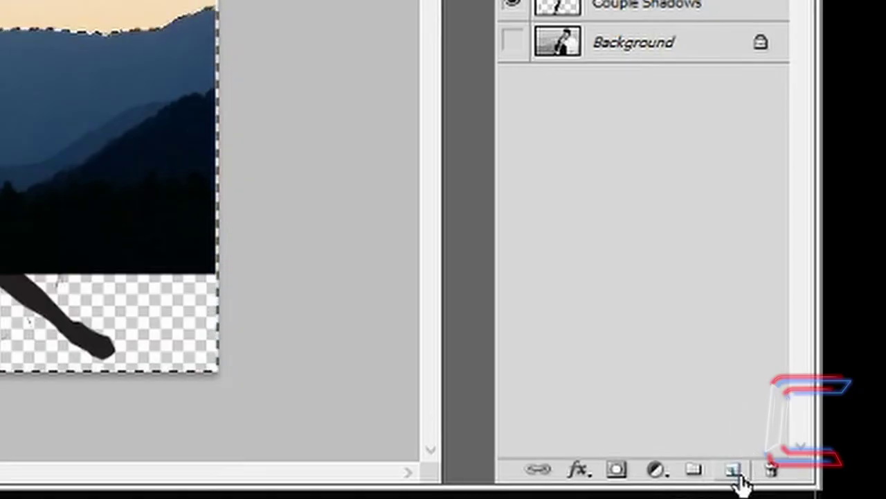
Add a new layer above the Mountain layer and name it bg1.
click(736, 473)
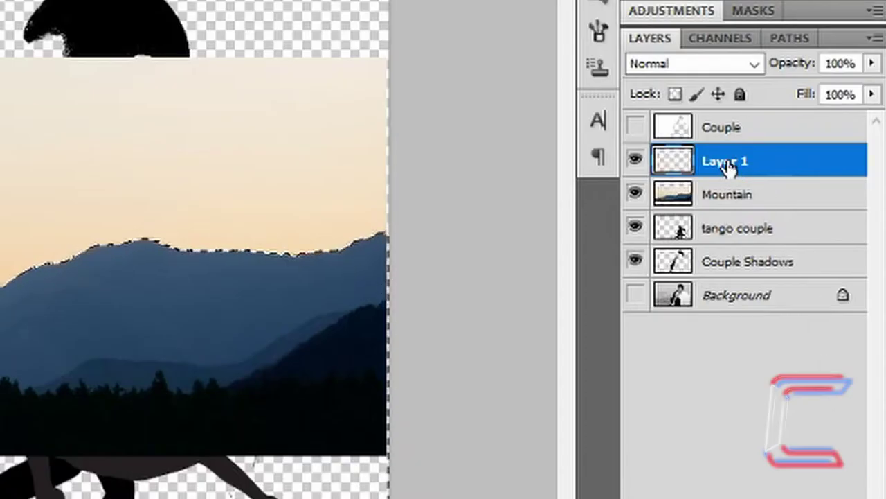
double_click(725, 162)
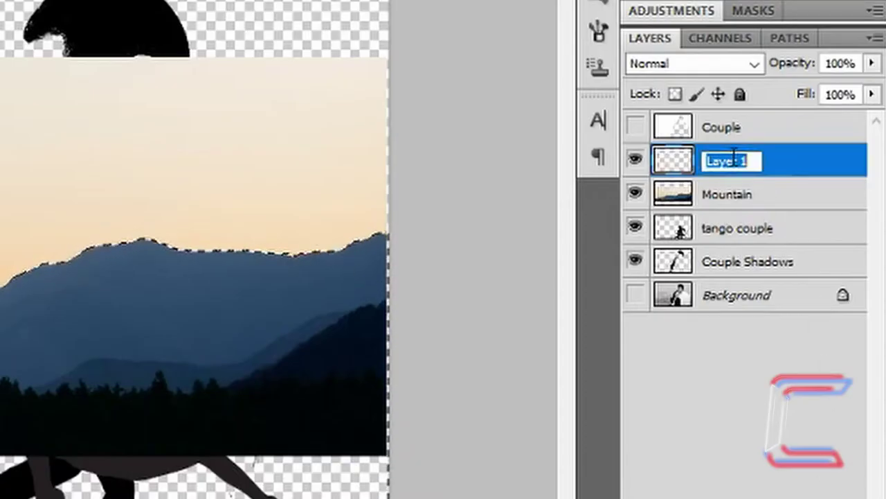
text(bgf)
key(BackSpace)
text(1)
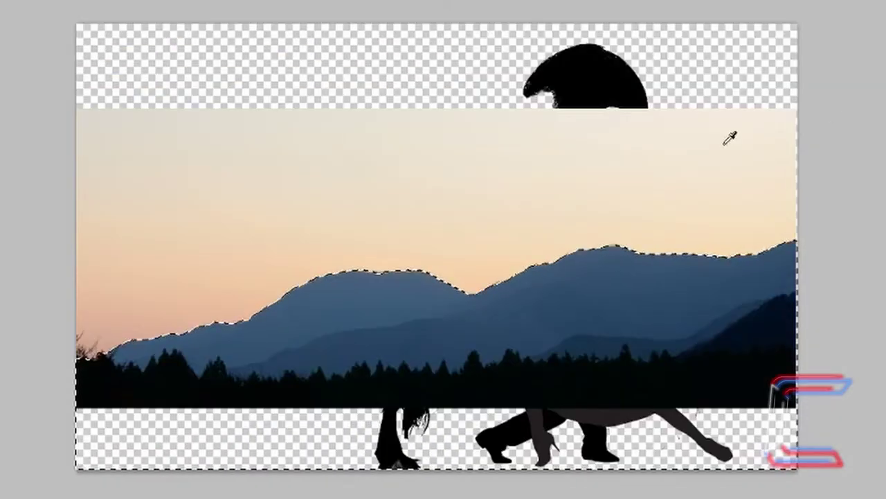
Fill the mountain-shaped selection on the bg1 layer with purple colour #7005eb, and deselect.
key(shift+F5)
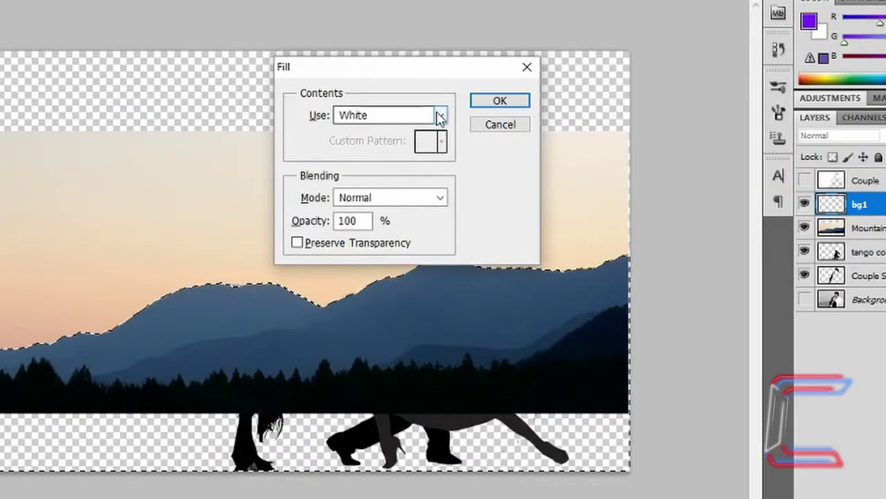
click(442, 116)
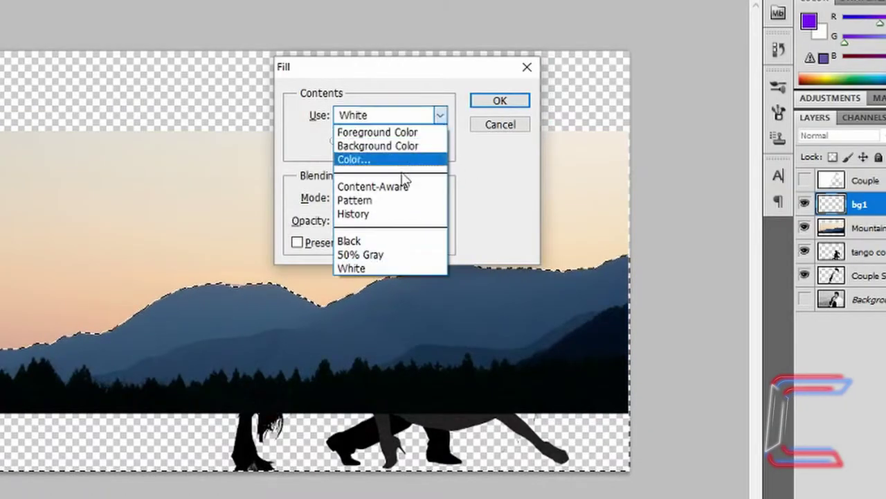
click(386, 163)
click(716, 339)
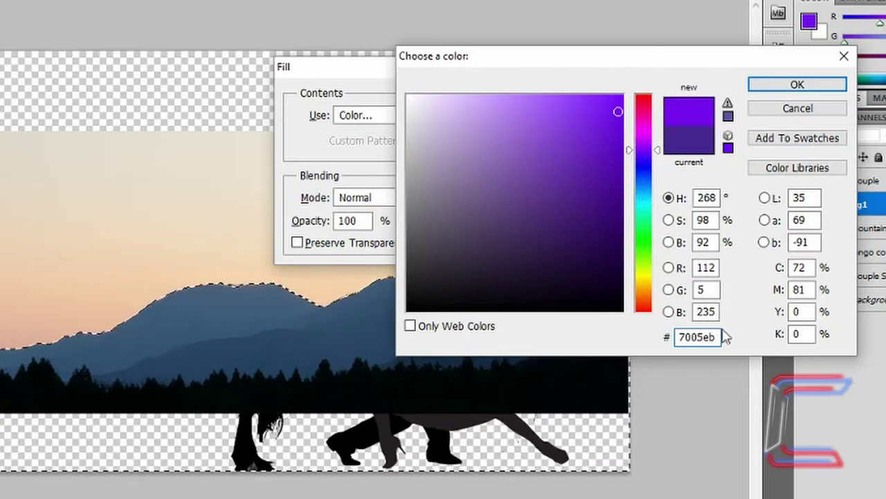
click(773, 86)
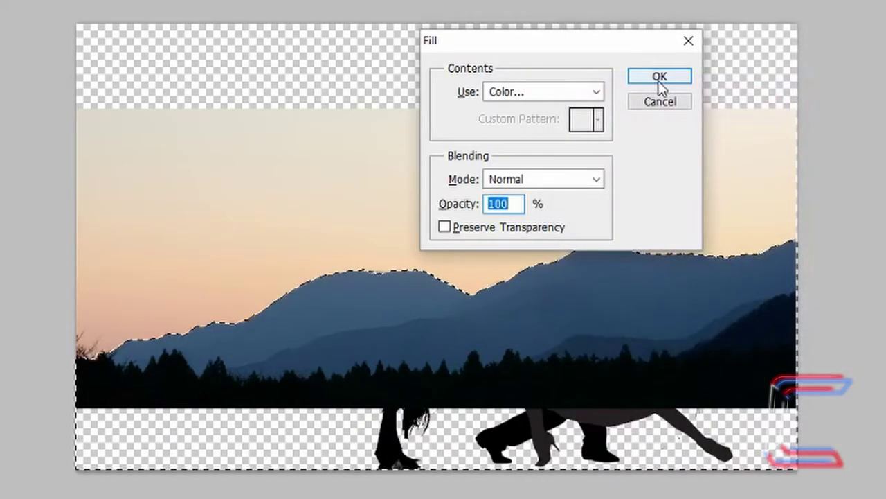
click(660, 77)
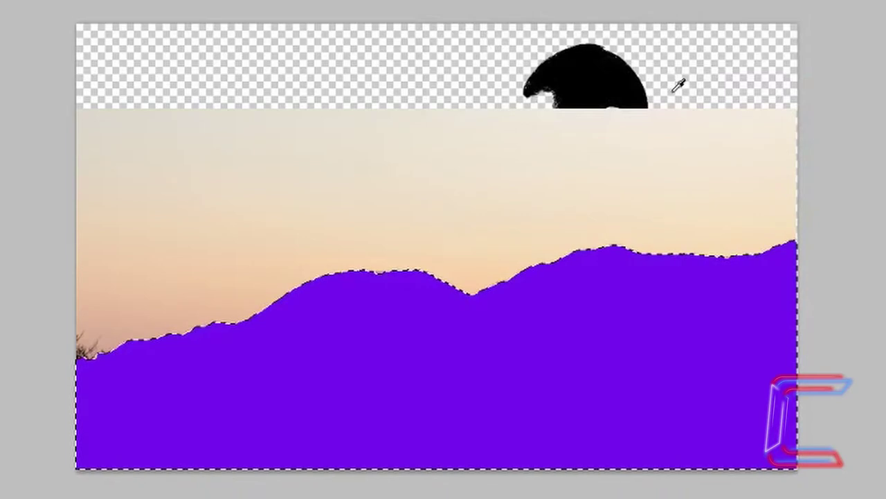
key(ctrl+d)
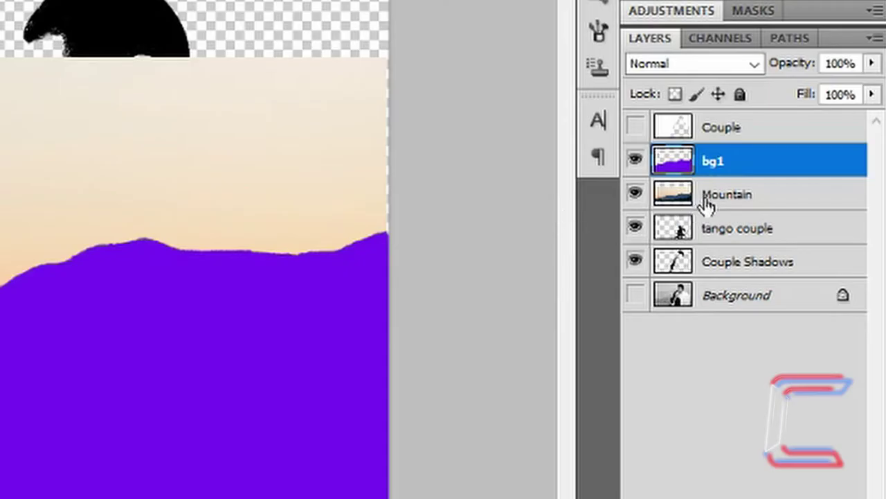
Delete the Mountain layer and duplicate the bg1 layer as bg2.
click(767, 201)
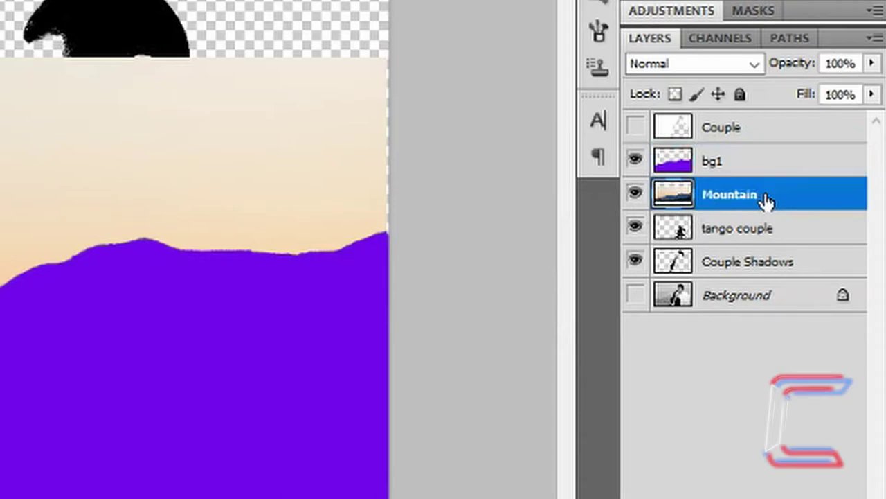
key(Delete)
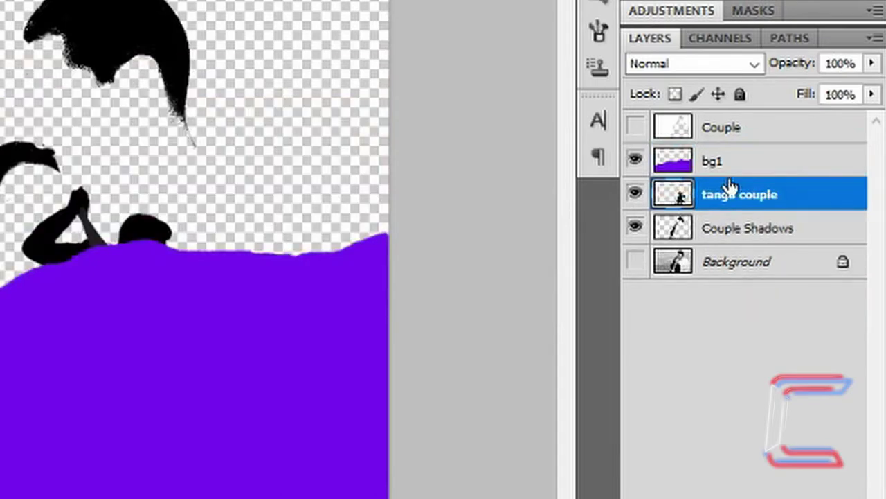
click(754, 163)
right_click(759, 163)
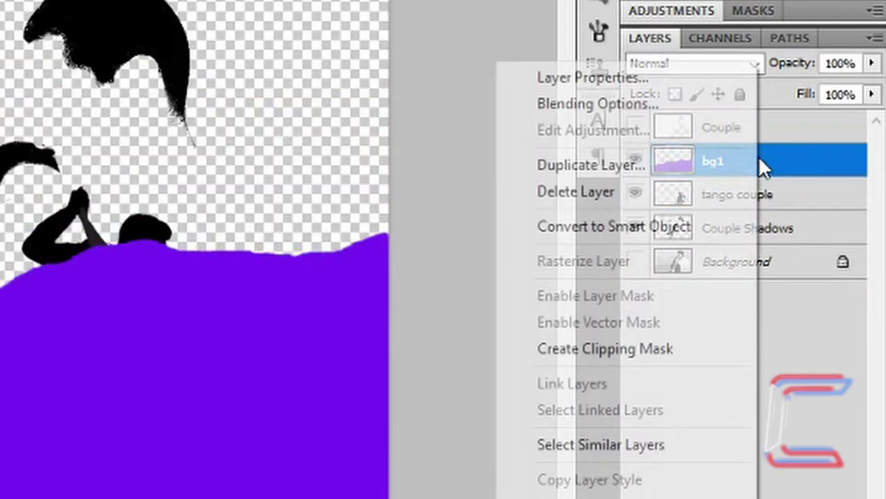
click(667, 169)
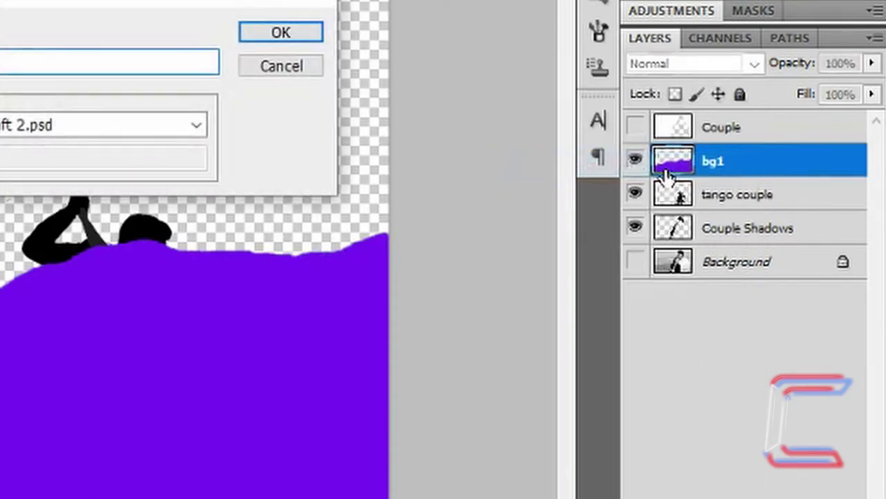
click(526, 114)
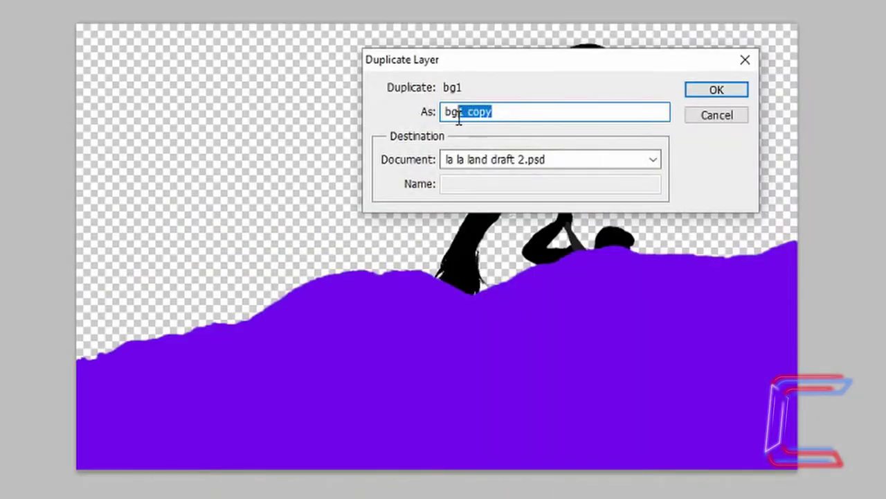
click(717, 89)
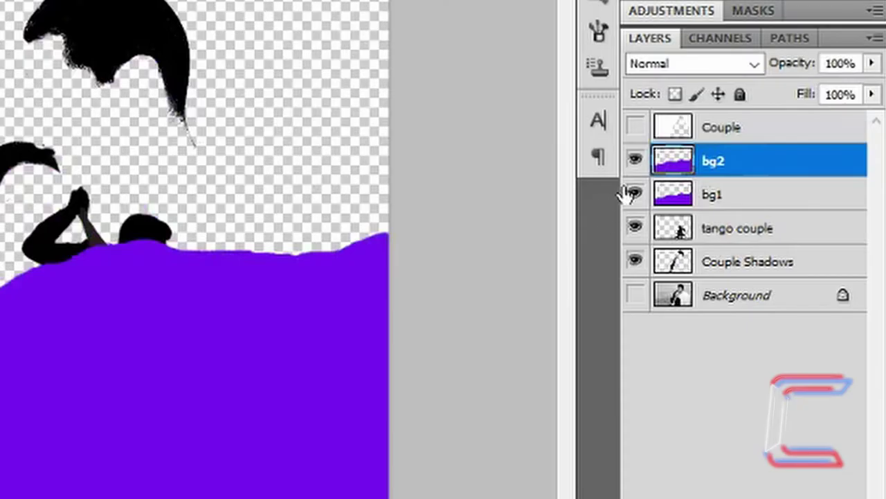
Load the bg2 layer's shape as a selection, fill it with colour #8b32ee, and deselect.
ctrl+click(679, 174)
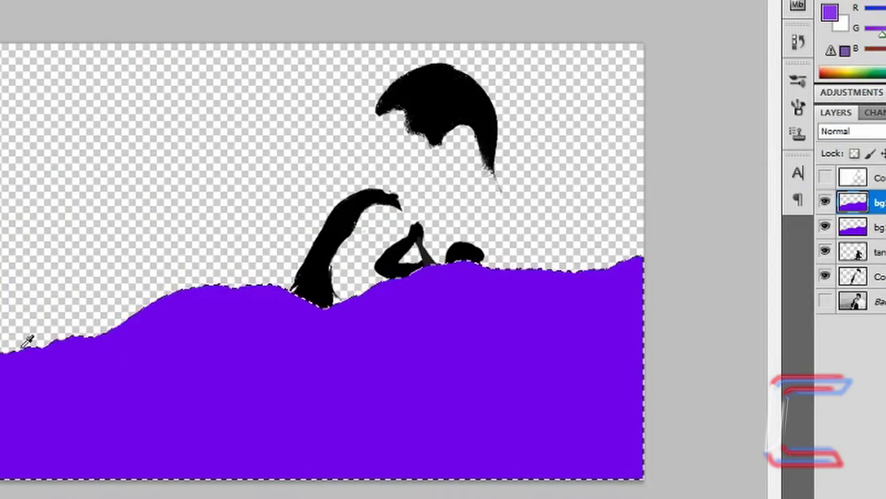
key(shift+F5)
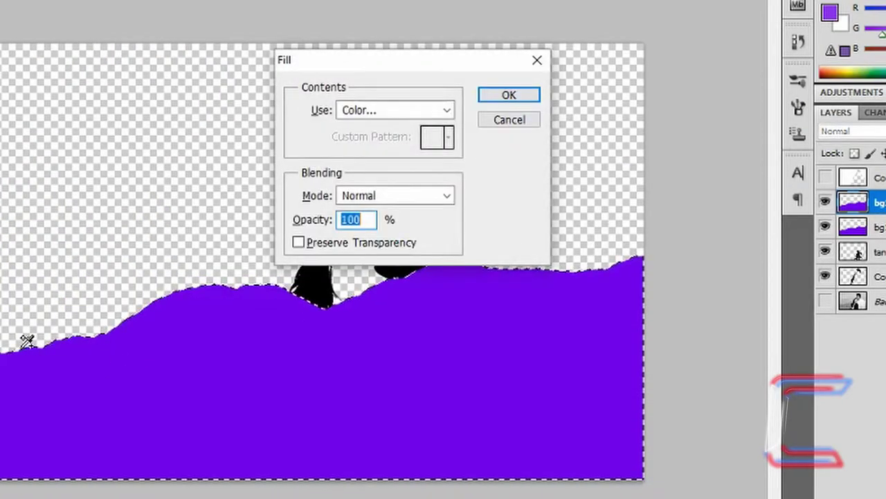
click(446, 109)
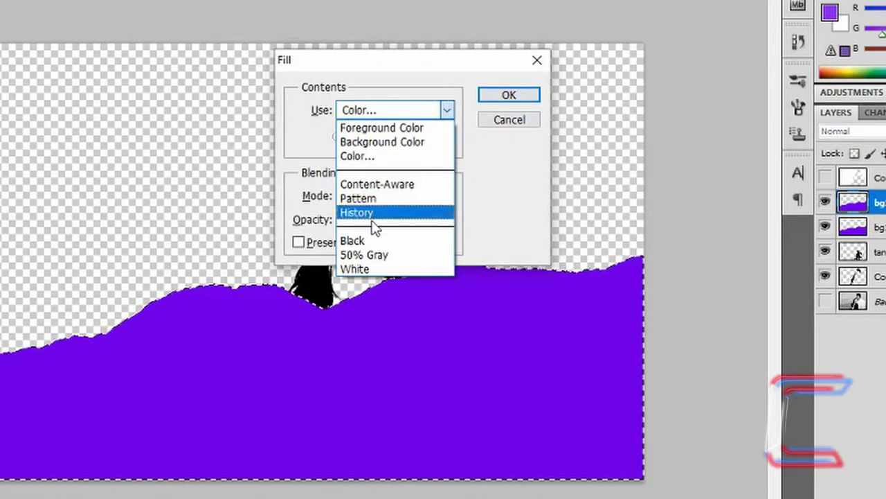
click(388, 157)
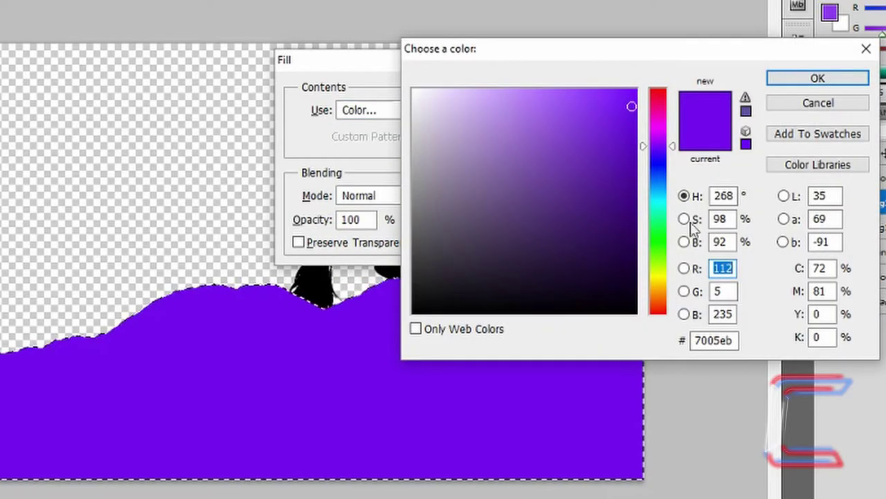
click(713, 340)
text(8b32ee)
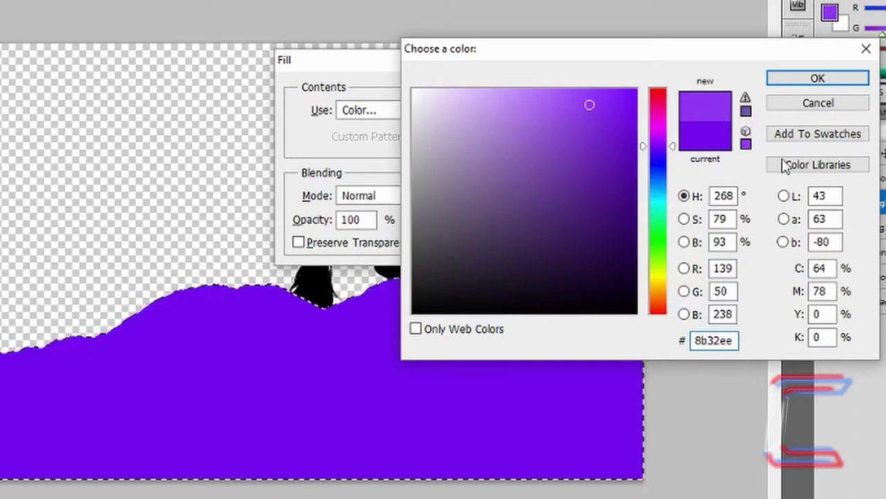
click(815, 79)
click(509, 97)
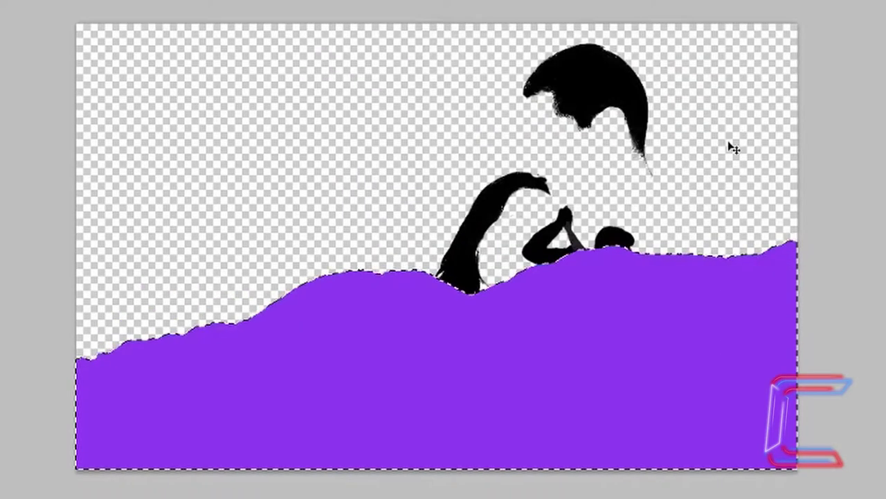
key(ctrl+d)
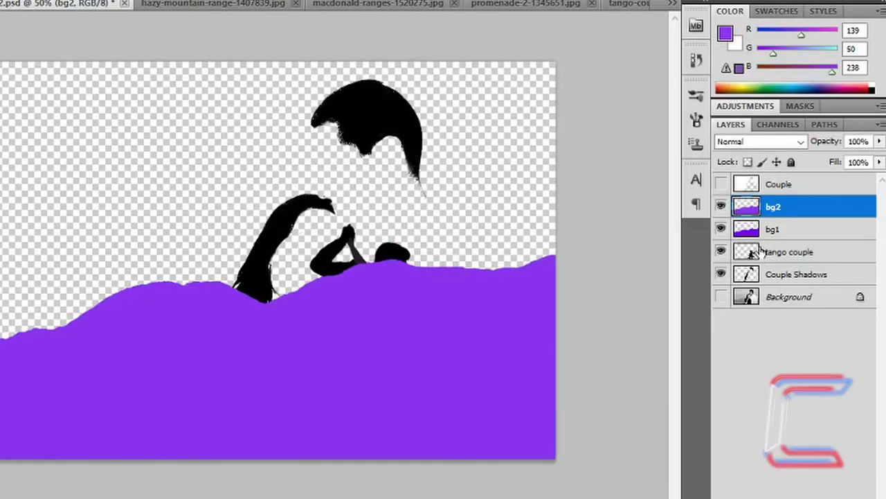
Duplicate the bg2 layer as bg3 and fill the copy's mountain shape with lighter purple #a363ed.
right_click(803, 215)
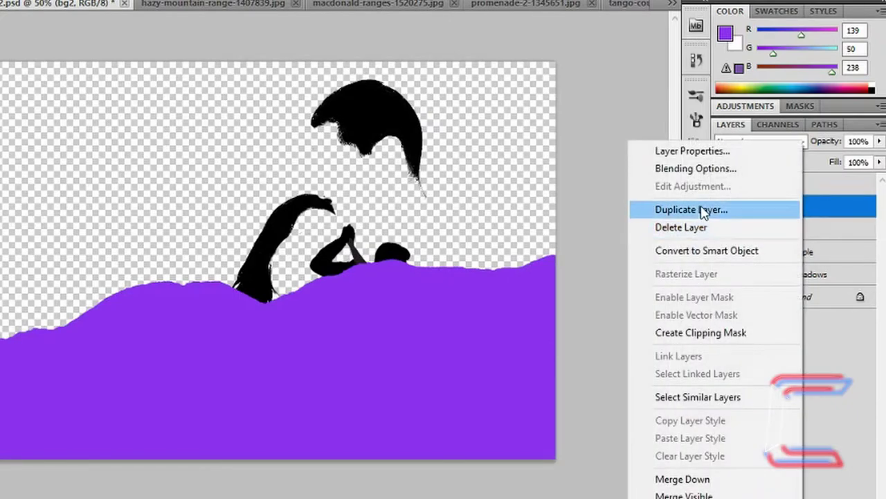
click(707, 209)
click(308, 140)
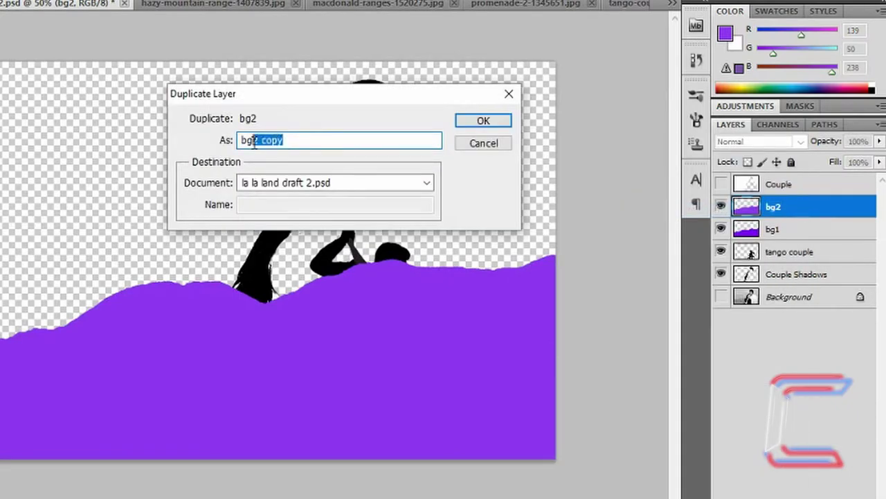
click(508, 122)
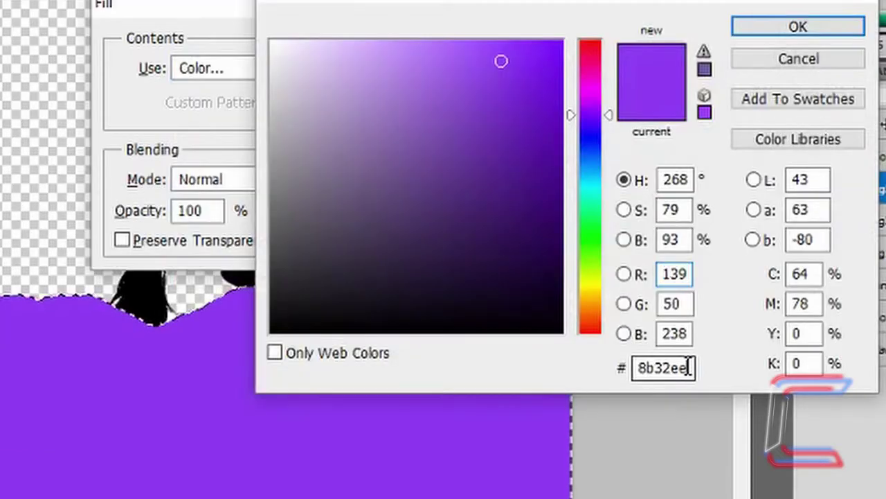
click(684, 367)
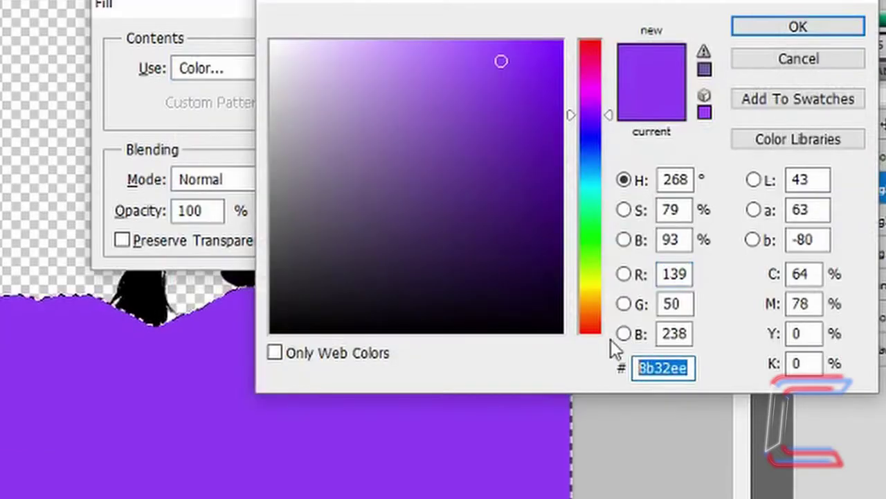
text(a363ed)
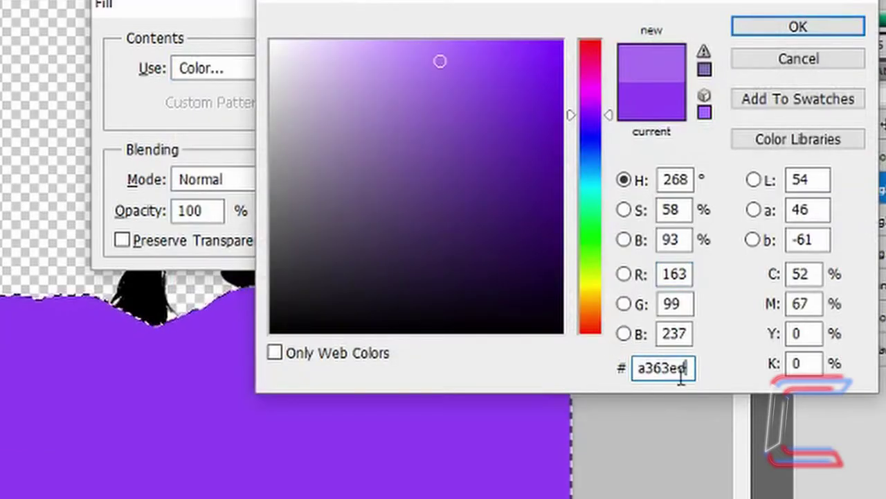
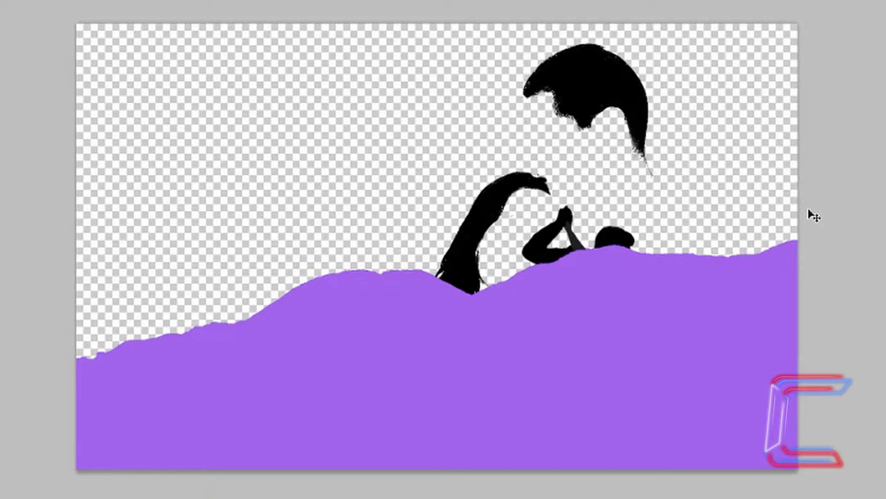
Transform the bg2 mountains: raise them, rotate 10.90° clockwise, and scale to about 95% width and 89% height.
key(ctrl+t)
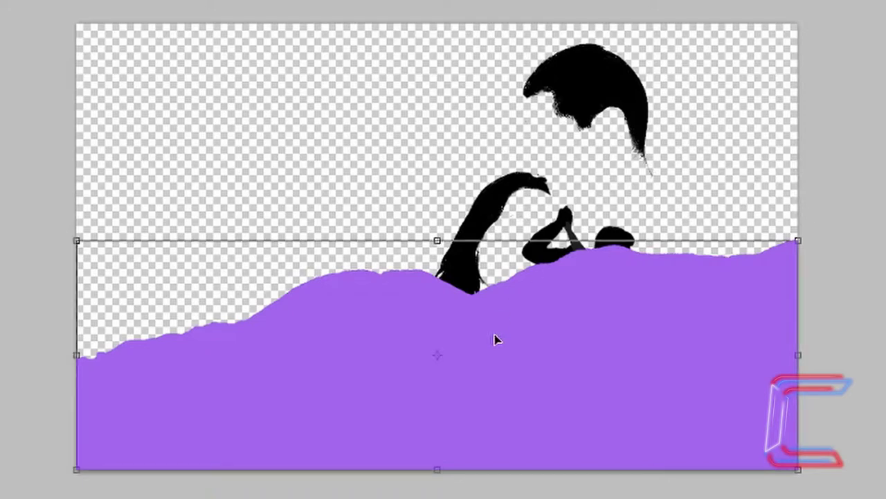
drag(506, 342, 507, 311)
drag(63, 197, 97, 135)
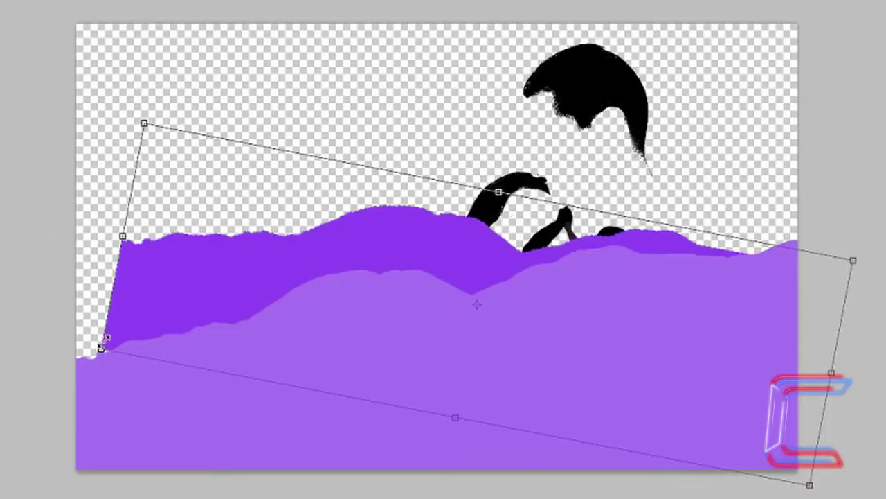
drag(102, 345, 140, 328)
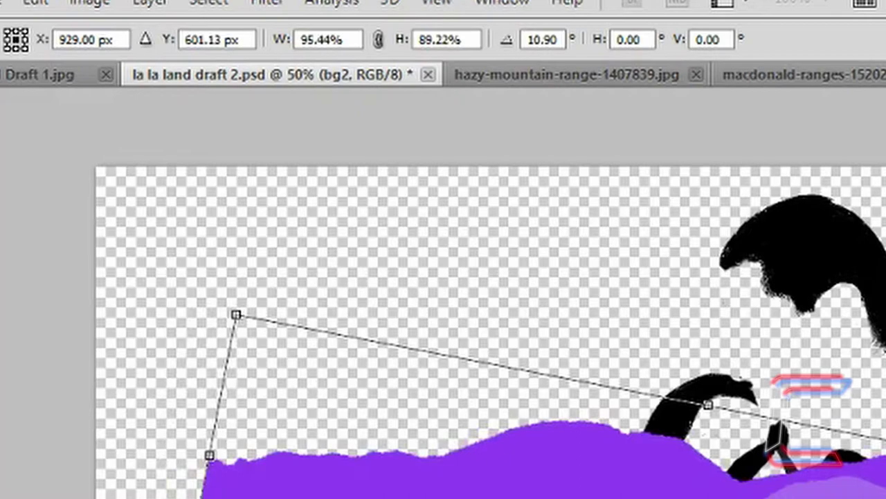
drag(209, 455, 208, 455)
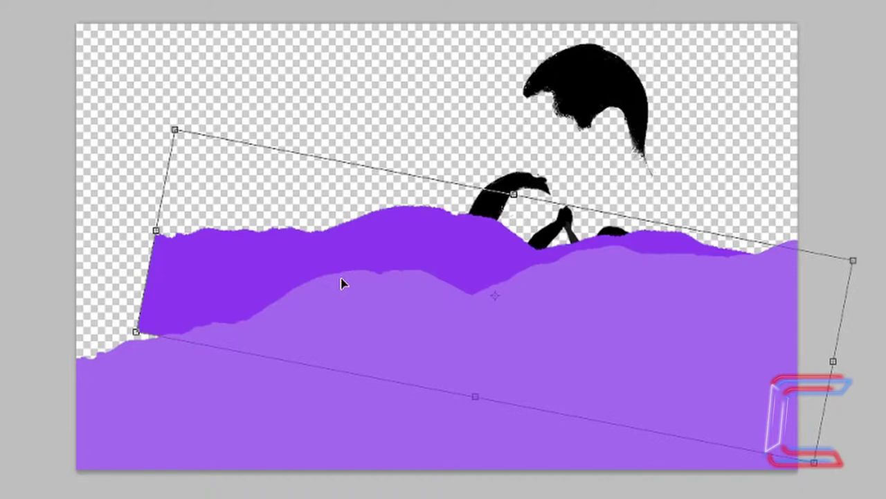
key(Return)
Flip the bg3 mountains horizontally and scale them down proportionally to about 86%.
key(ctrl+t)
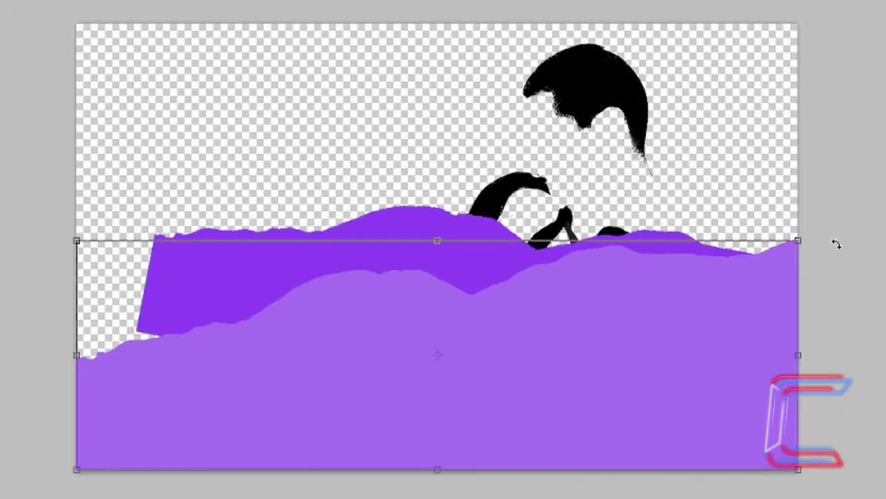
right_click(206, 306)
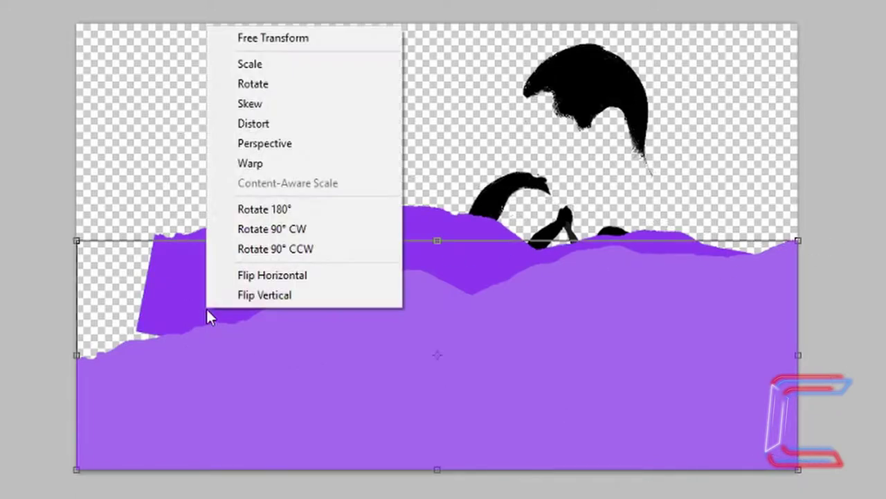
click(253, 275)
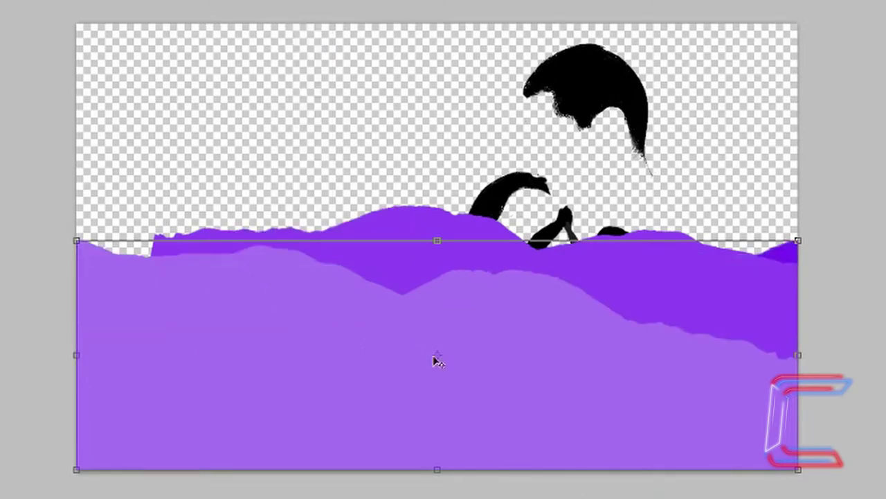
drag(76, 241, 107, 291)
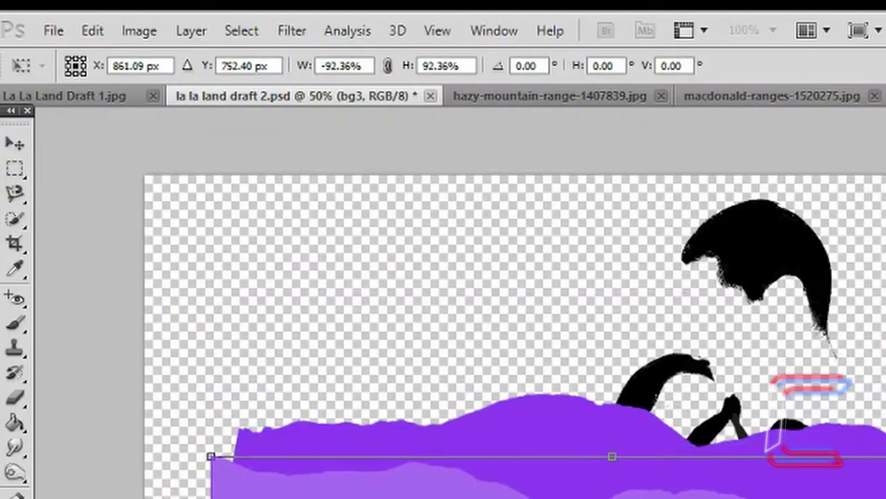
drag(210, 456, 266, 475)
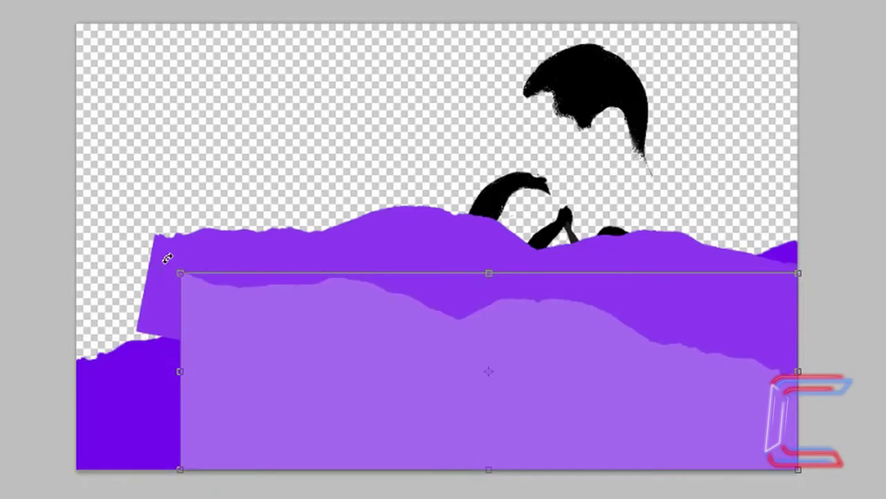
Rotate the bg3 mountains about 10° counter-clockwise, raise them so their peaks rise above the bg2 mountains, and apply the transform.
drag(167, 258, 155, 316)
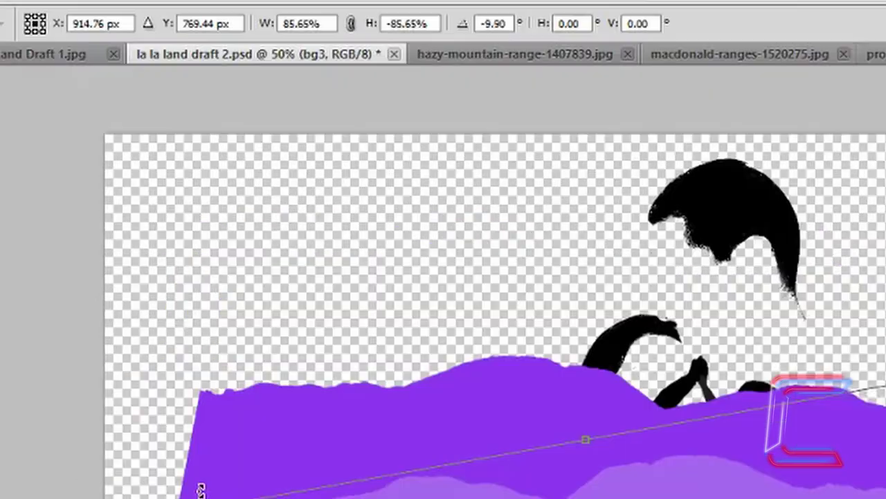
drag(200, 489, 201, 493)
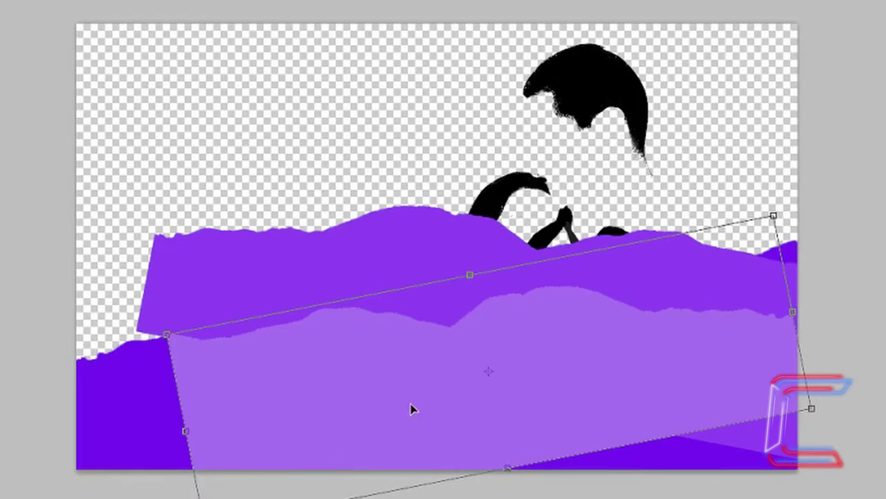
drag(411, 408, 486, 301)
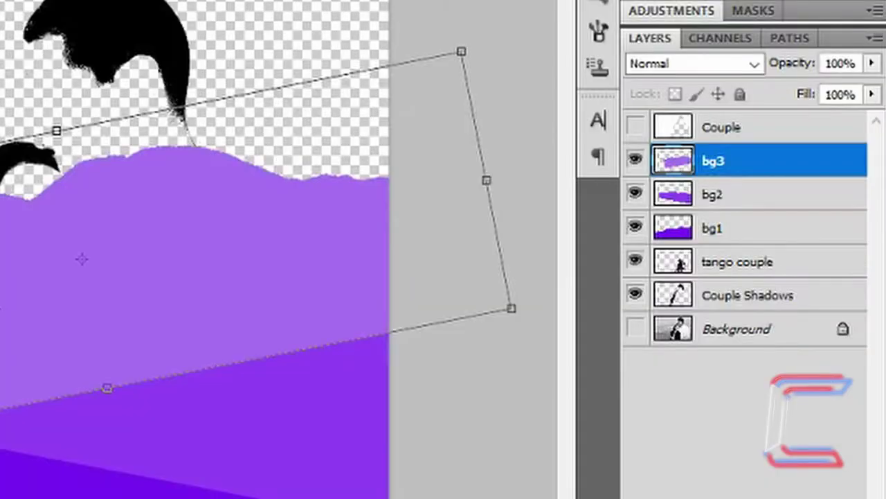
key(Return)
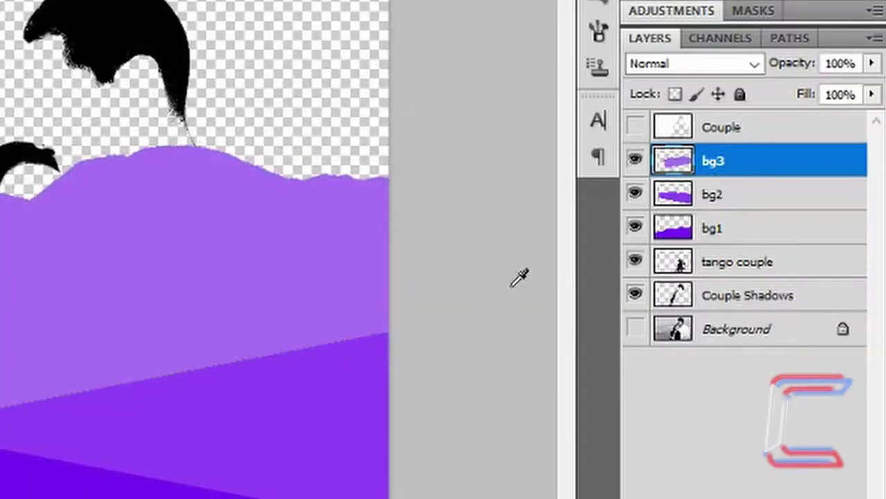
Reorder the mountain layers with bg1 above bg2 and bg2 above bg3, and shift the bg3 mountains slightly into place.
drag(728, 162, 736, 145)
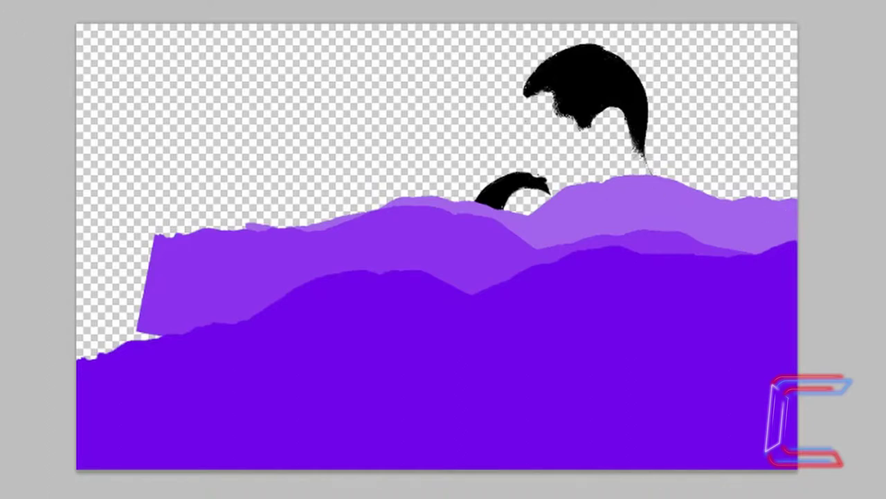
mouse_move(662, 210)
mouse_down()
mouse_move(679, 223)
mouse_move(663, 210)
mouse_move(620, 206)
mouse_move(651, 214)
mouse_up()
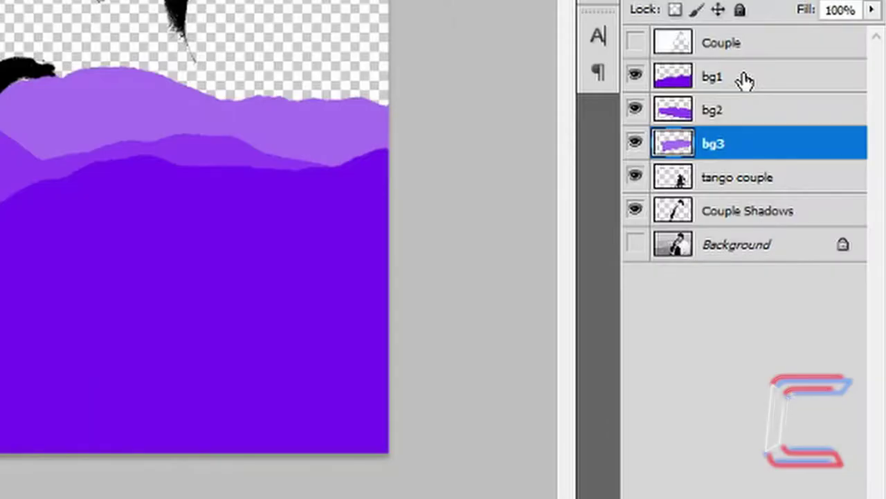
Merge the bg1, bg2 and bg3 layers into a single layer.
ctrl+click(745, 81)
ctrl+click(746, 119)
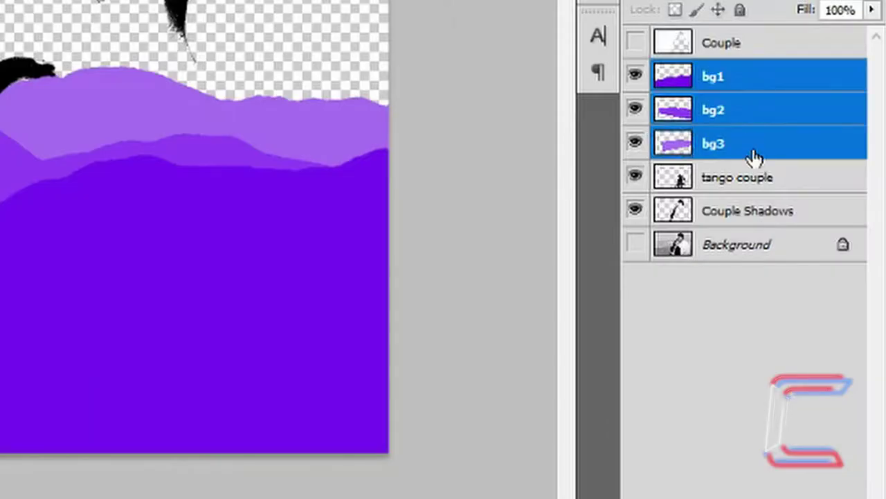
ctrl+click(755, 158)
ctrl+click(750, 148)
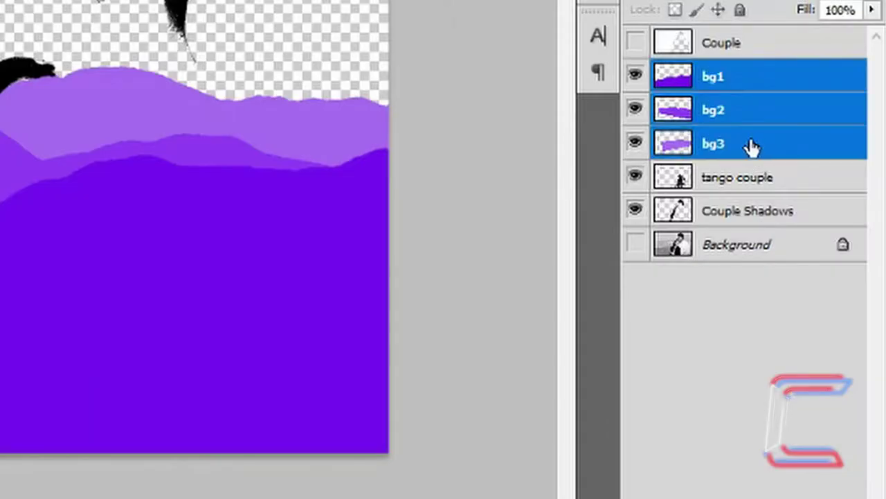
right_click(758, 136)
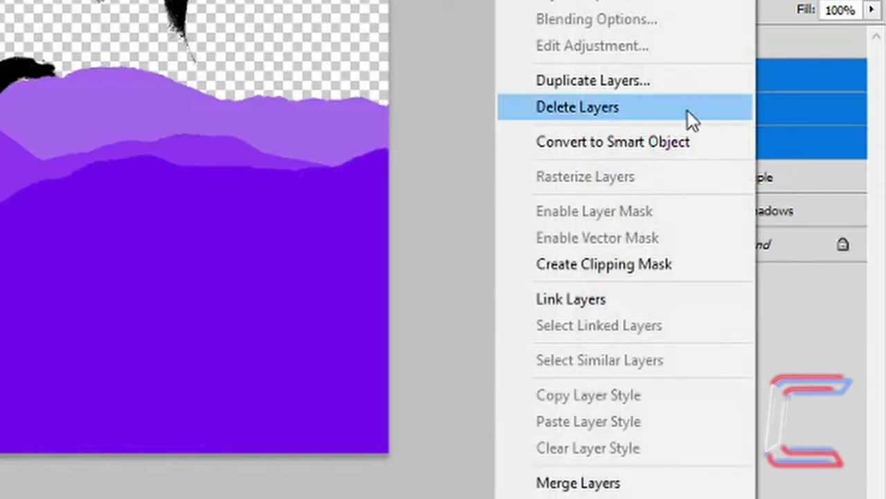
click(622, 487)
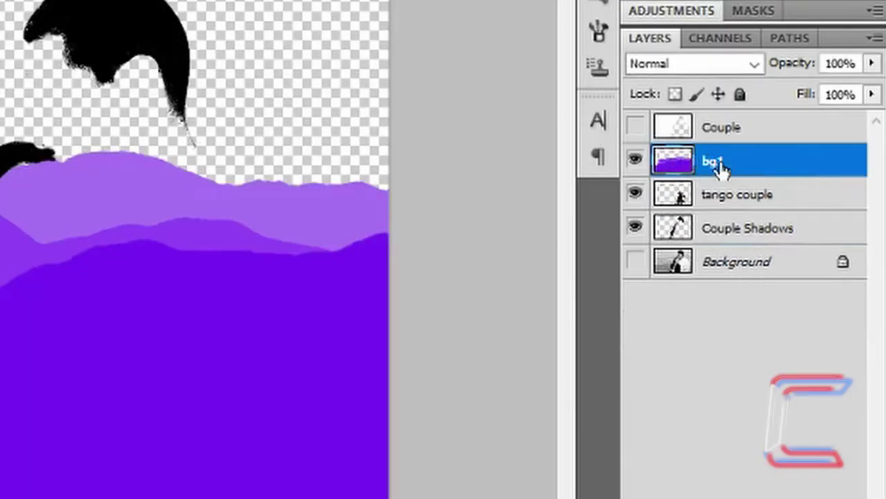
Rename the merged mountain layer as Background Mountains.
double_click(720, 161)
text(Ba)
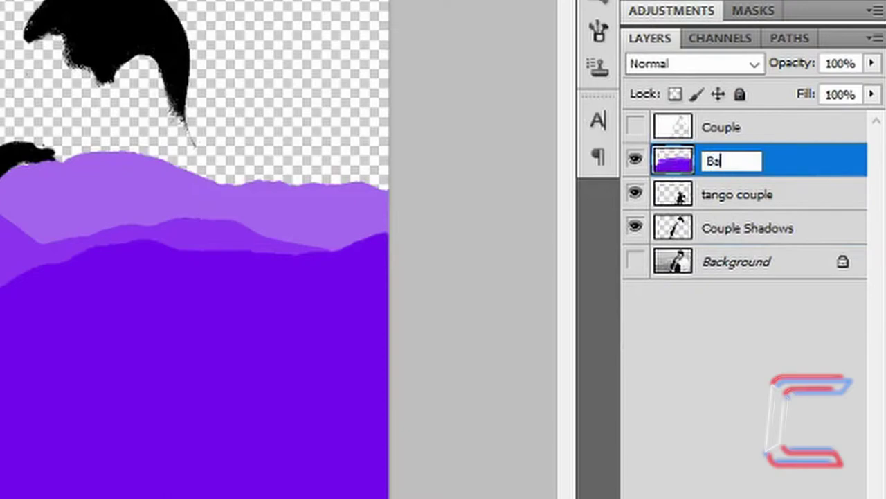
text(ckground Mountains)
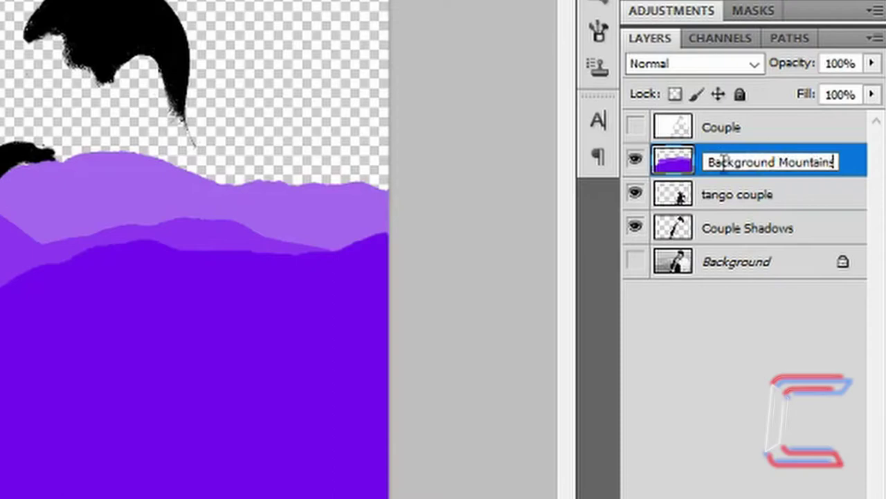
key(Return)
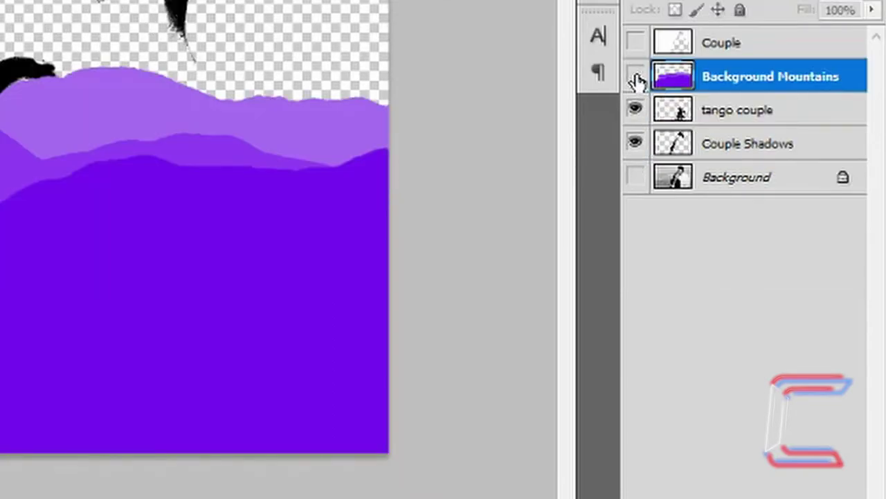
Hide the Background Mountains layer and add a new layer named Sky above it.
click(636, 78)
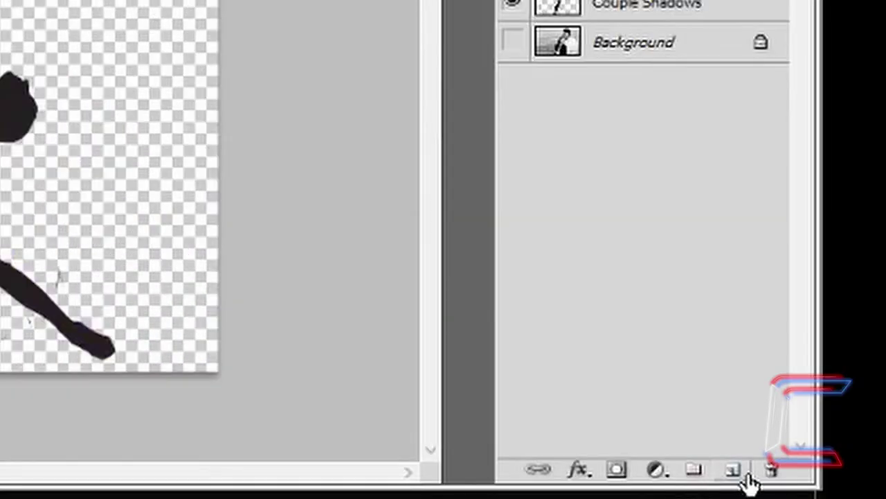
click(745, 476)
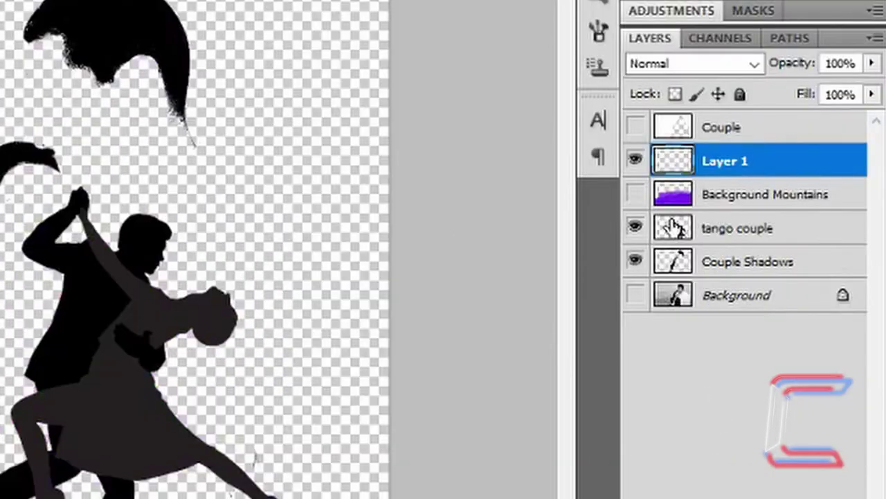
double_click(730, 161)
text(Sky)
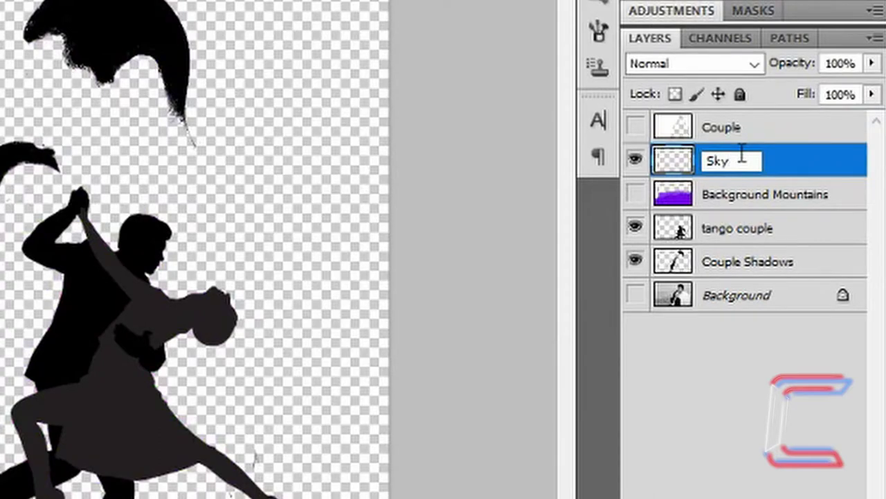
key(Return)
With the Gradient tool, start from the Red, Green preset and set its starting colour stop to #45248d.
click(240, 432)
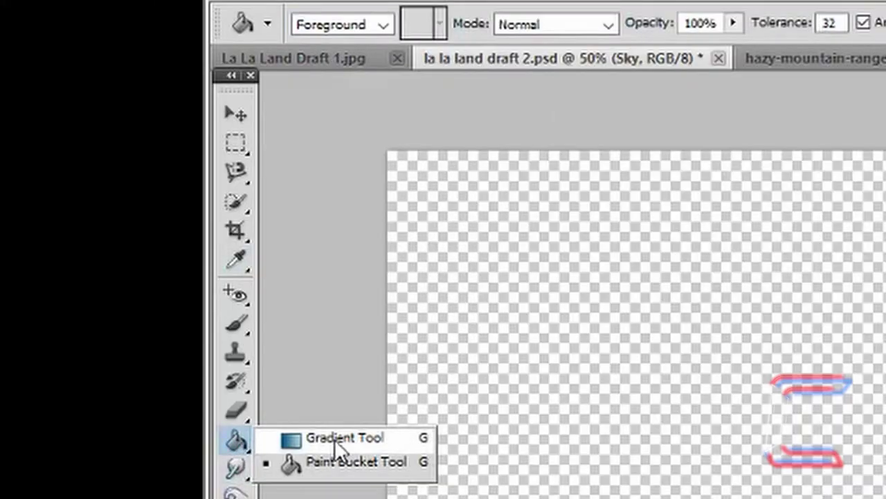
click(334, 439)
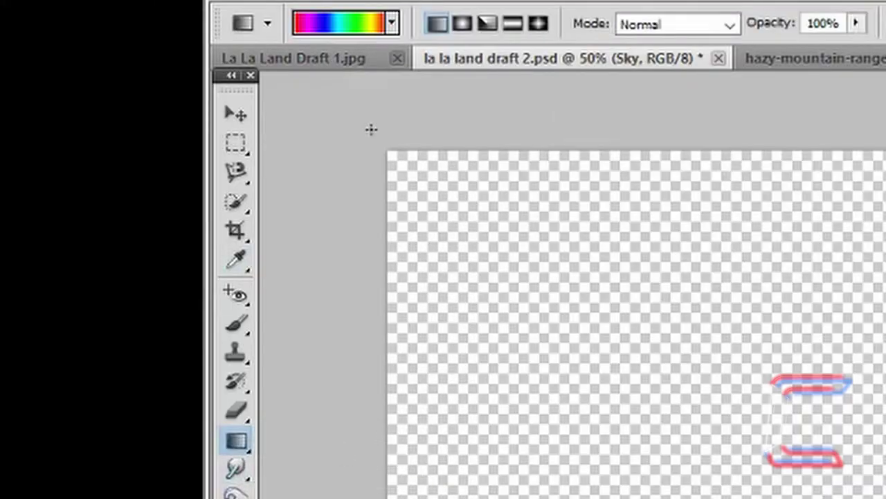
click(360, 21)
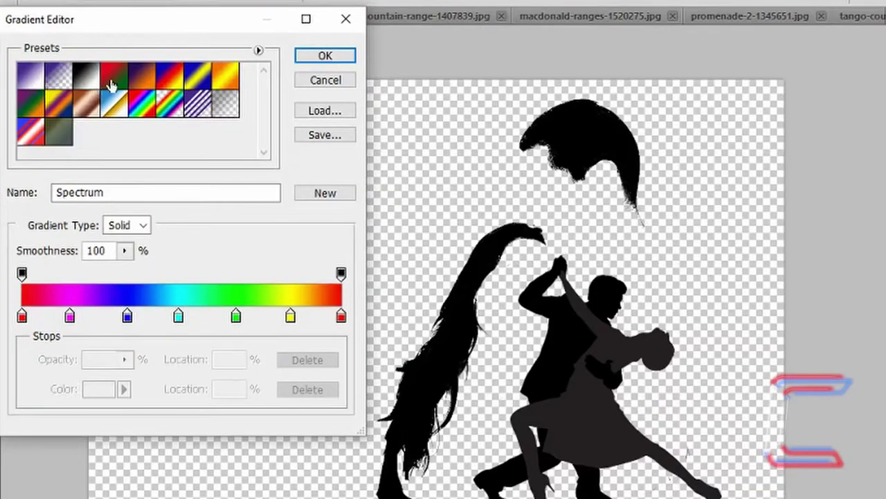
click(110, 83)
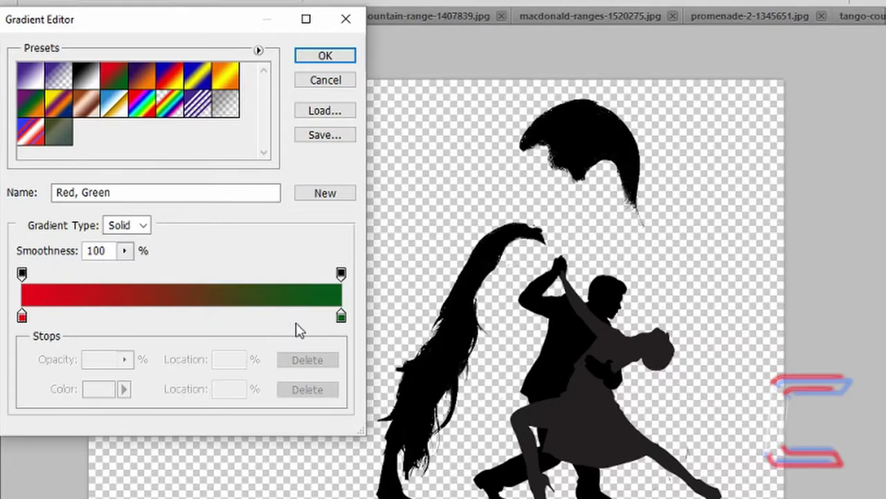
double_click(21, 317)
text(45248d)
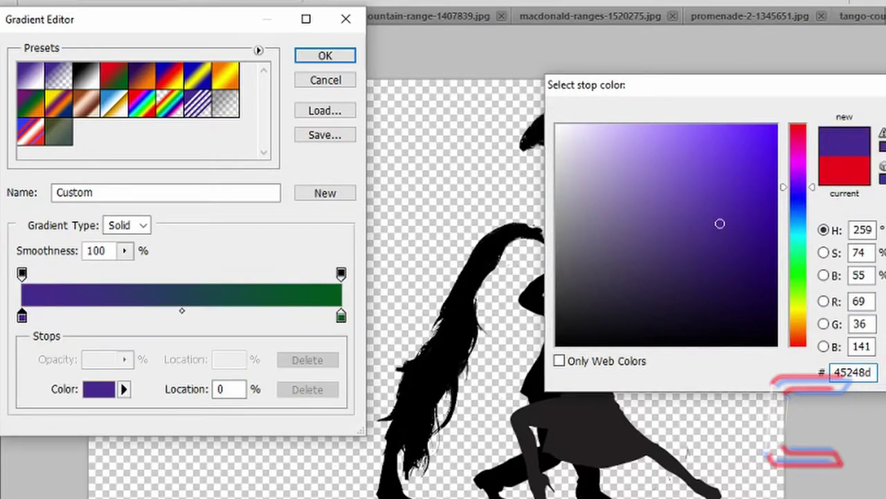
key(Return)
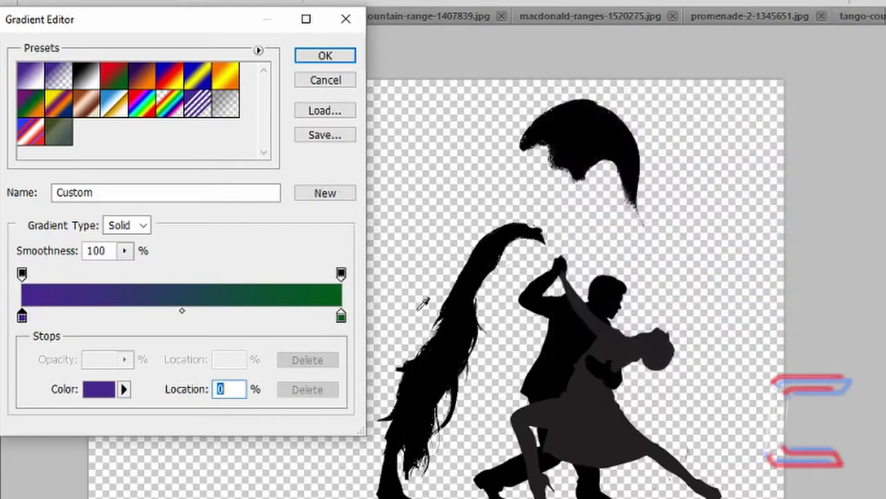
Set the gradient's end colour stop to black #000000, move the colour midpoint to 70%, and accept the gradient.
click(341, 316)
double_click(342, 318)
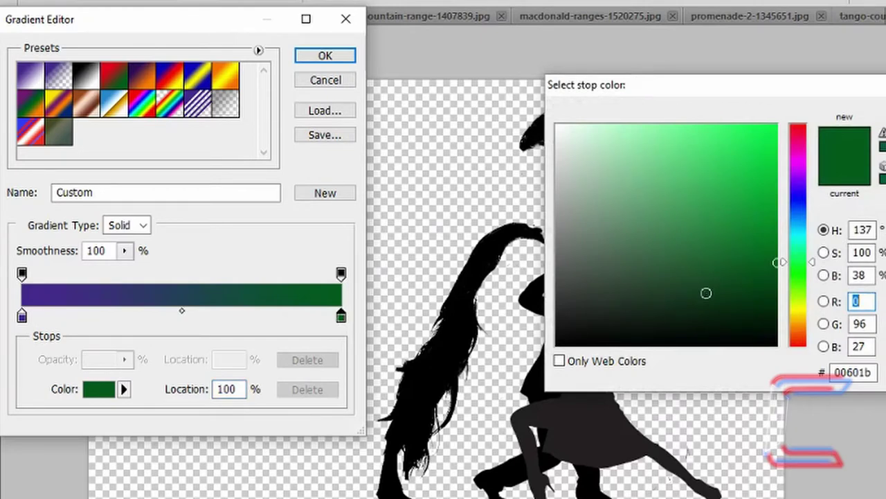
drag(725, 317, 797, 381)
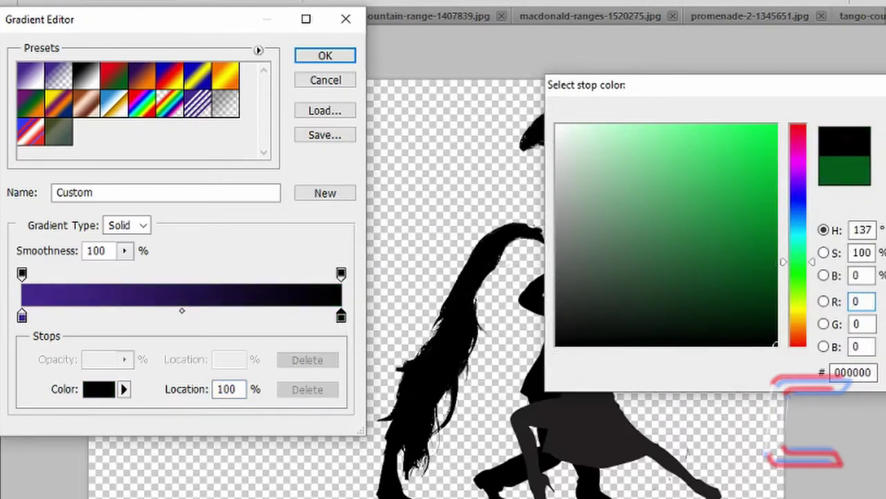
key(Return)
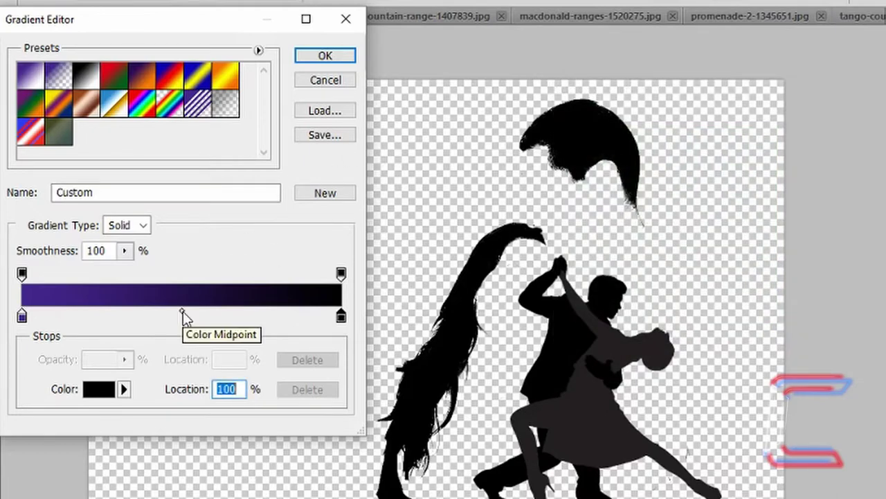
drag(182, 311, 247, 312)
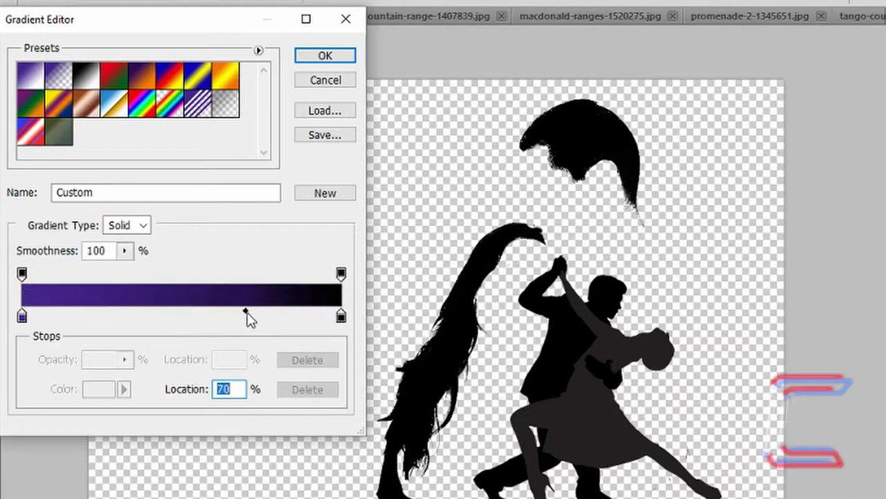
click(350, 59)
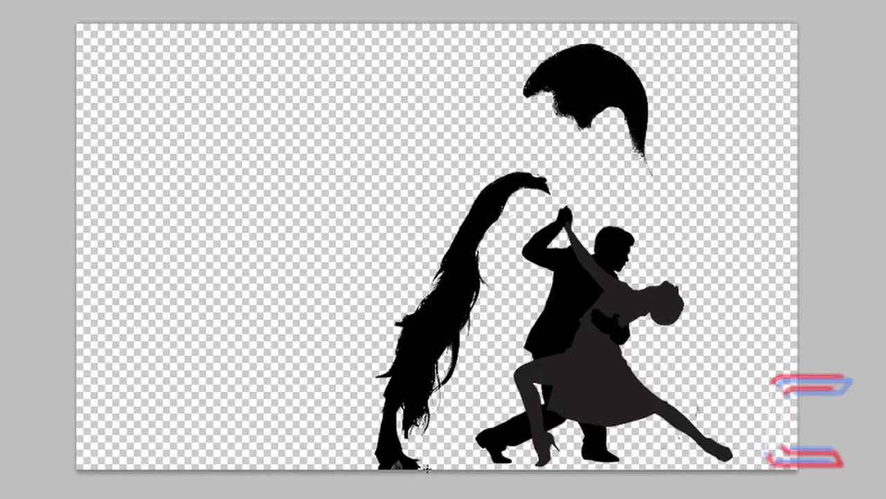
Fill the Sky layer with the gradient running vertically from the canvas's bottom edge to its top edge, and hide the layer.
mouse_move(427, 469)
mouse_down()
mouse_move(408, 235)
mouse_move(427, 196)
mouse_move(437, 78)
mouse_up()
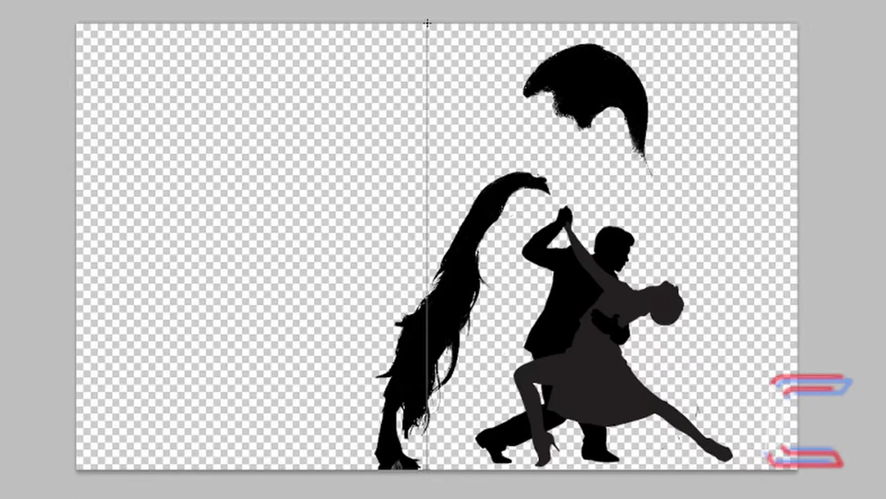
drag(427, 23, 428, 23)
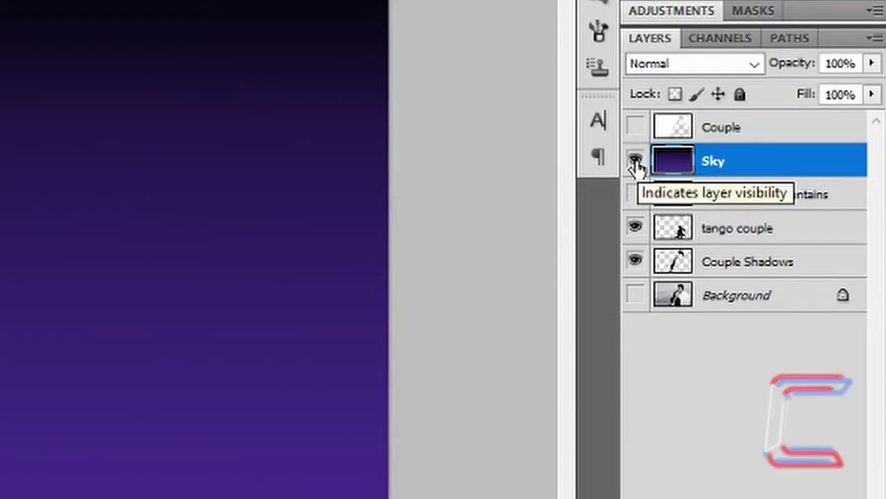
click(635, 162)
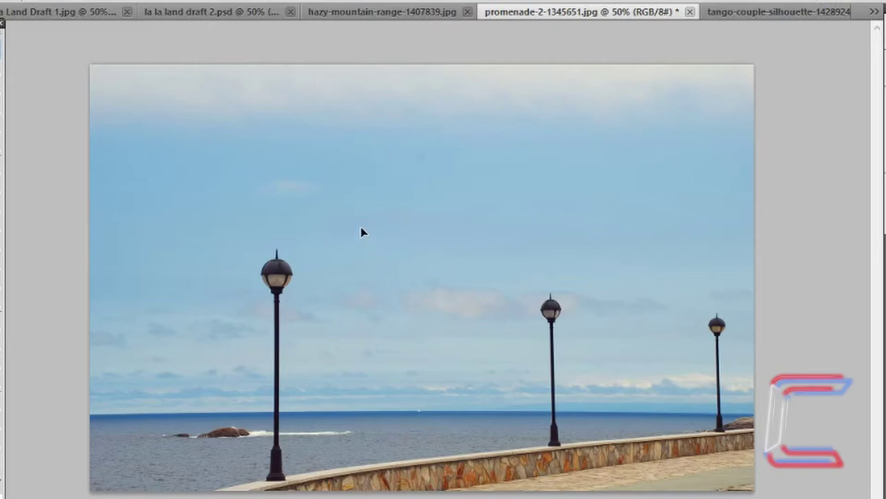
Bring the promenade photo into la la land draft 2.psd as a new layer and position it to cover the canvas.
click(231, 14)
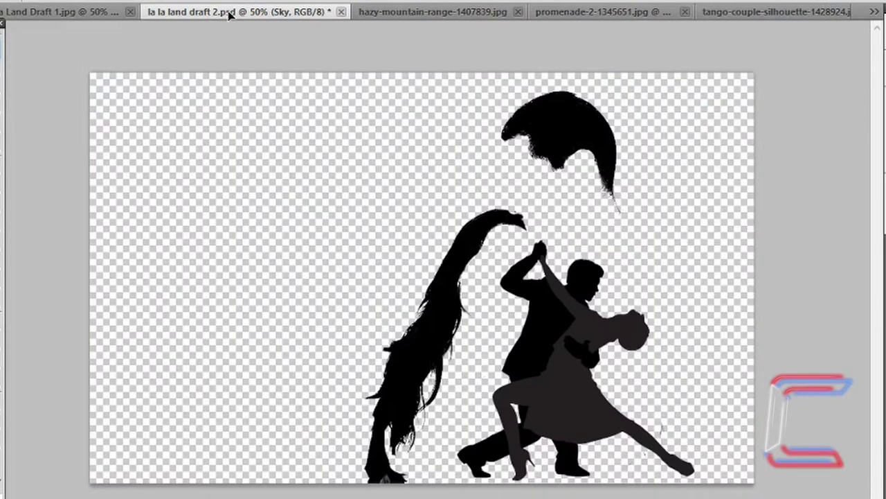
drag(231, 13, 395, 224)
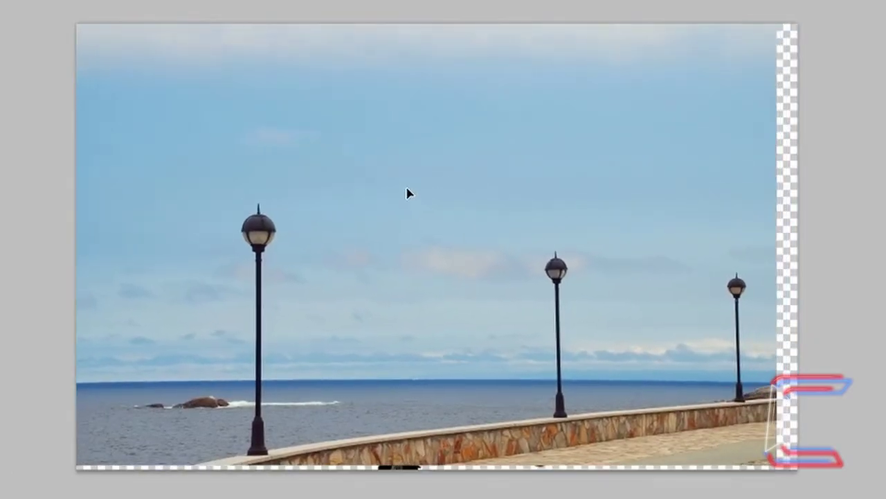
drag(409, 194, 427, 204)
With the Magic Wand tool, select and delete the pale upper cloud band and the main blue sky of the promenade layer.
right_click(495, 201)
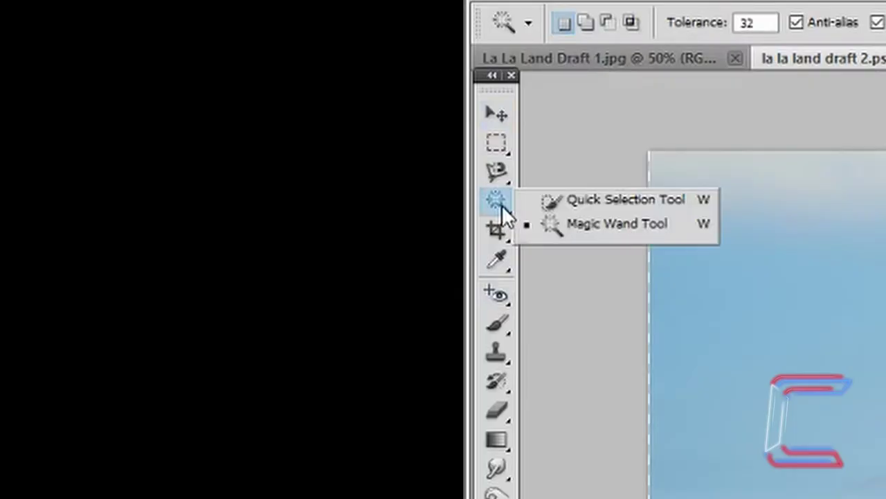
click(558, 225)
click(831, 197)
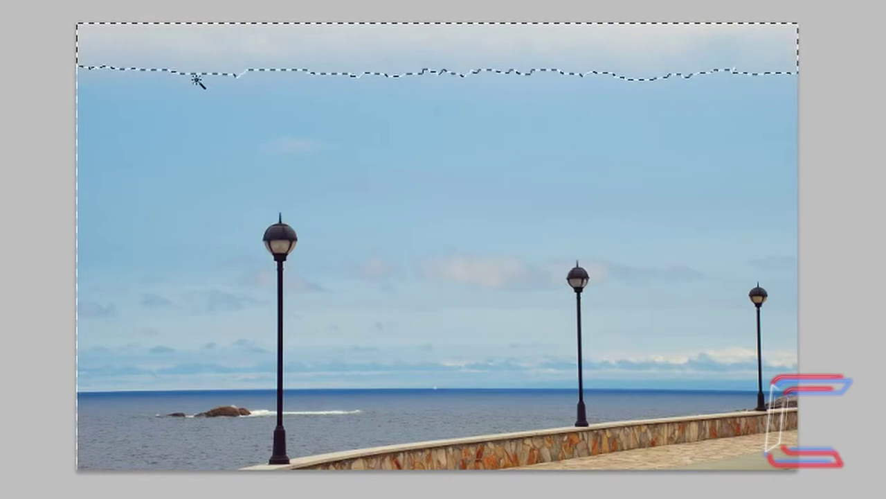
key(Delete)
click(387, 146)
key(Delete)
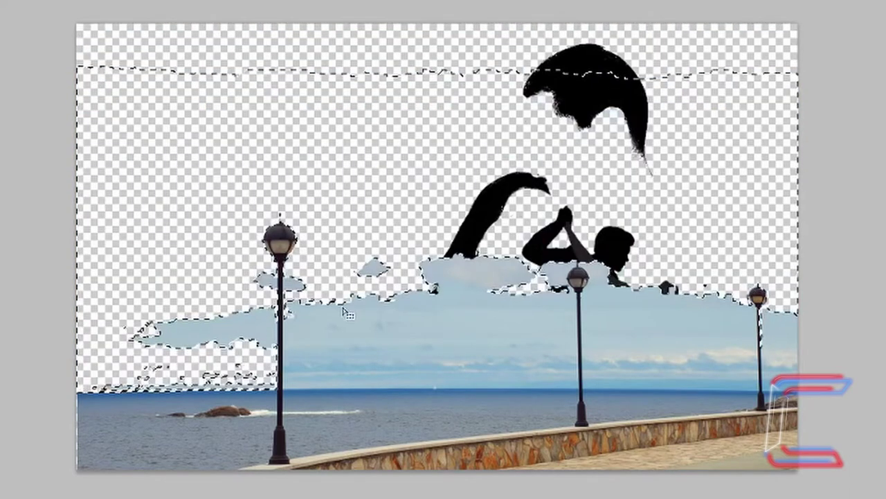
Delete the sky between the first two lampposts and the leftover cloud patches around the first lamppost.
click(388, 336)
key(Delete)
click(374, 264)
key(Delete)
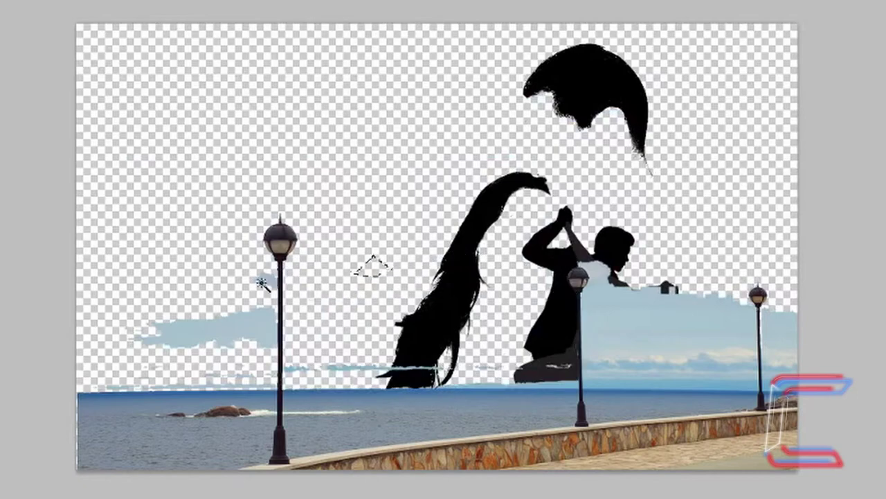
click(251, 322)
key(Delete)
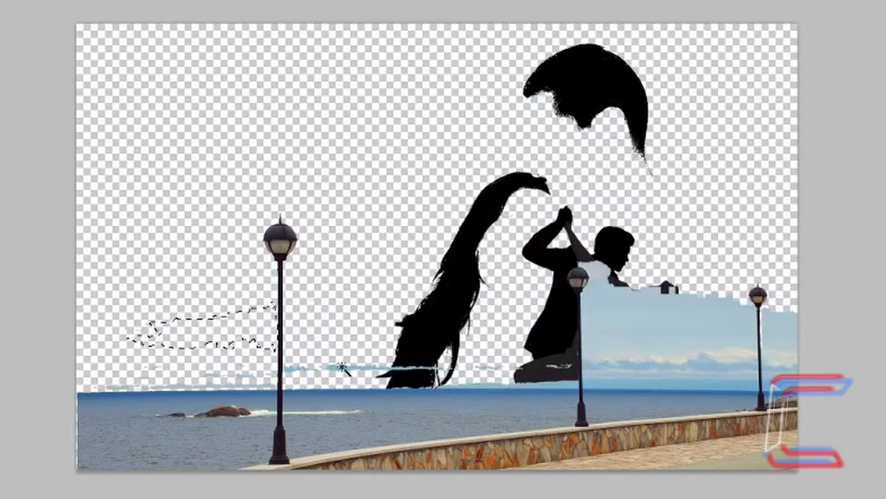
Remove the sky between the second and third lampposts, along with the sea and horizon strip beneath it.
click(341, 367)
click(629, 322)
key(Delete)
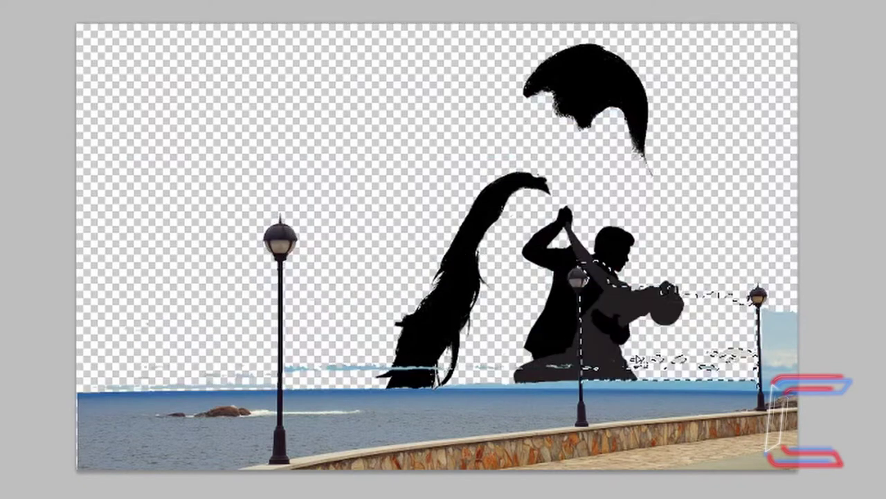
click(665, 412)
key(Delete)
click(670, 396)
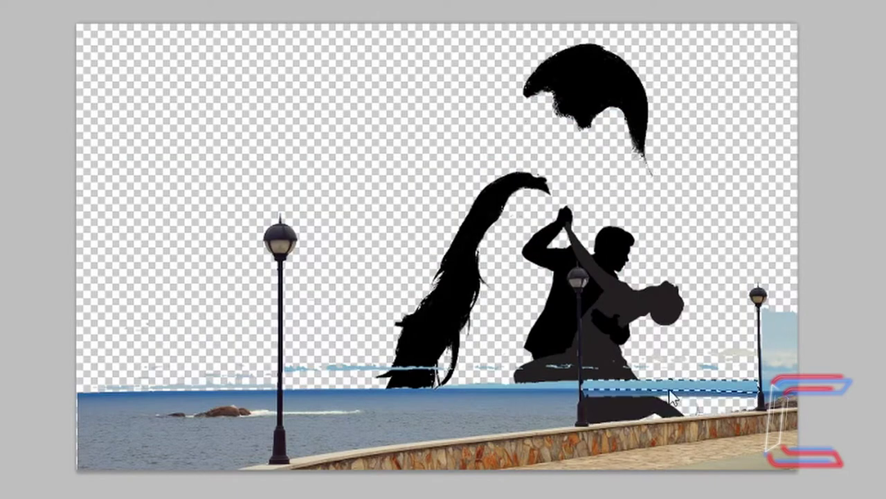
key(Delete)
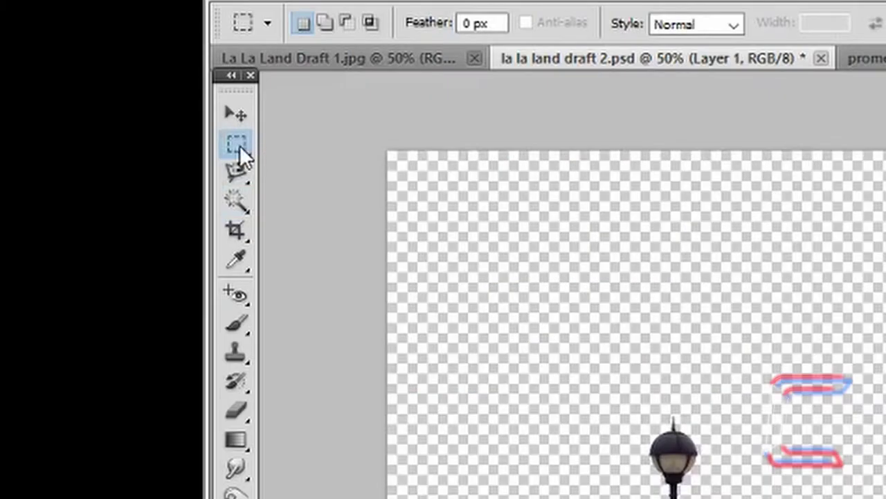
With the Rectangular Marquee tool, delete the leftover sky and sea fragments beside and between the lampposts above the wall.
right_click(240, 145)
click(311, 149)
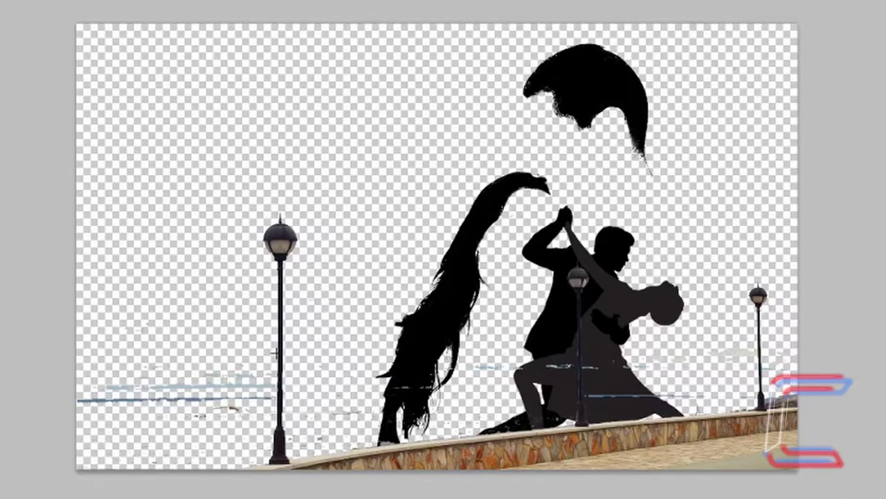
drag(275, 352, 78, 415)
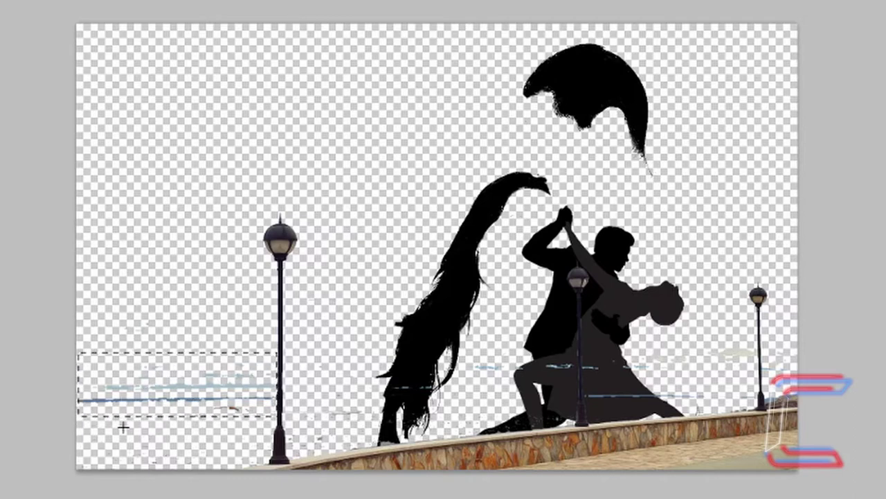
key(Delete)
drag(297, 321, 574, 420)
click(451, 421)
key(ctrl+z)
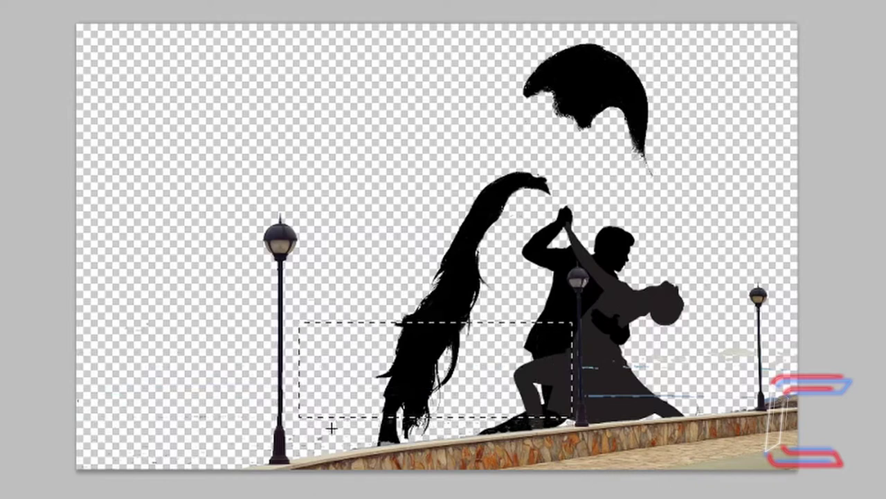
drag(289, 413, 326, 449)
click(327, 449)
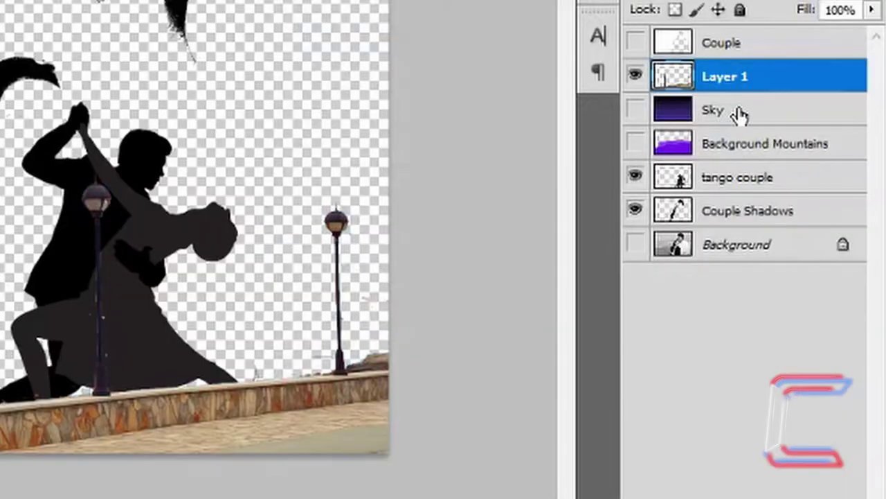
Rename the promenade layer Layer 1 as lamppost1.
double_click(732, 81)
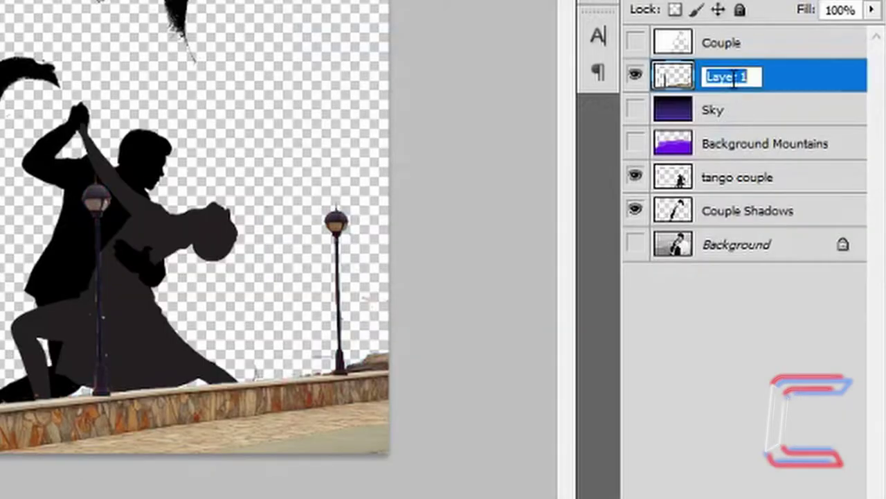
text(lam)
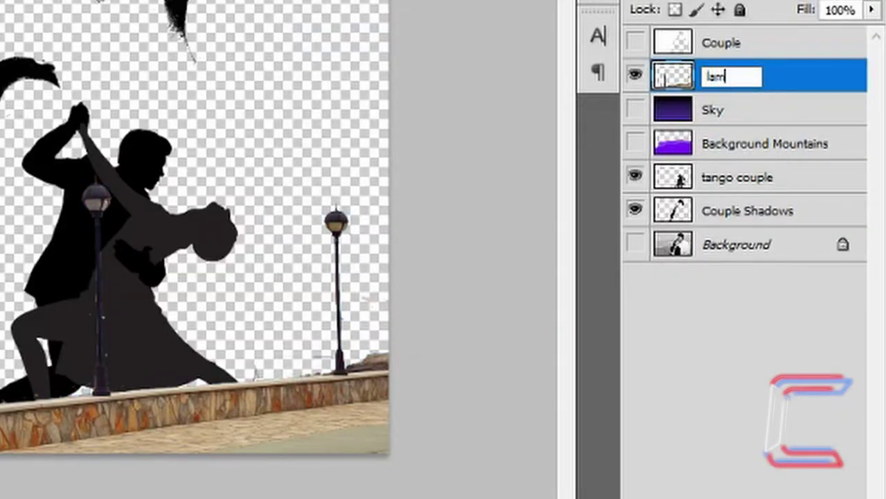
text(pposts)
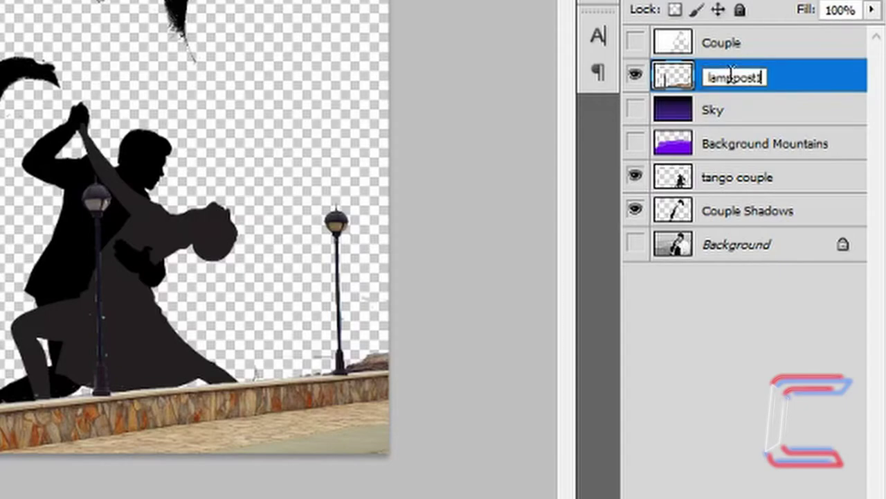
text(1)
key(Return)
Duplicate the lamppost1 layer within the same document and name the copy lamppost2.
right_click(822, 199)
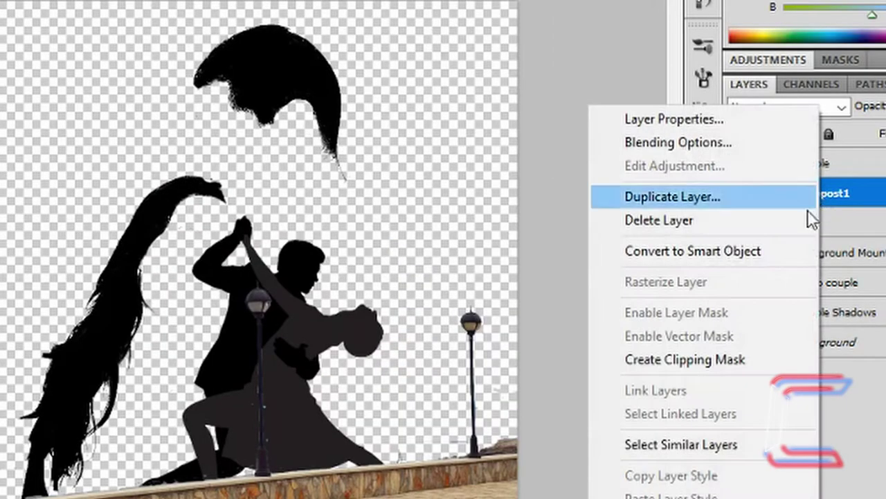
click(736, 197)
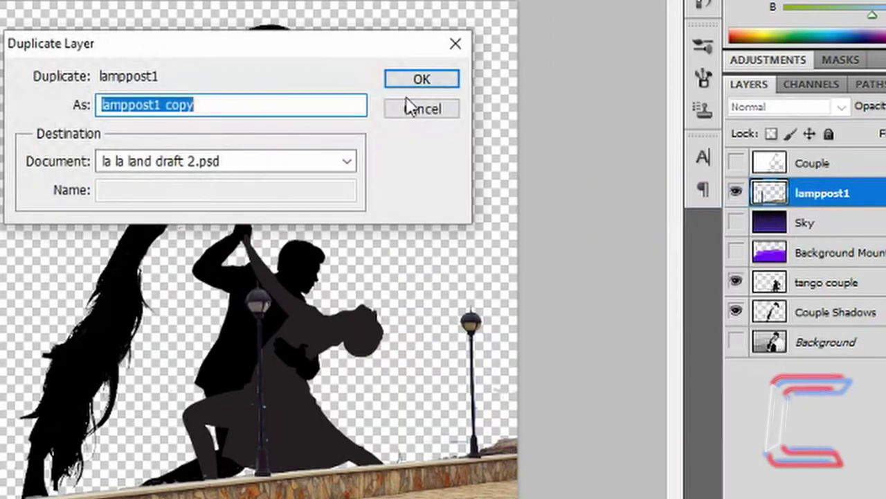
drag(194, 103, 156, 105)
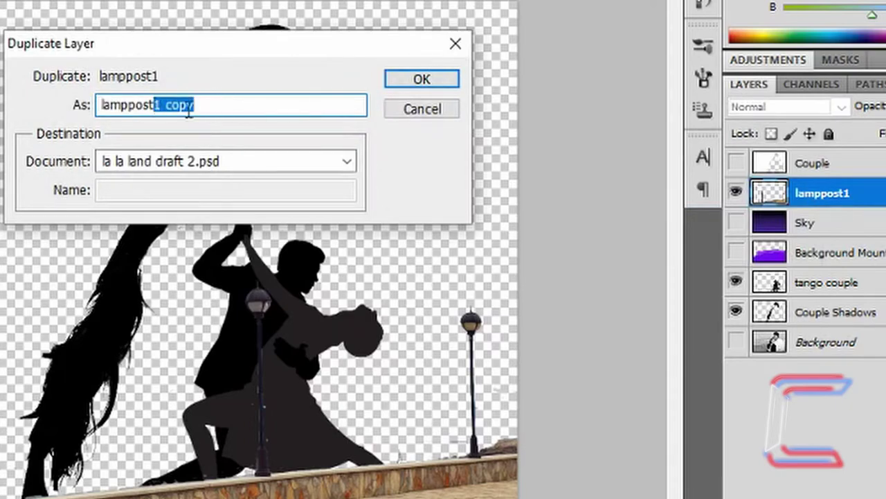
text(2)
click(450, 83)
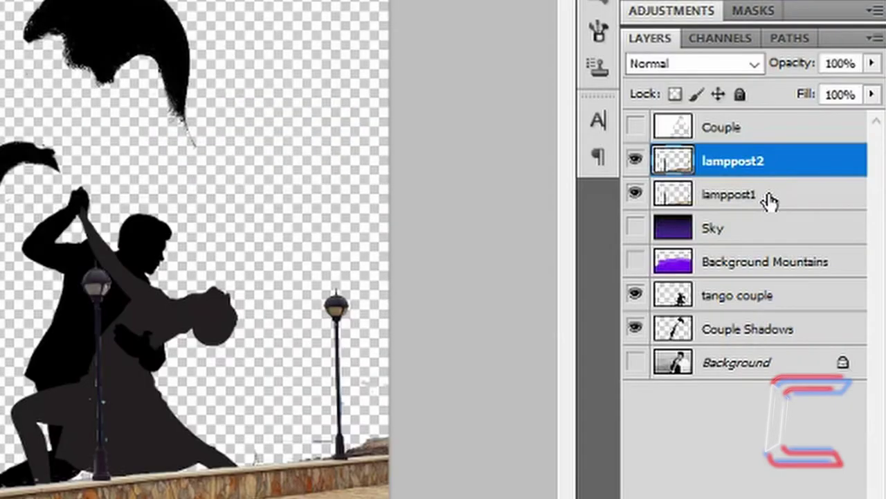
Apply a Color Overlay layer style in light purple #dba5f9 to the lamppost1 layer.
click(771, 200)
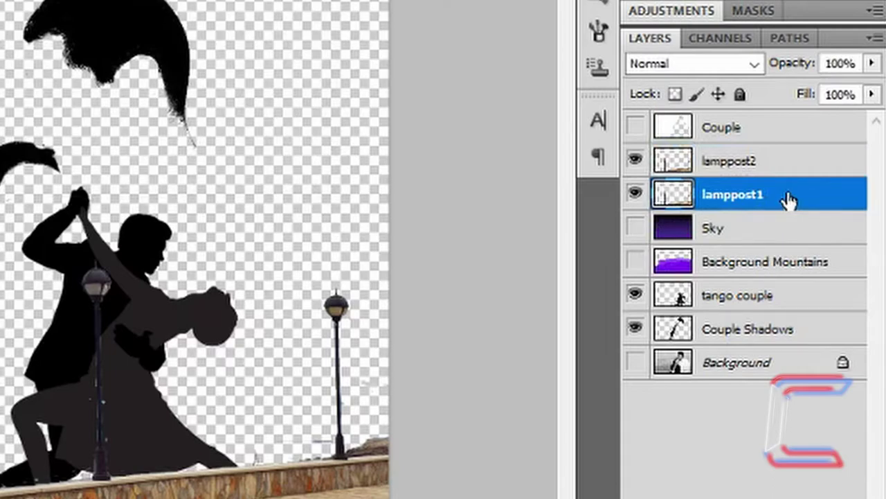
double_click(790, 200)
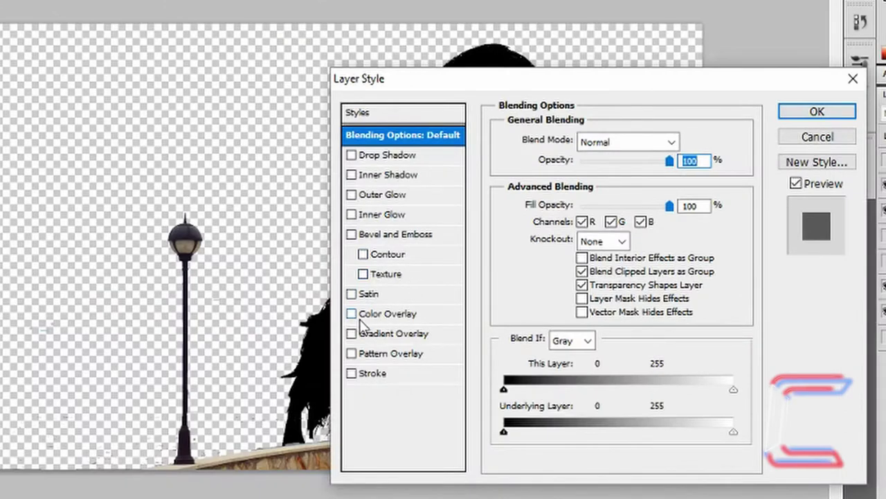
click(405, 315)
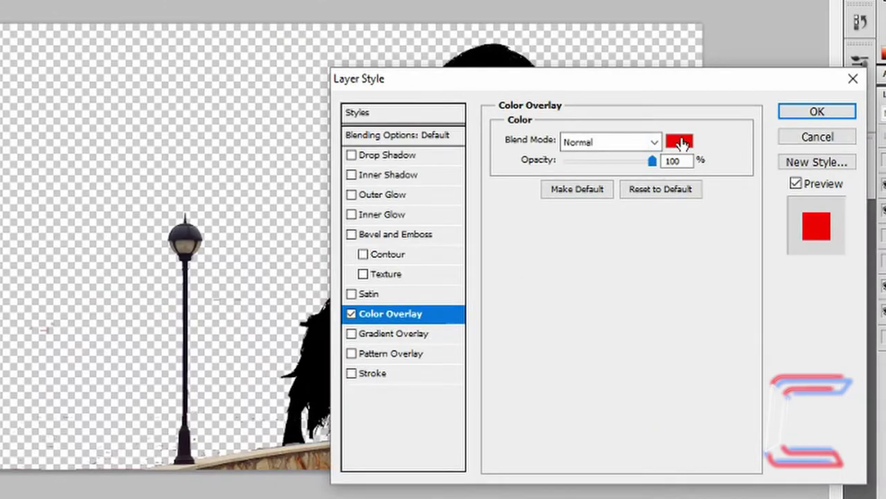
click(682, 142)
click(683, 139)
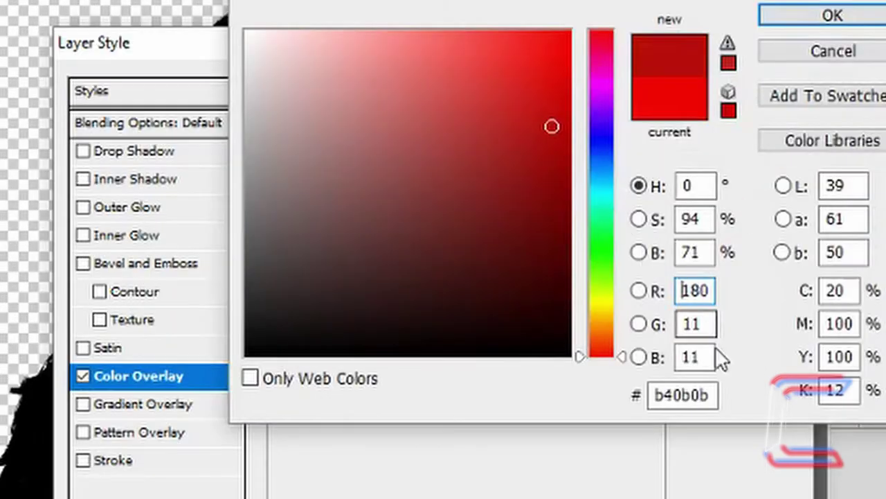
double_click(710, 391)
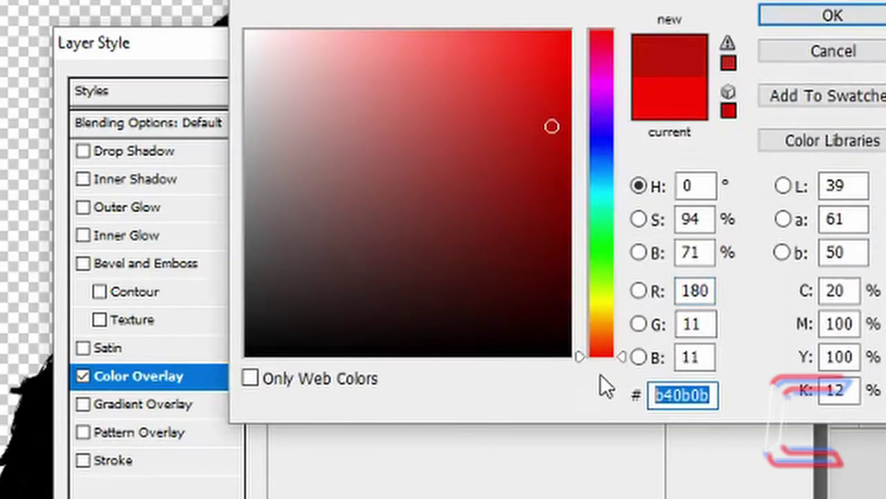
text(dba5f9)
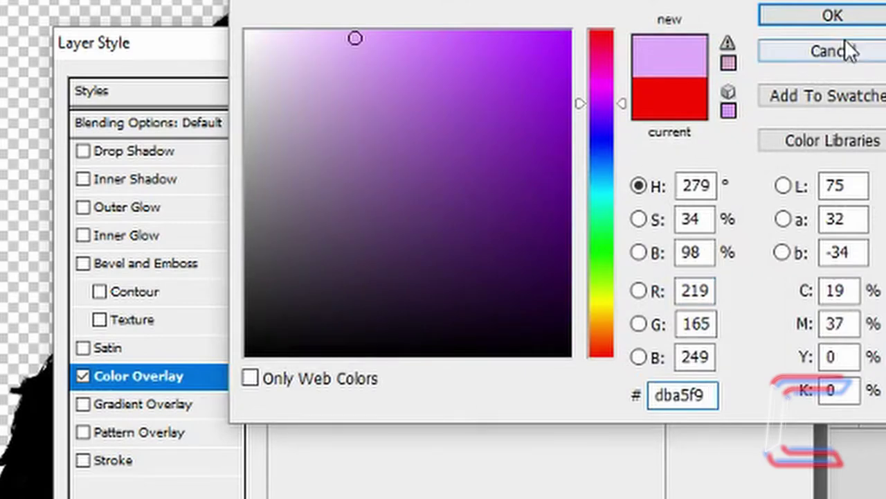
click(838, 16)
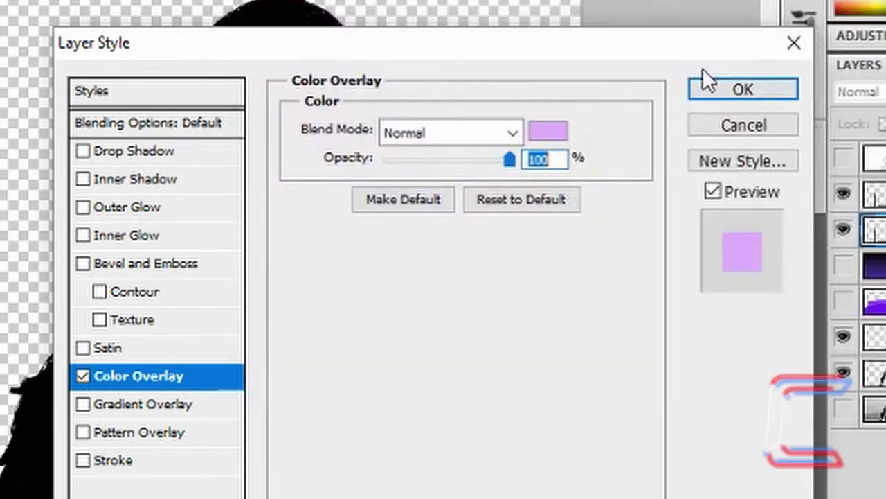
click(725, 96)
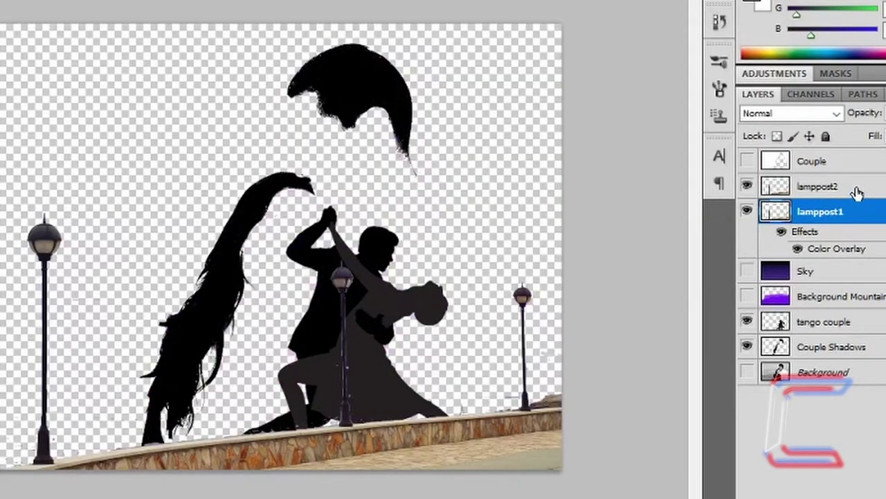
Apply a Color Overlay layer style in dark purple #2c1a42 to the lamppost2 layer.
click(865, 193)
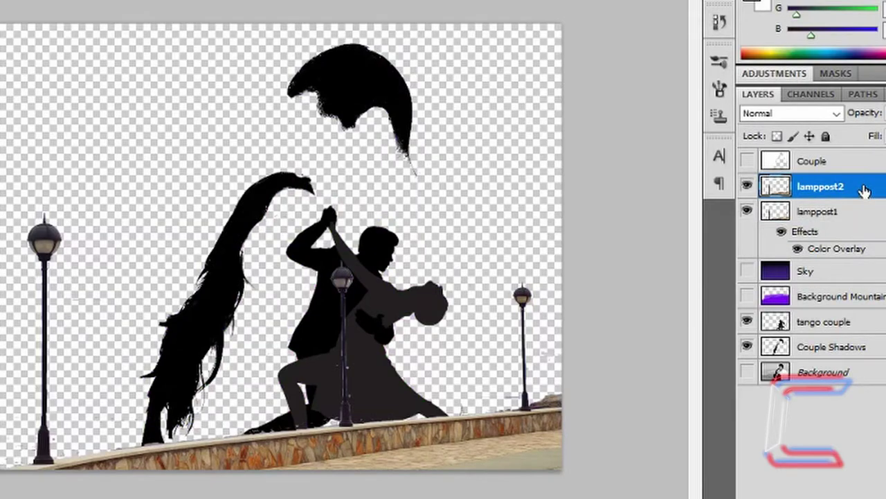
double_click(865, 188)
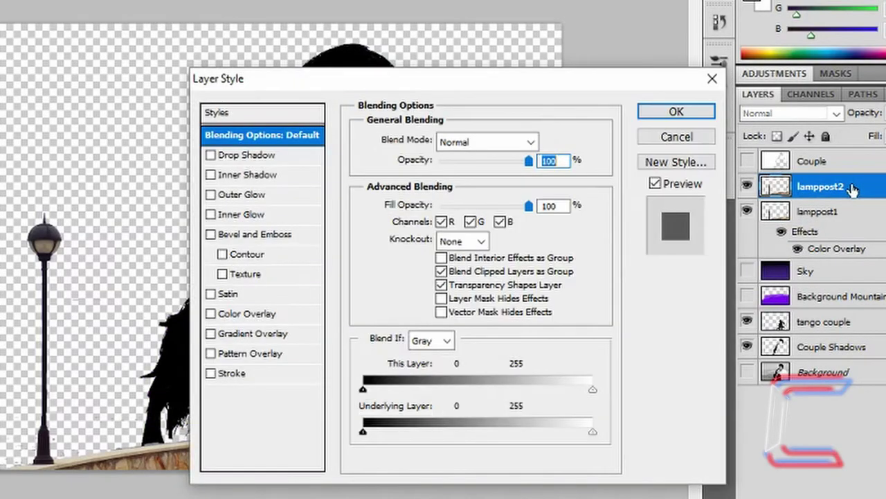
click(211, 314)
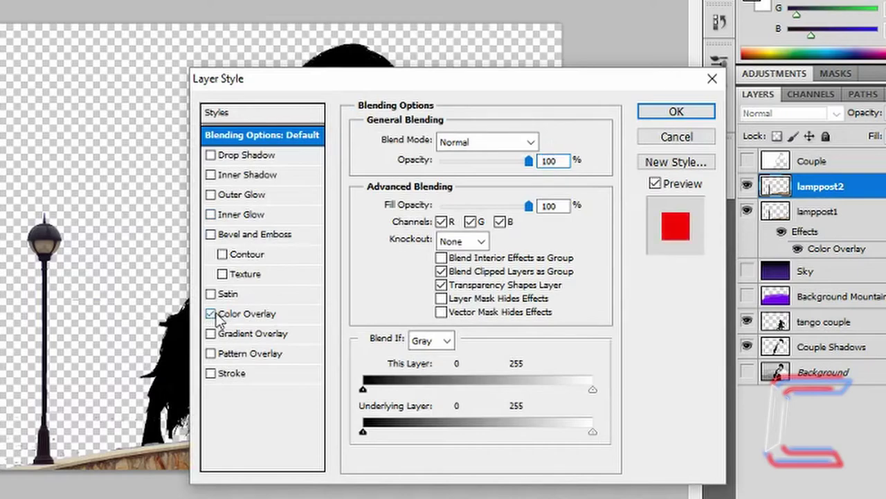
click(245, 315)
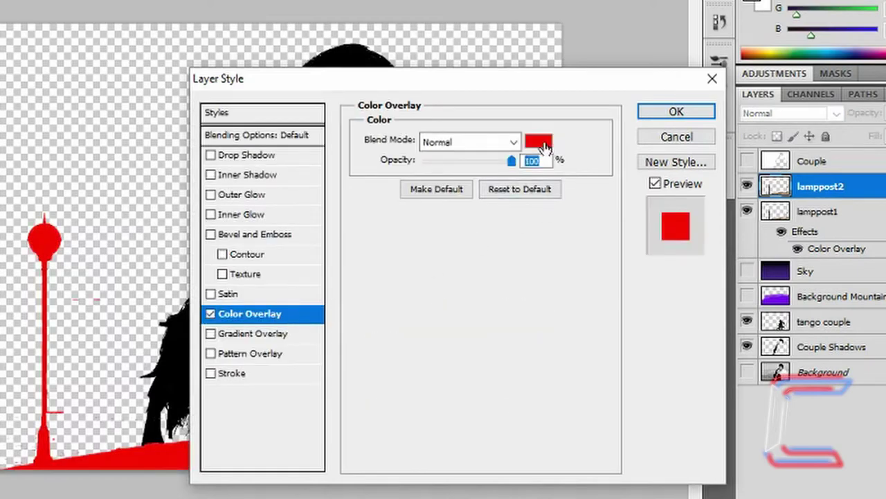
click(540, 142)
text(175)
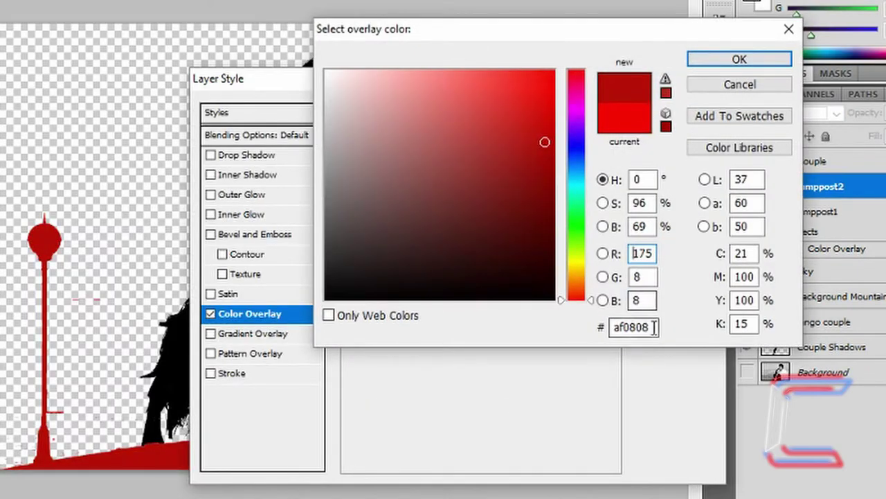
drag(655, 327, 597, 327)
text(2c1a42)
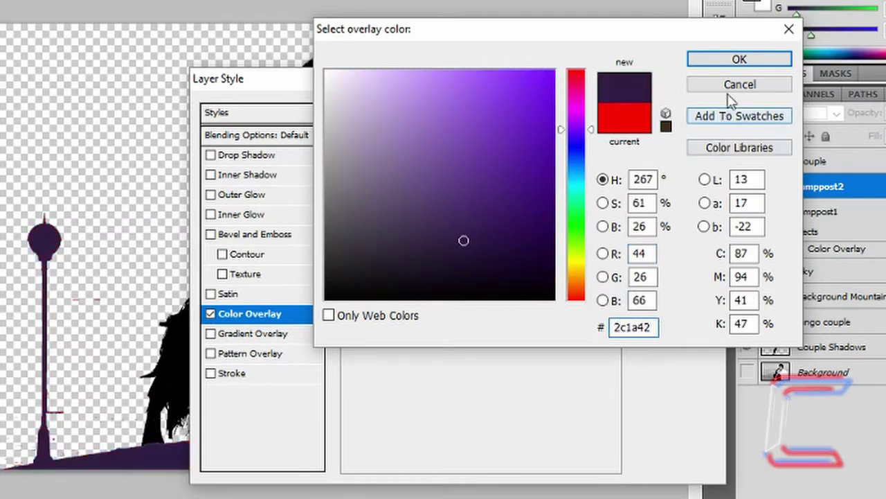
click(741, 61)
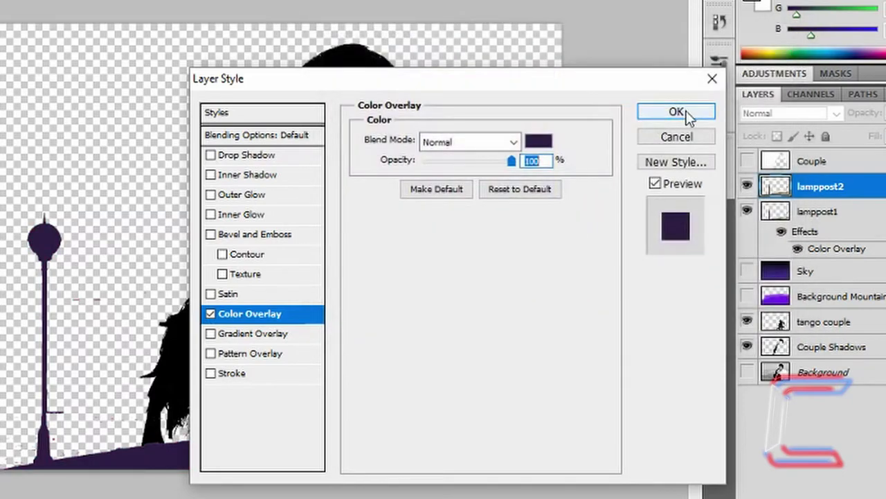
click(677, 112)
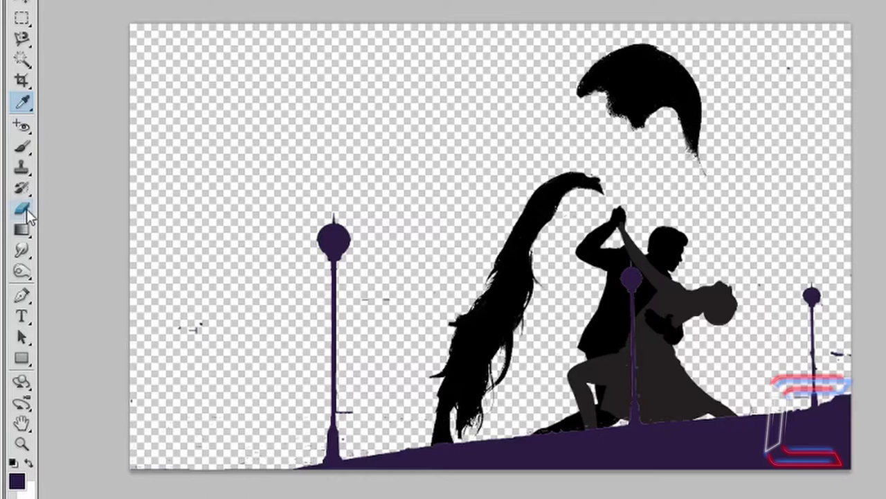
With the Eraser, remove the three dark lampposts from the lamppost2 layer, exposing the light purple ones beneath and keeping the wall.
click(25, 208)
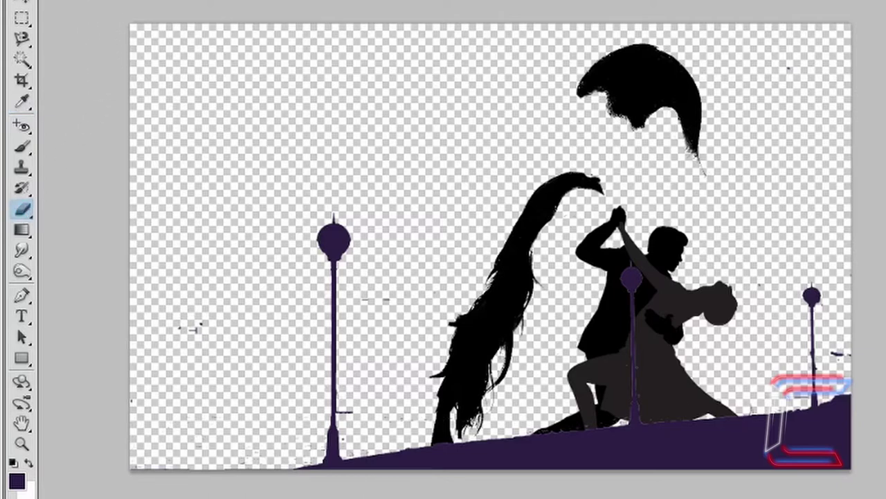
drag(334, 235, 335, 413)
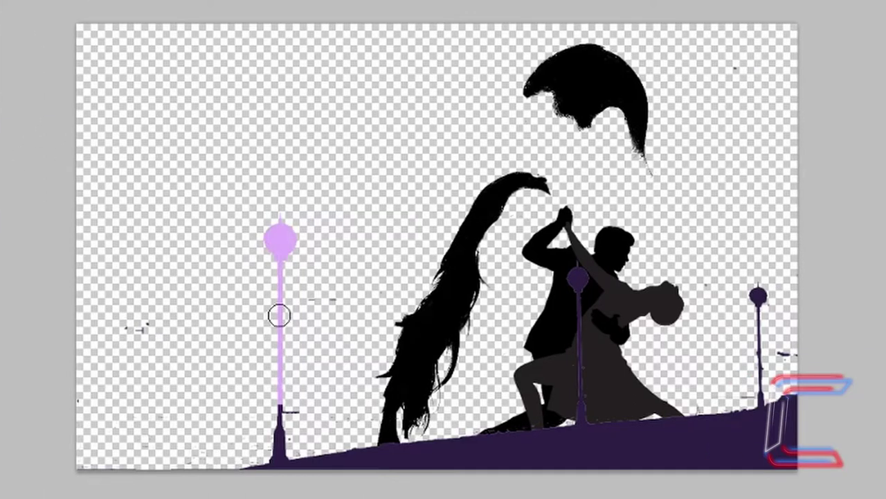
drag(281, 413, 278, 443)
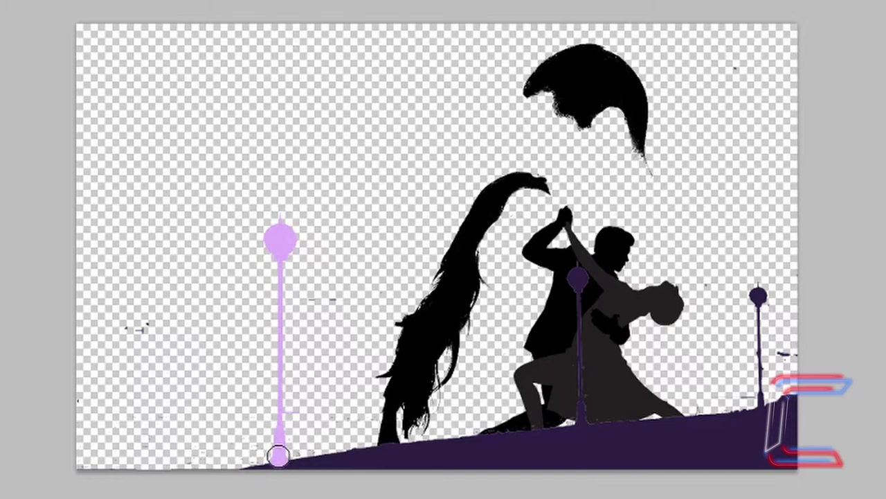
mouse_move(279, 455)
mouse_down()
mouse_move(758, 356)
mouse_move(754, 291)
mouse_up()
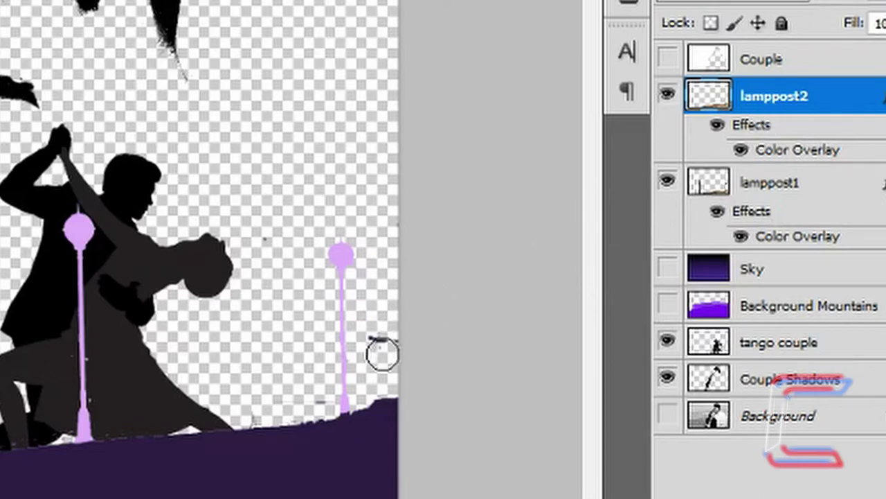
Erase the stray dark marks beside the far-right lamppost on the lamppost2 layer.
click(782, 187)
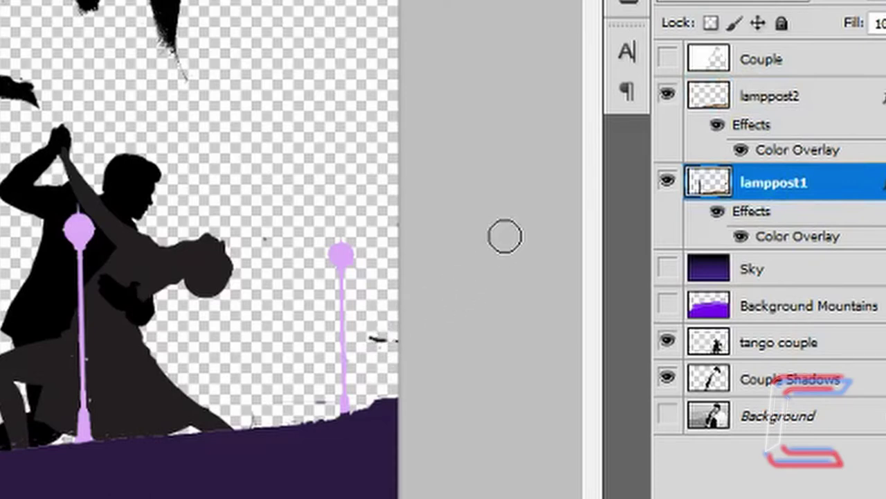
click(781, 105)
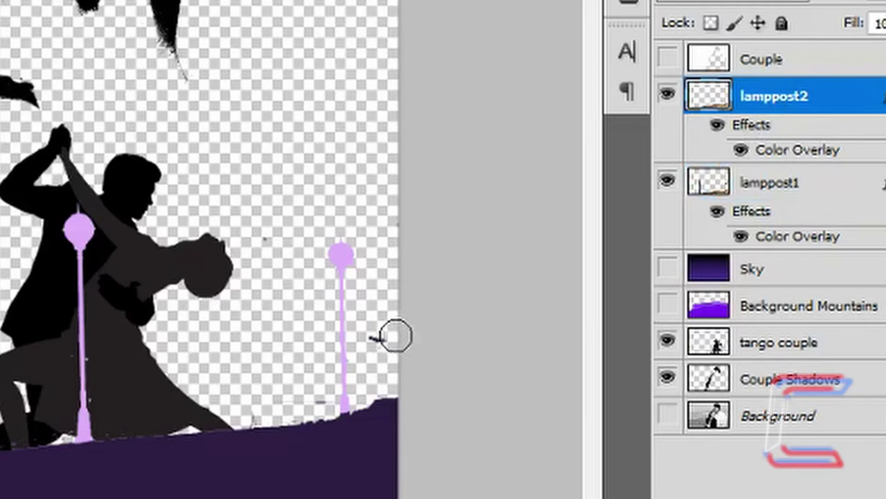
drag(395, 332, 380, 346)
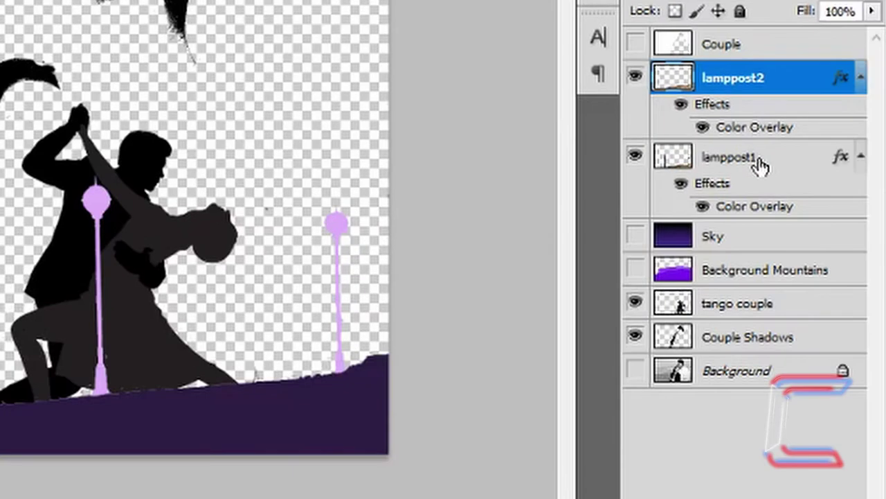
Merge the lamppost2 and lamppost1 layers into a single layer.
ctrl+click(760, 165)
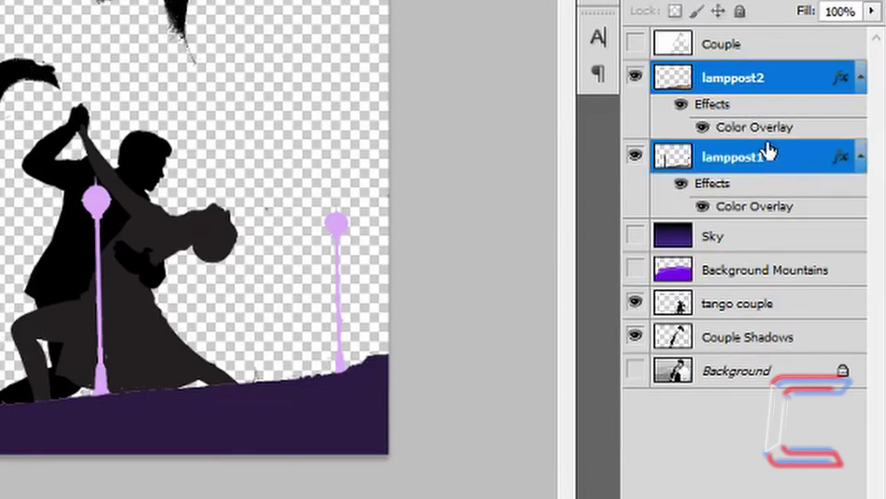
right_click(795, 166)
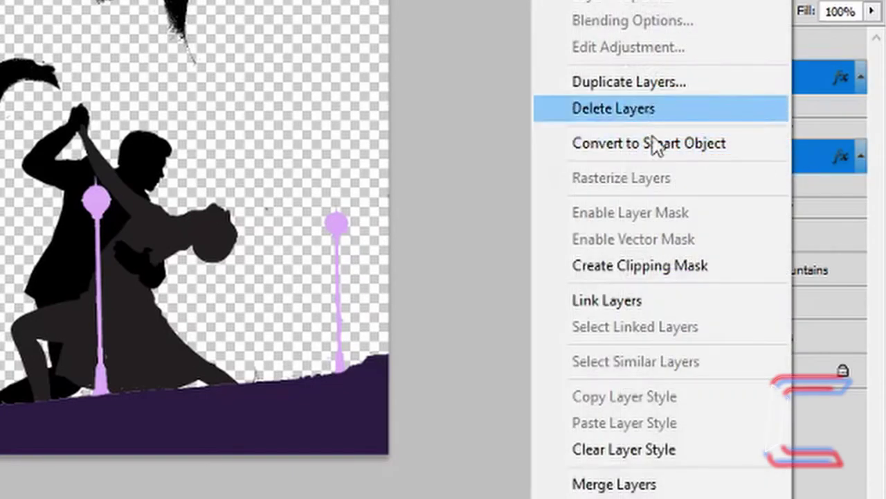
click(657, 482)
Rename the merged lamppost2 layer as lampposts.
double_click(804, 68)
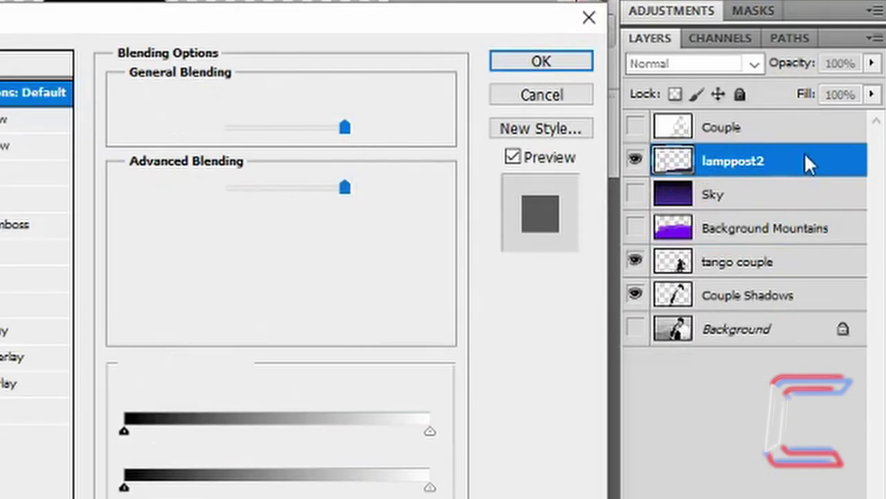
key(Escape)
double_click(734, 161)
click(757, 160)
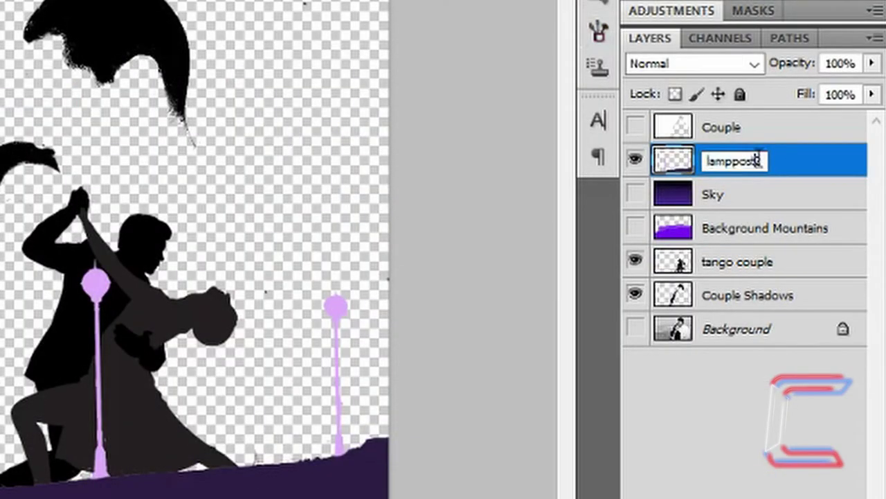
key(BackSpace)
text(s)
key(Return)
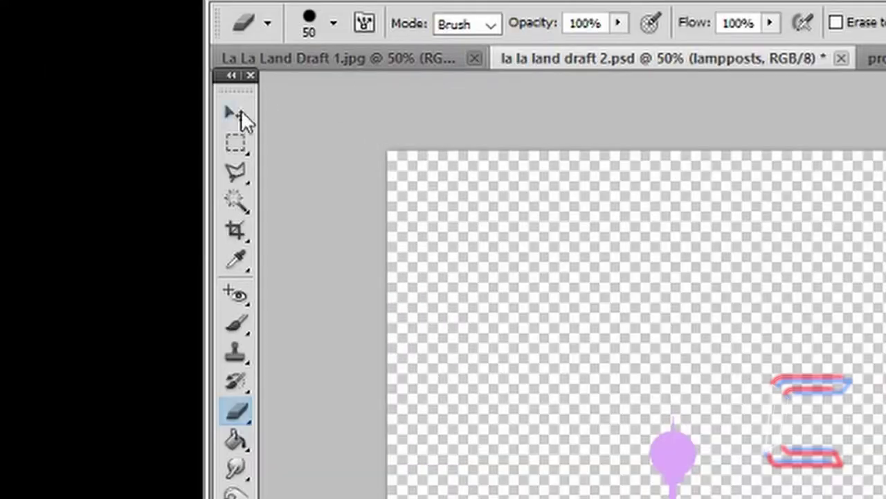
Outline two tapered pillars on the wall, below the hair shadow and beside the tango dress, with the Polygonal Lasso and fill them with #2c1a42.
drag(241, 182, 347, 196)
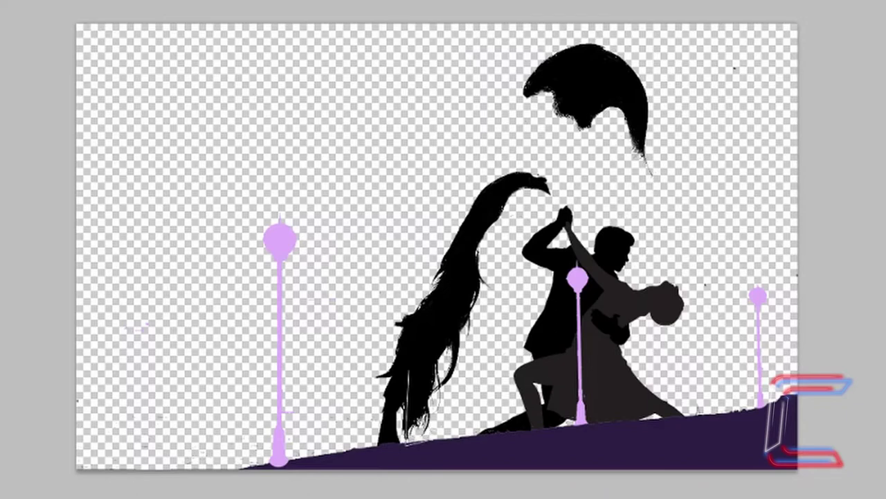
click(429, 438)
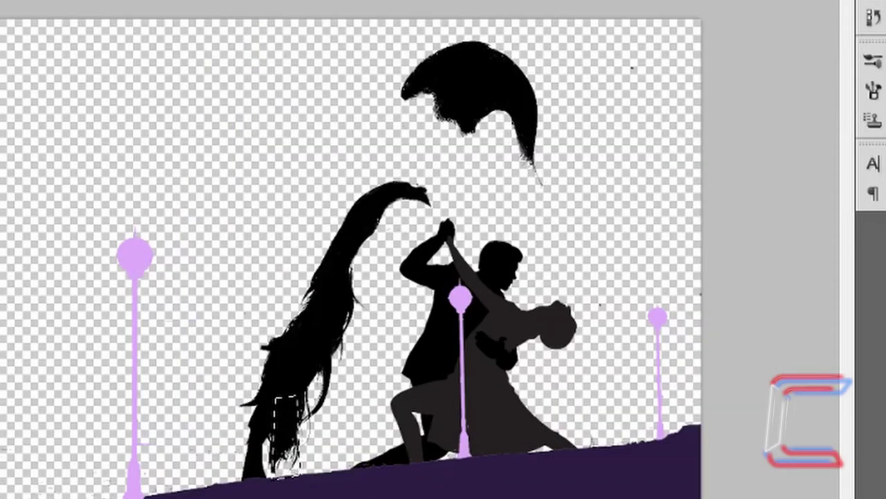
key(shift+F5)
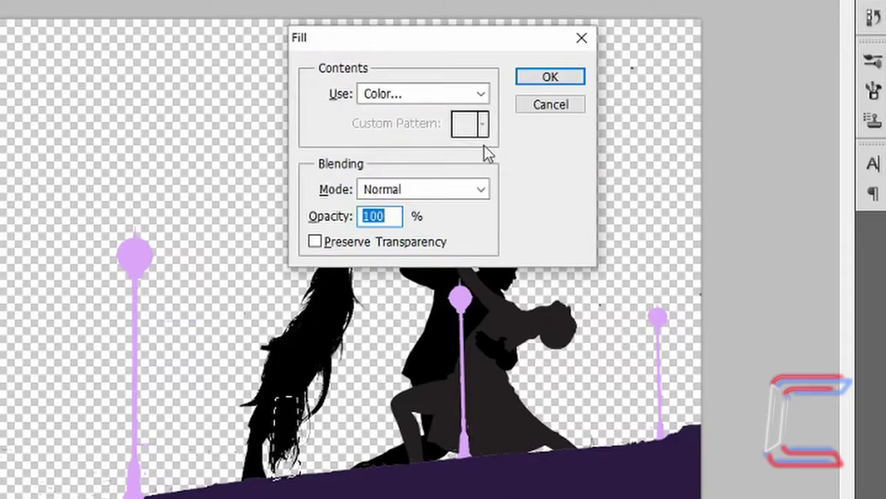
click(478, 93)
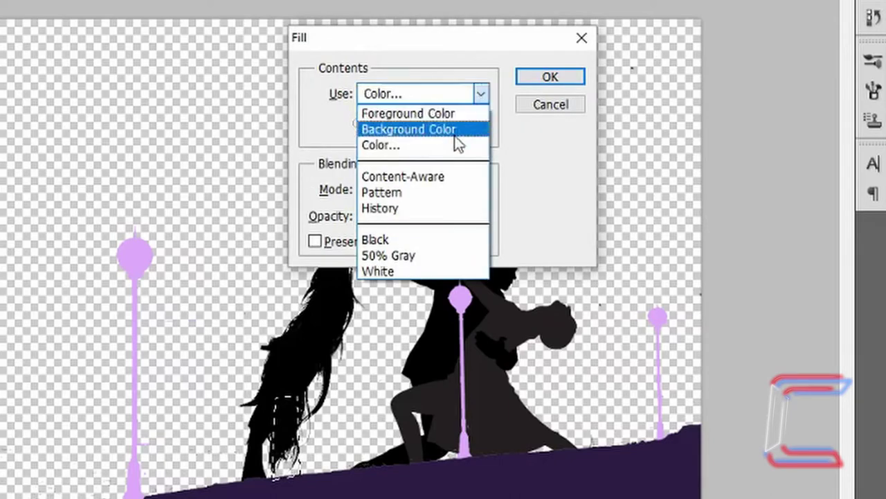
click(405, 149)
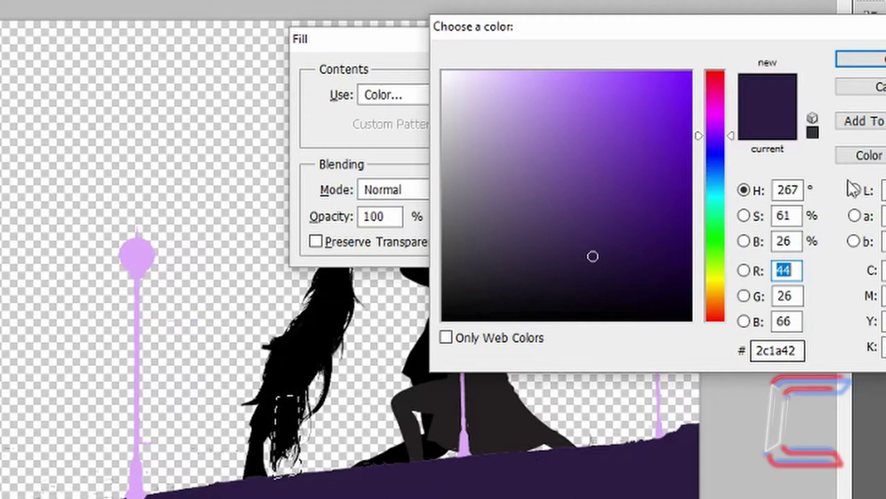
click(859, 59)
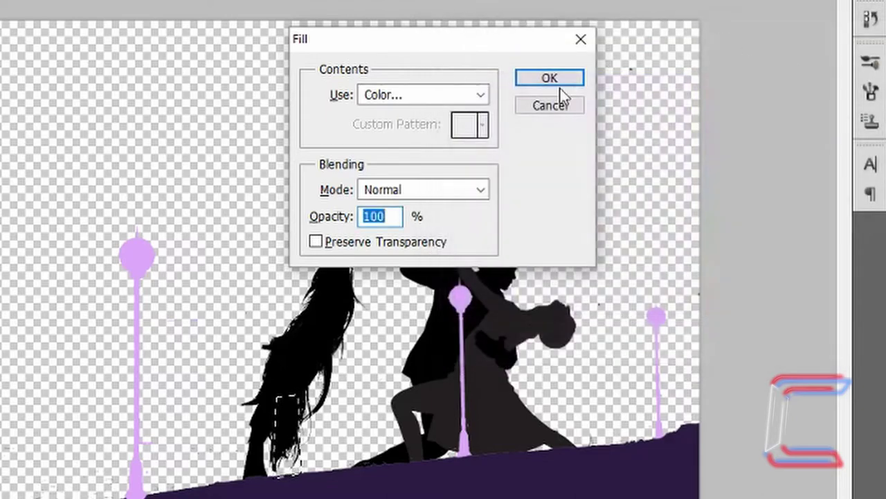
click(558, 80)
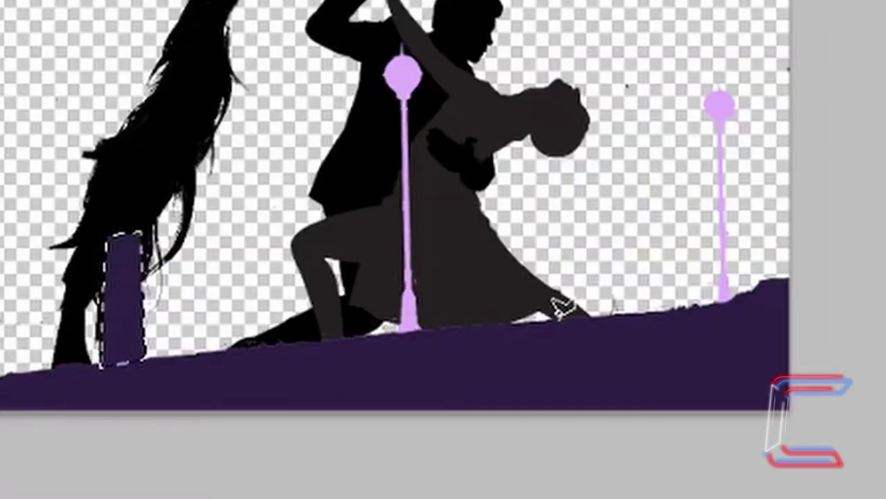
key(ctrl+d)
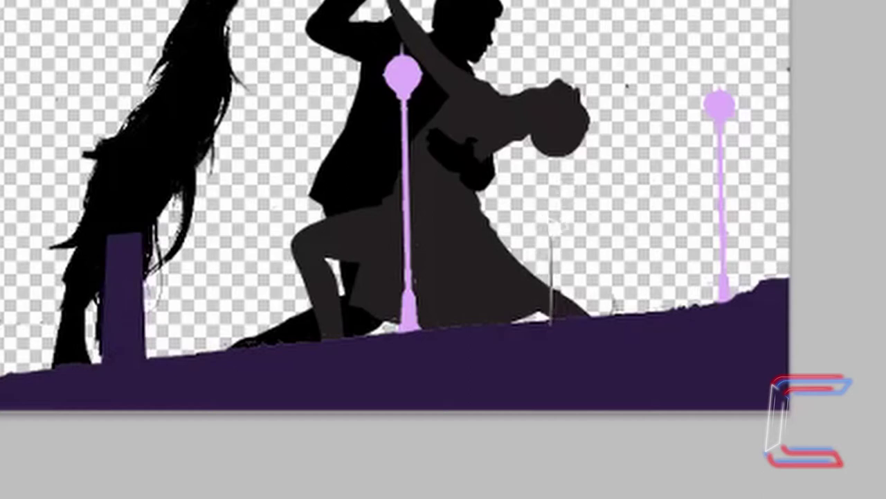
drag(554, 223, 561, 229)
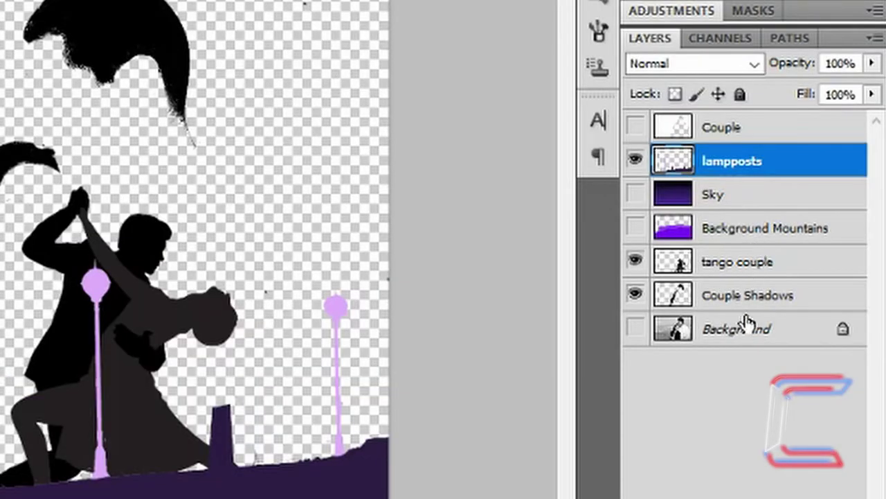
Move the Background Mountains layer below the tango couple layer and make the Background Mountains and Couple layers visible.
click(727, 229)
drag(772, 232, 770, 282)
click(635, 262)
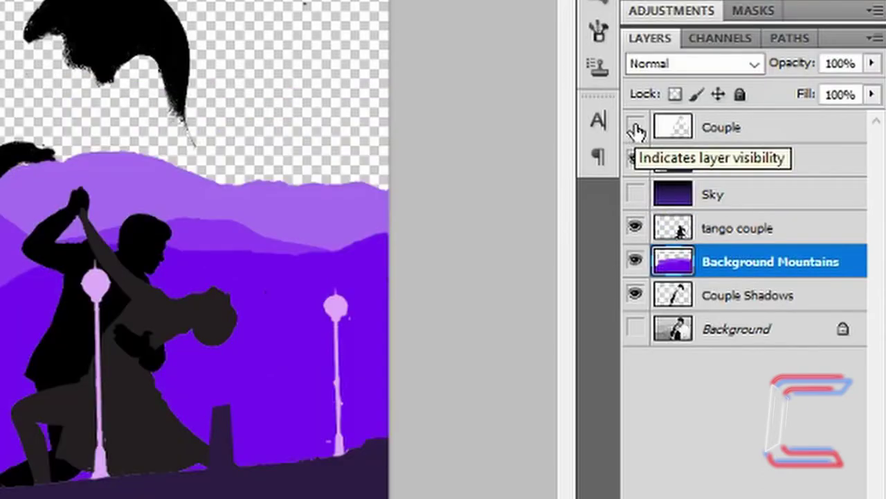
click(636, 129)
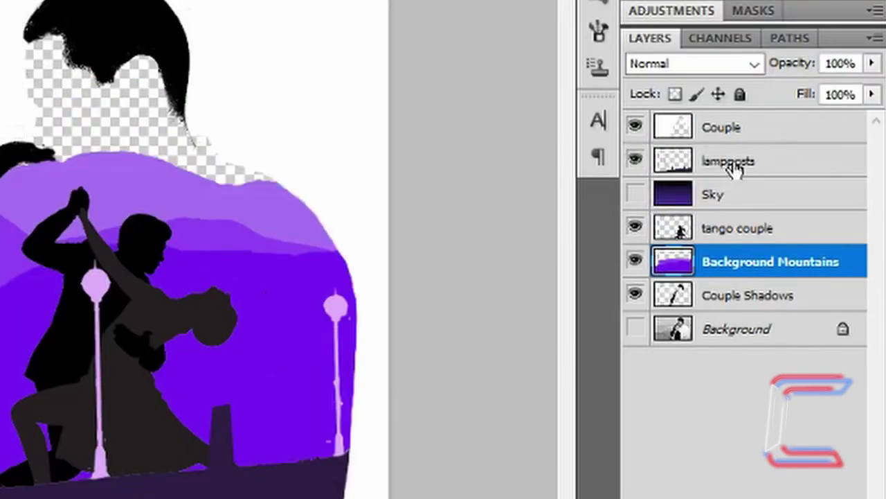
Place the lampposts layer between the tango couple and Background Mountains layers, and make the Sky layer visible.
drag(740, 161, 738, 234)
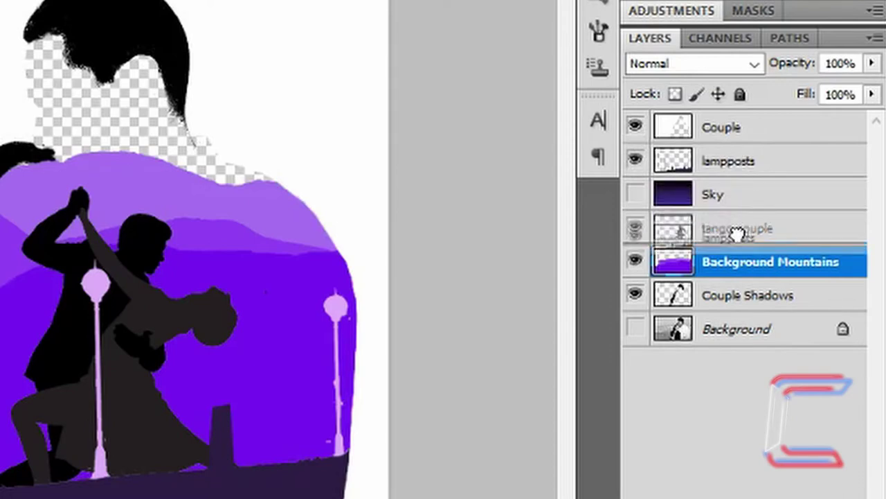
drag(738, 234, 692, 241)
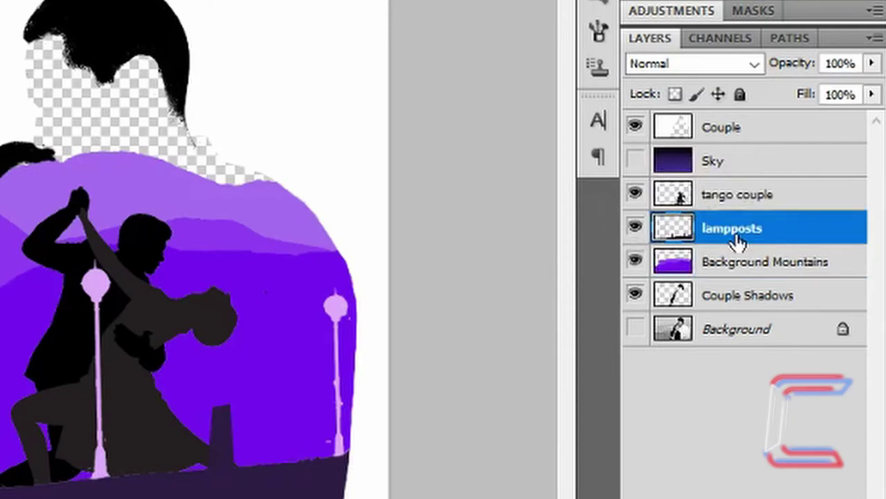
click(635, 162)
Try to move the Couple Shadows layer to the top of the layer stack.
click(736, 299)
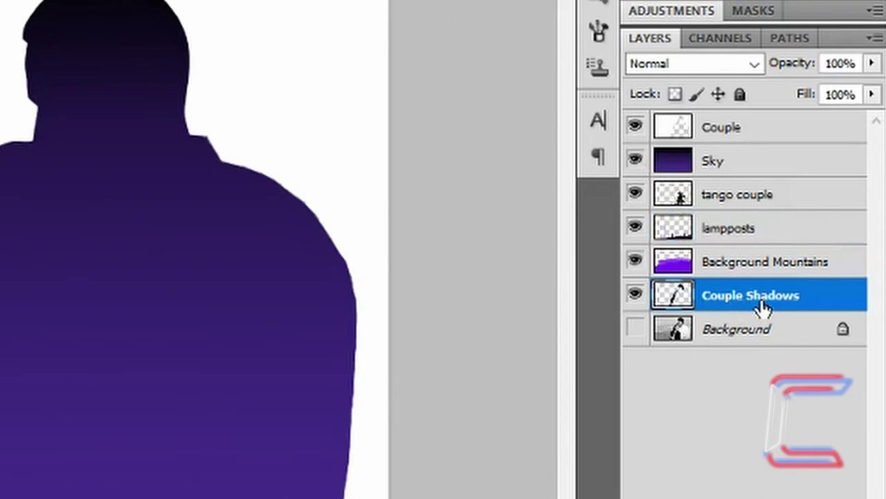
drag(762, 309, 727, 118)
key(ctrl+z)
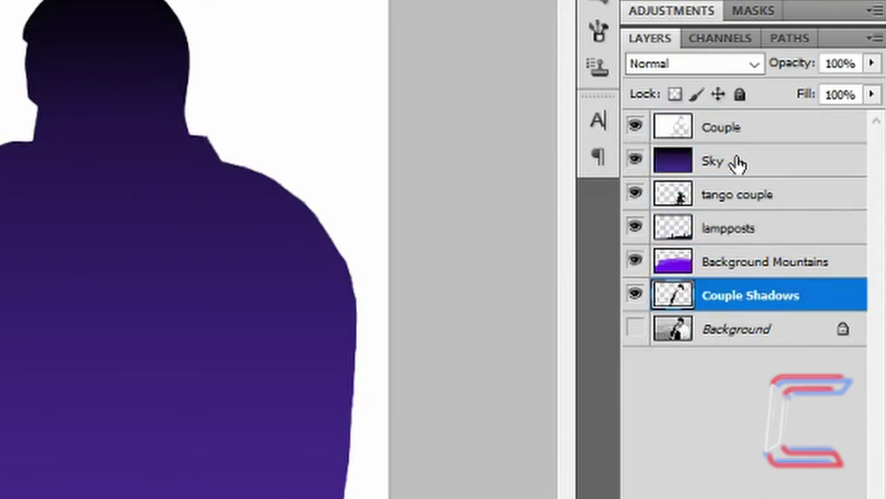
Move the Sky layer directly above Background and the Couple Shadows layer to the top of the layer stack.
drag(740, 162, 743, 325)
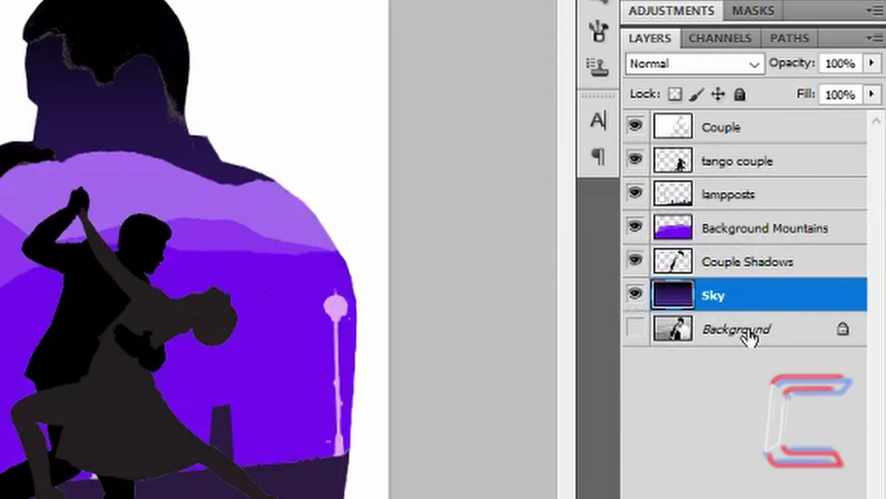
click(769, 265)
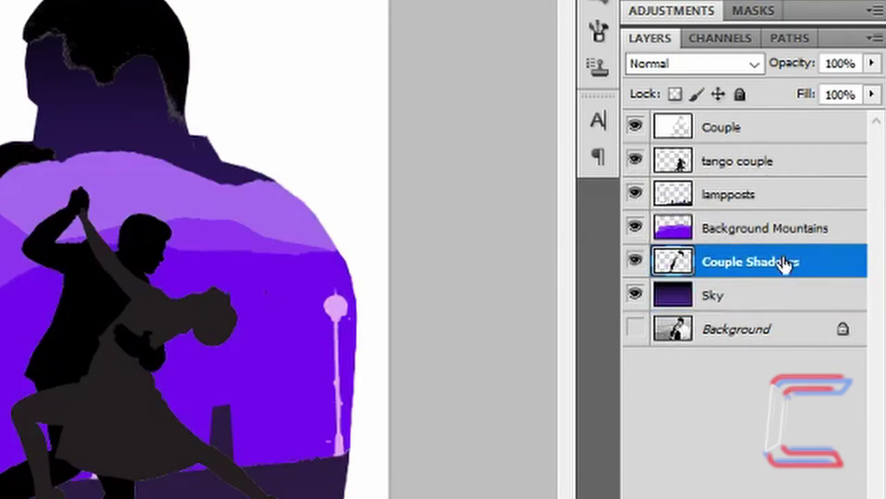
drag(821, 270, 807, 127)
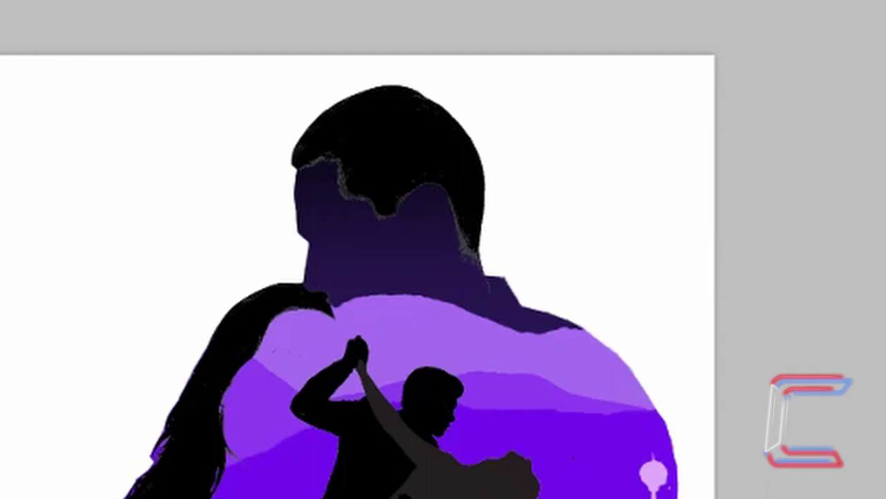
Open the brush settings for touching up the hair shadow on the Couple Shadows layer.
mouse_move(169, 476)
mouse_down()
mouse_move(198, 451)
mouse_move(173, 443)
mouse_move(160, 453)
mouse_move(185, 411)
mouse_up()
click(333, 26)
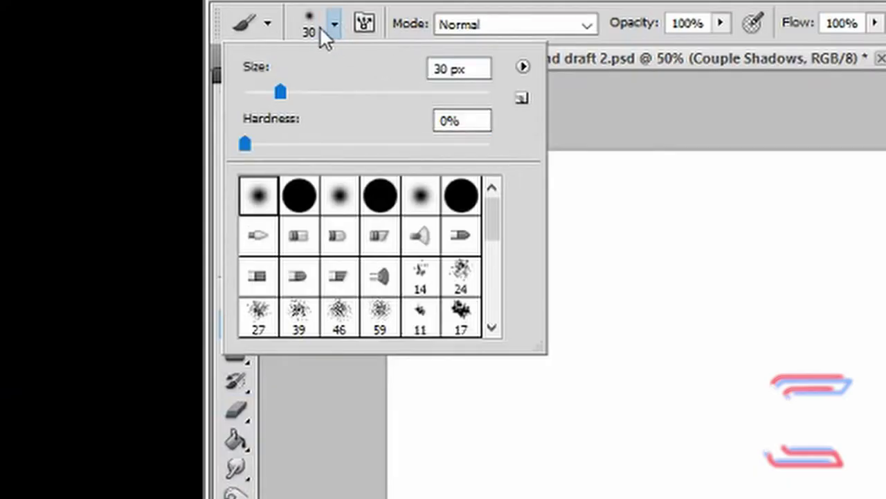
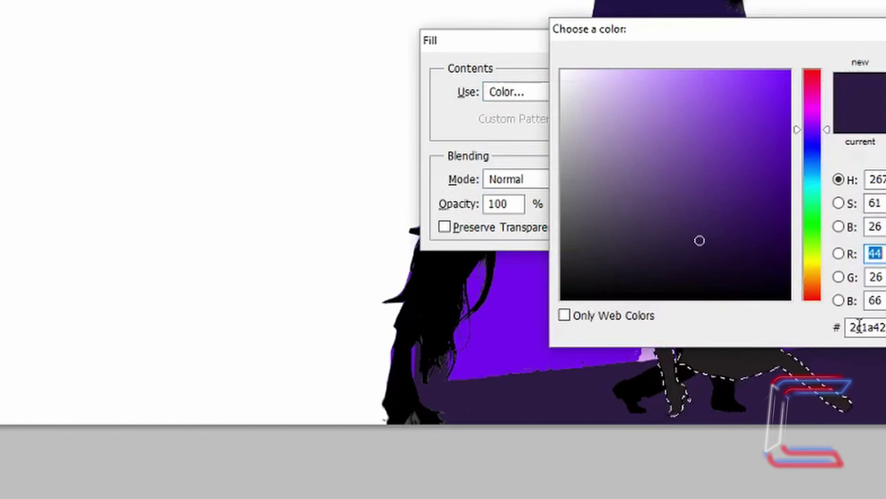
Fill the selected tango woman silhouette with colour #231f20 and clear the selection.
click(874, 327)
text(231f20)
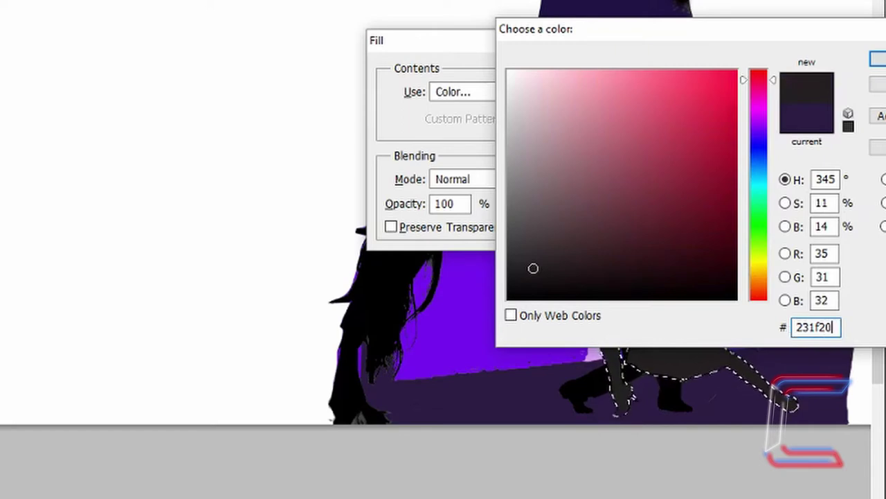
key(Return)
click(606, 77)
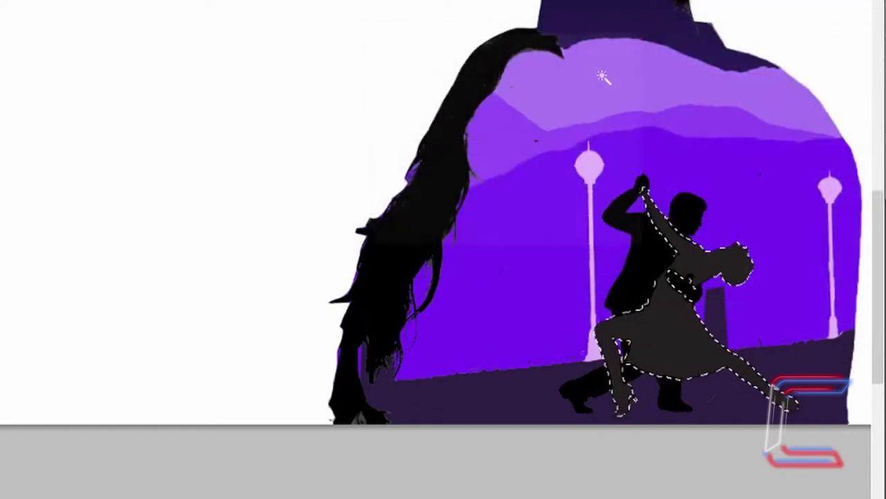
key(ctrl+d)
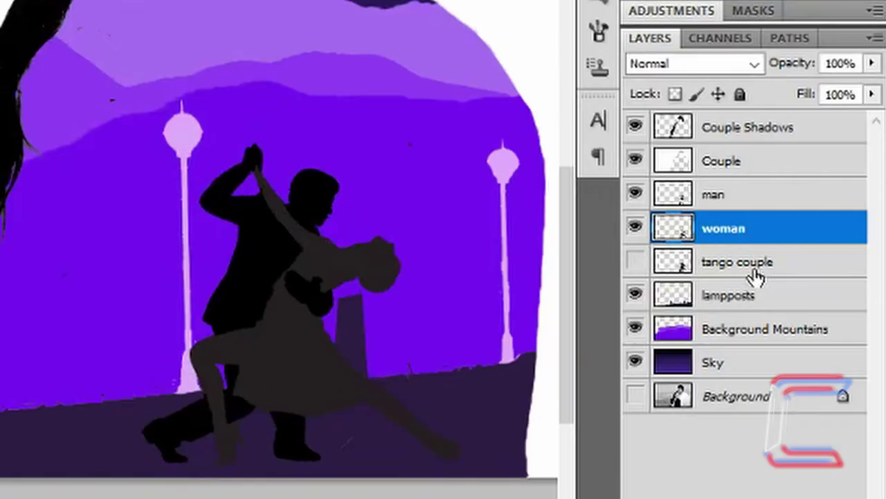
Delete the hidden tango couple layer and select the lampposts layer.
click(753, 269)
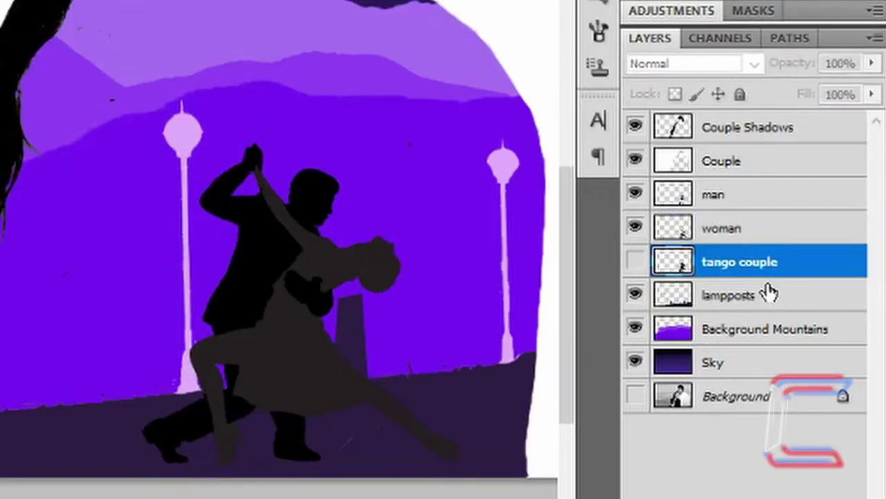
click(768, 293)
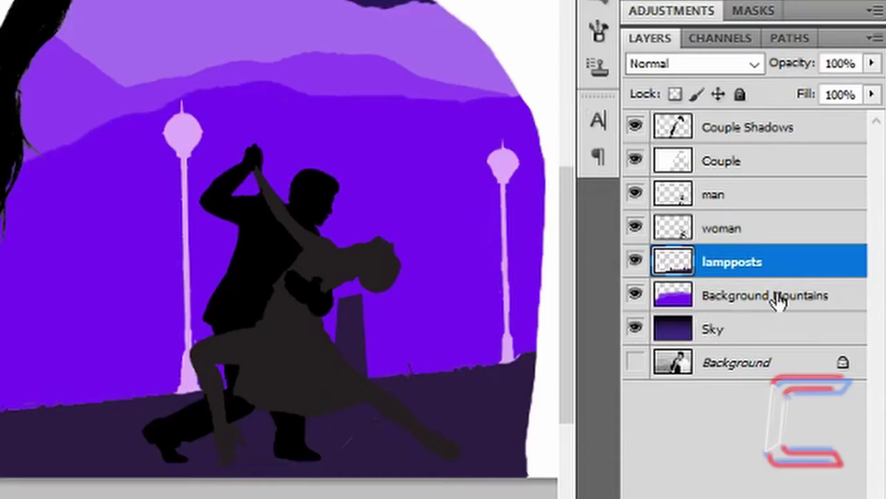
Paint white over the purple spill along the hair's outer edge on the Background Mountains layer.
click(778, 304)
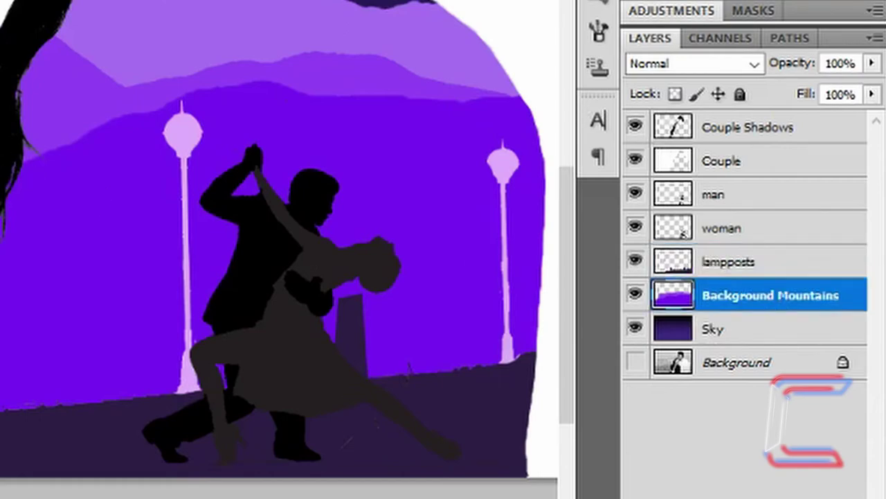
right_click(236, 322)
click(326, 324)
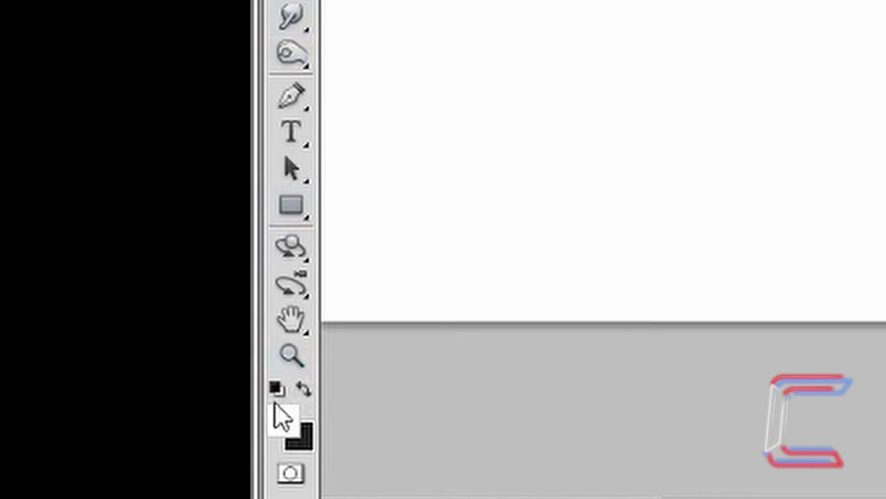
click(282, 419)
key(Return)
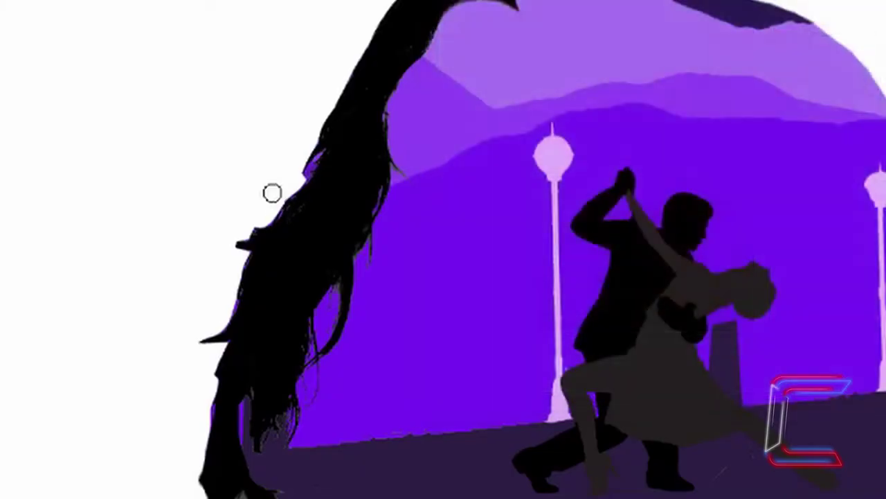
drag(315, 153, 270, 221)
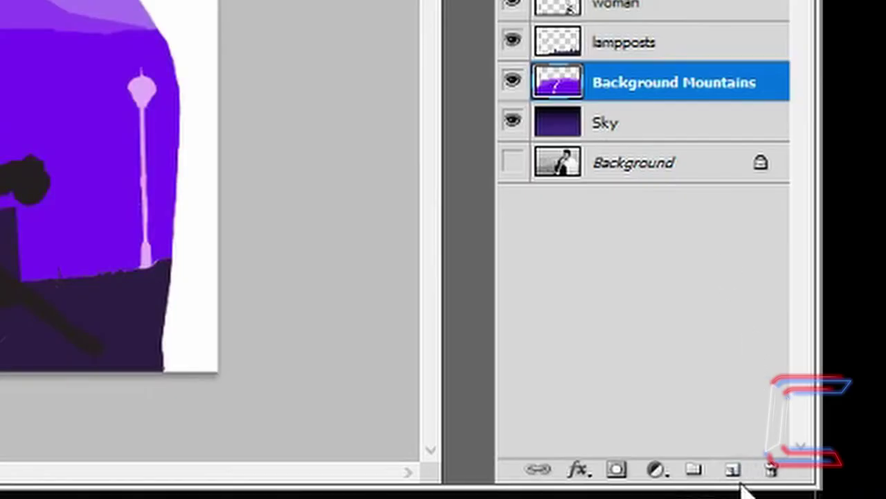
Create a new layer at the top of the layer stack and name it Stars.
click(736, 475)
key(ctrl+shift+bracketright)
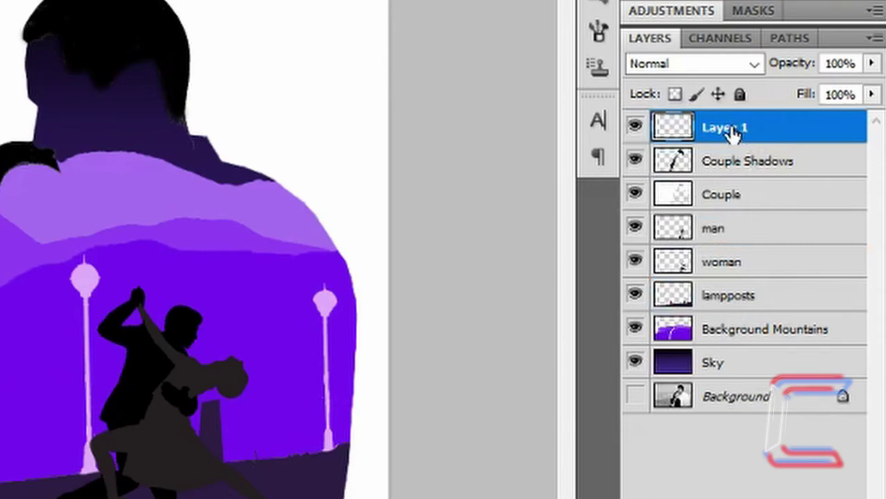
double_click(733, 131)
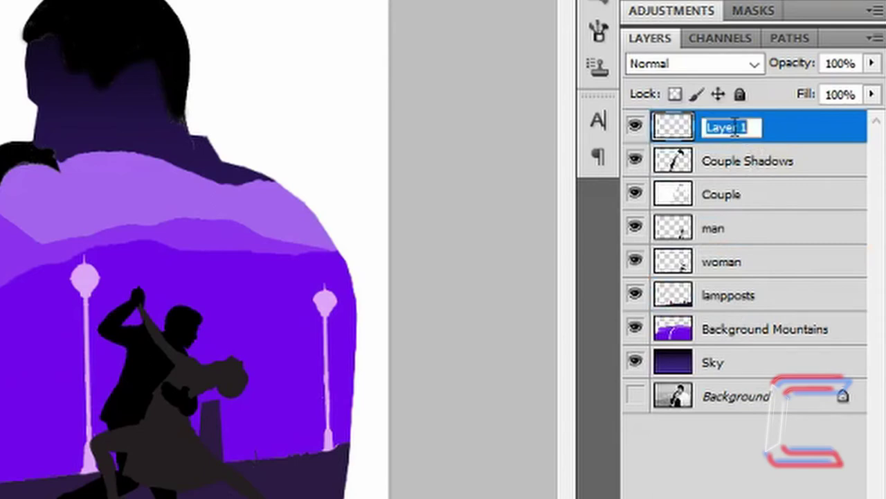
text(Stars)
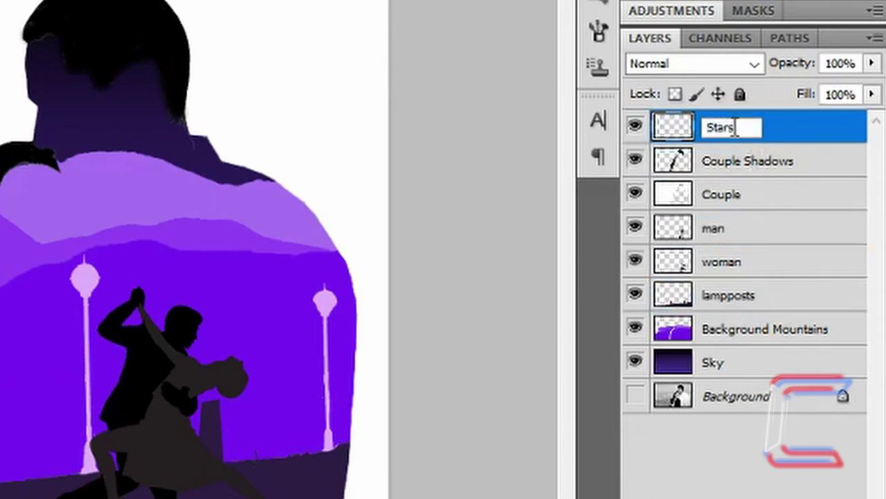
key(Return)
Fill the Stars layer with black at 100% opacity in Normal mode.
key(shift+F5)
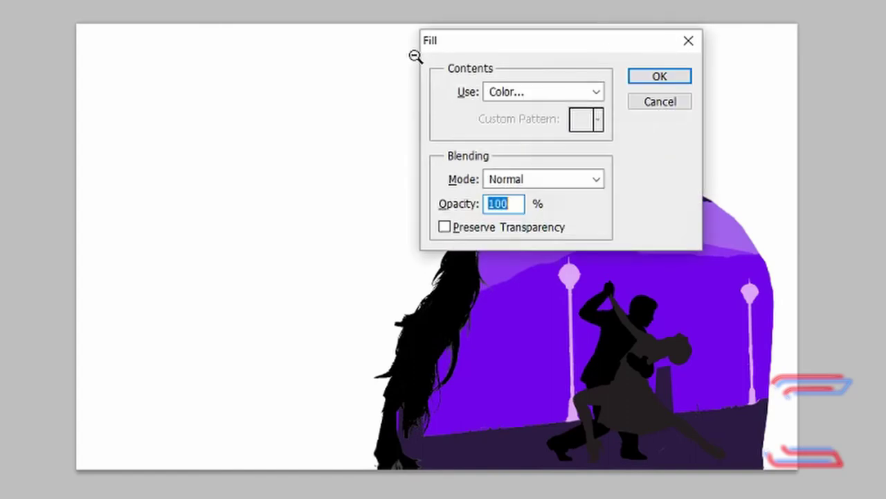
click(596, 92)
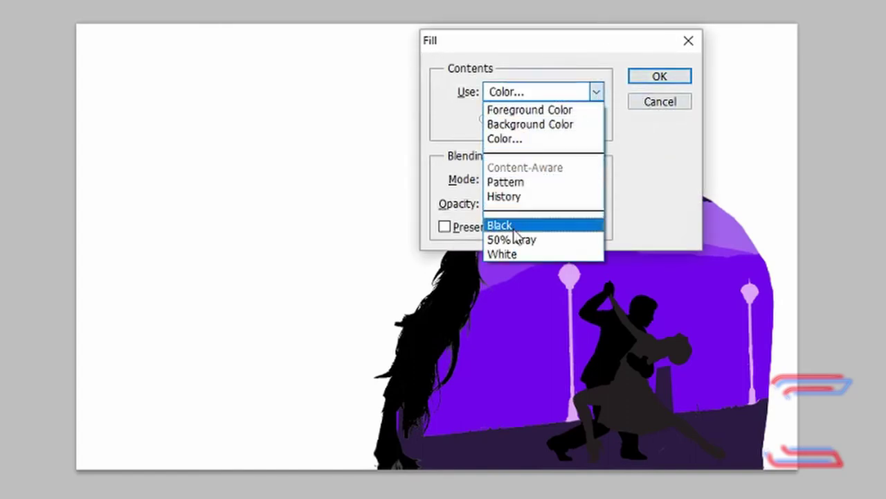
click(514, 228)
click(653, 80)
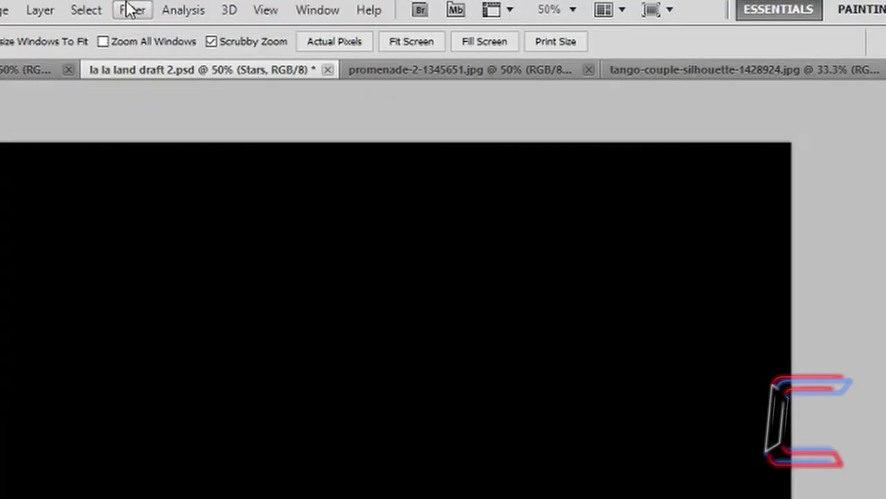
Add 23.62% monochromatic noise with Gaussian distribution to the Stars layer.
click(131, 10)
mouse_move(227, 250)
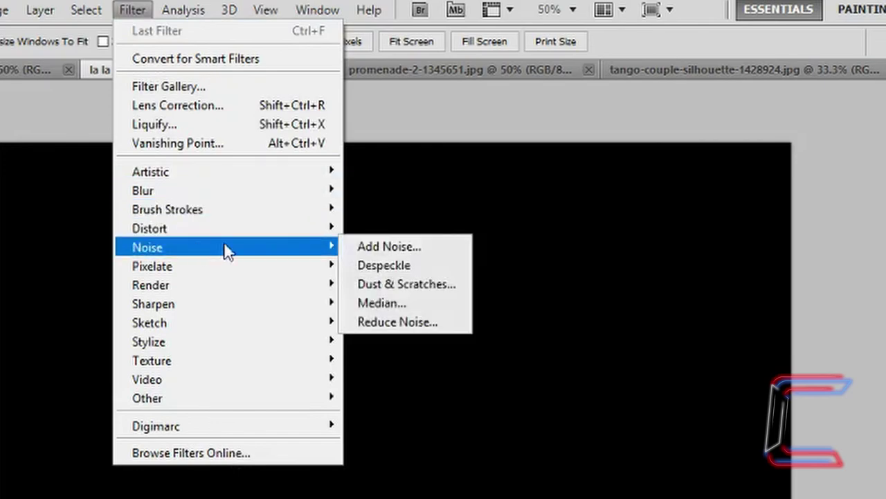
click(448, 247)
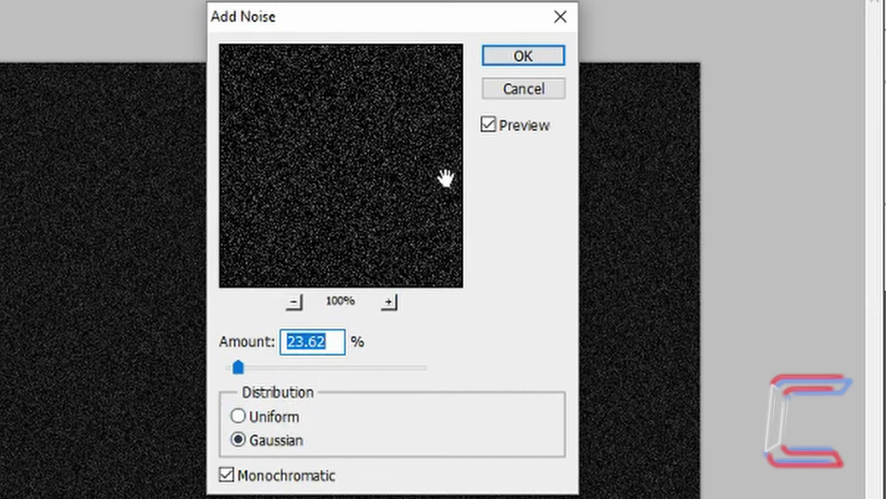
click(524, 58)
Apply a Gaussian Blur with a radius of 2.0 pixels to the Stars layer.
click(147, 17)
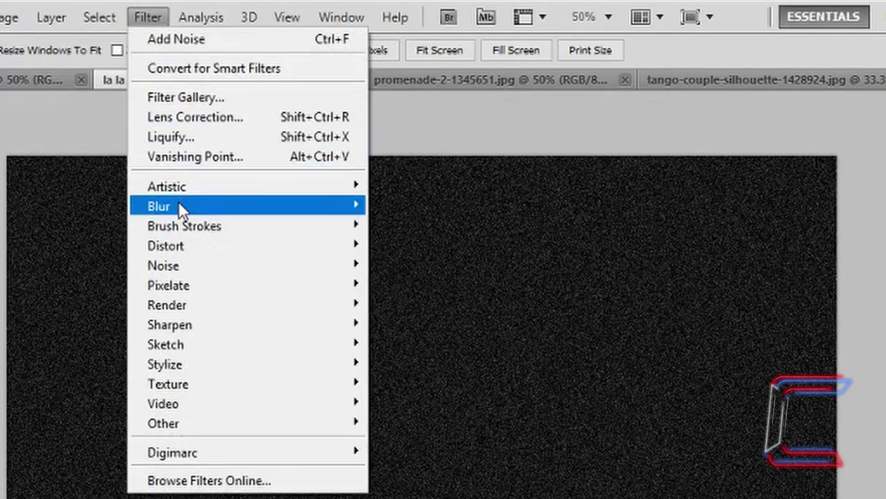
mouse_move(326, 208)
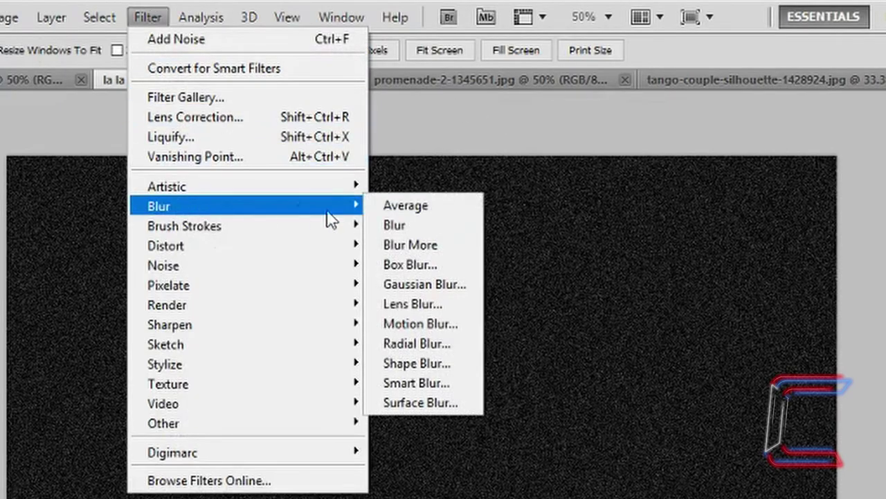
click(448, 285)
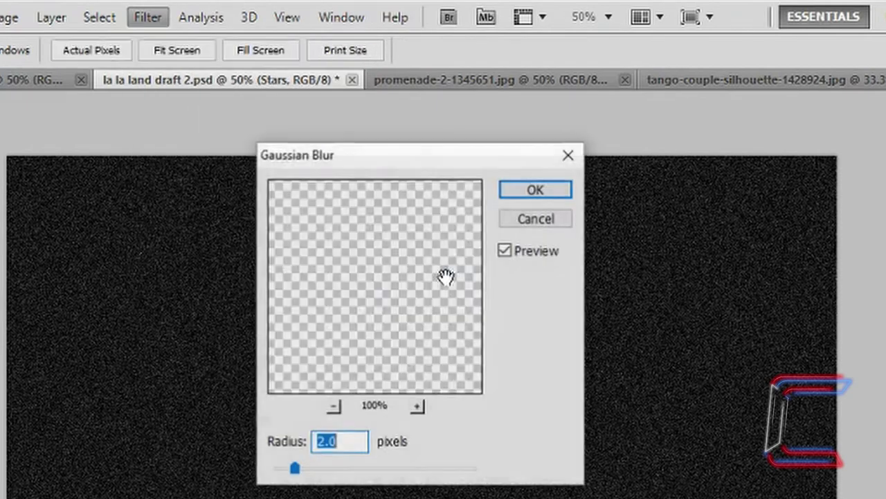
click(534, 194)
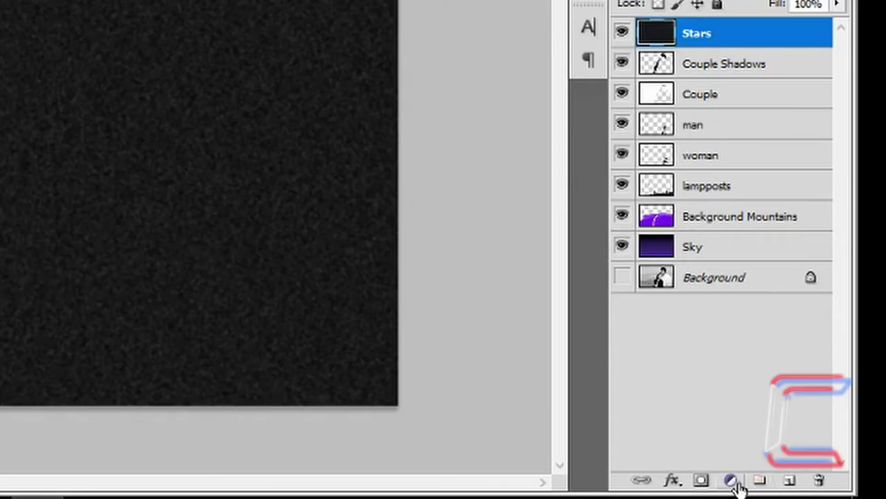
Add a Levels adjustment layer above Stars with input levels 34, 1.49 and 54.
click(736, 484)
click(736, 483)
click(735, 483)
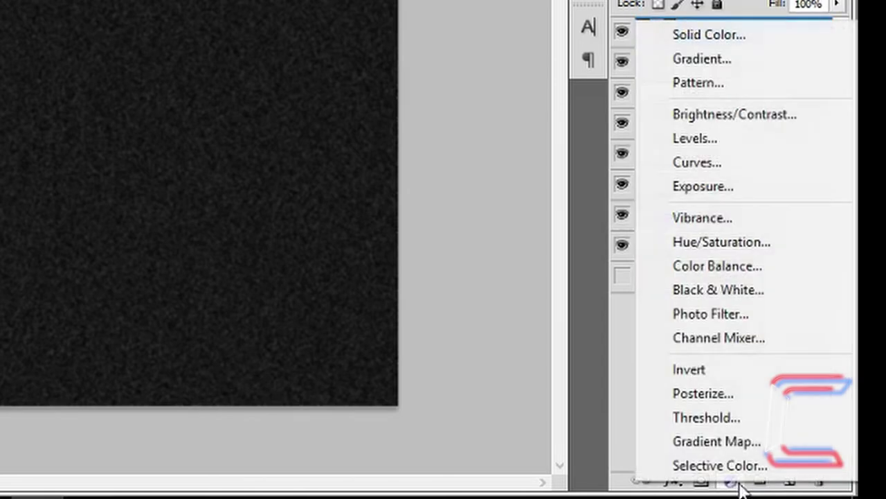
click(724, 139)
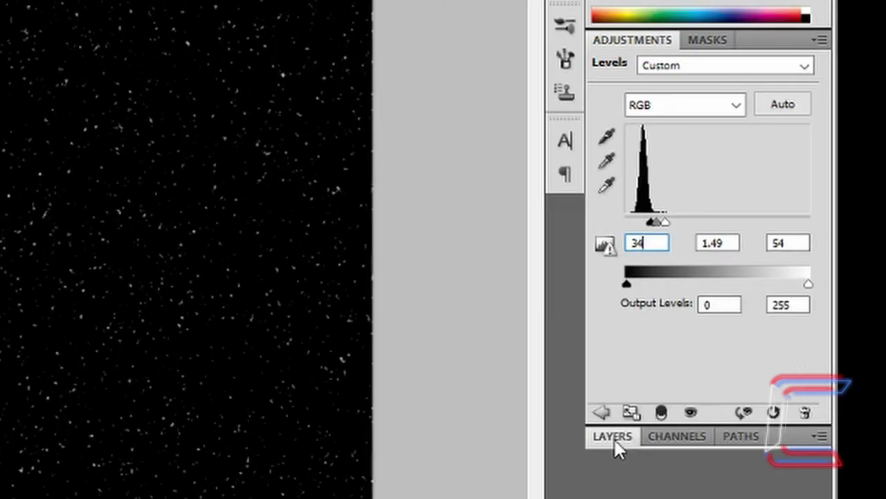
click(614, 436)
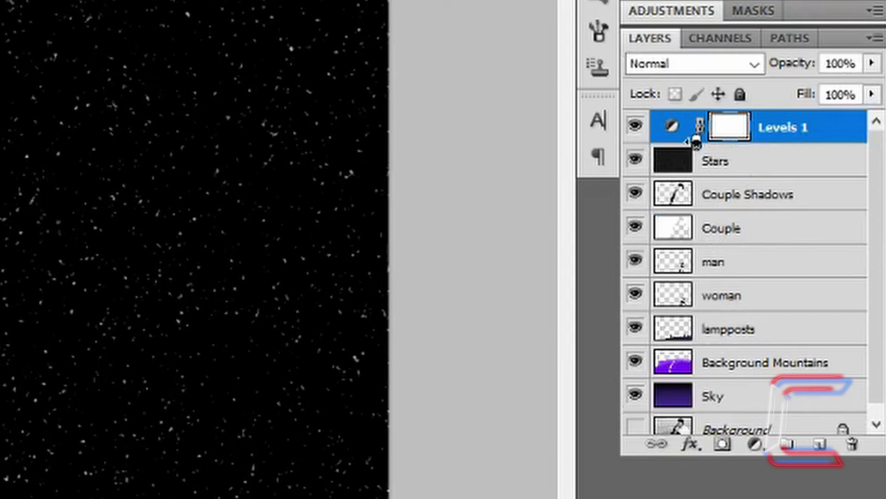
Clip the Levels 1 adjustment to the Stars layer and clip Stars to the Couple Shadows layer.
alt+click(696, 142)
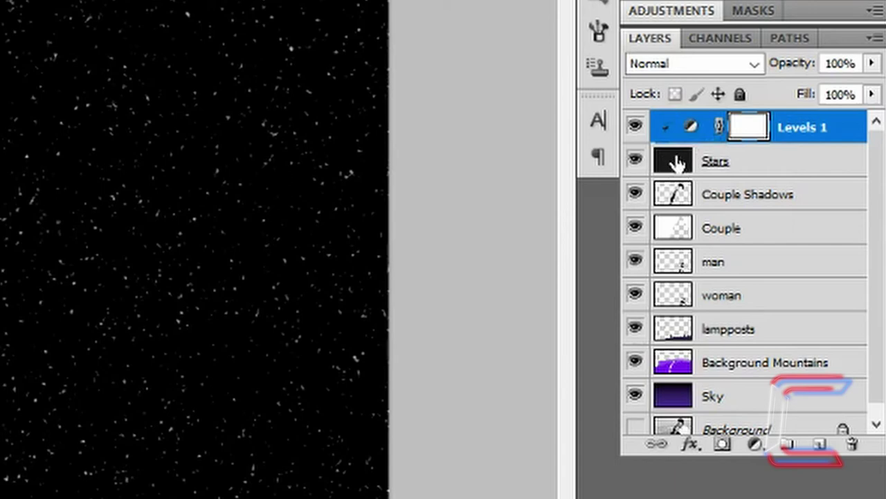
click(676, 170)
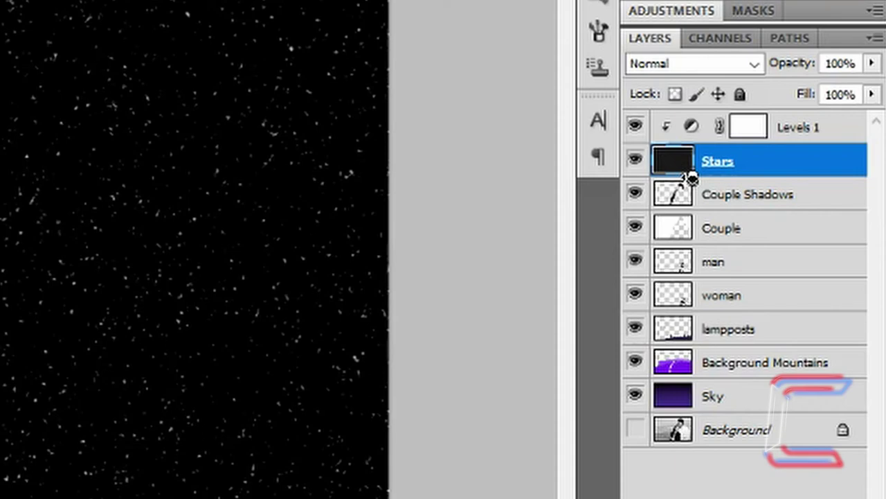
alt+click(693, 177)
Duplicate the Levels 1 adjustment layer within the same document.
key(alt+bracketright)
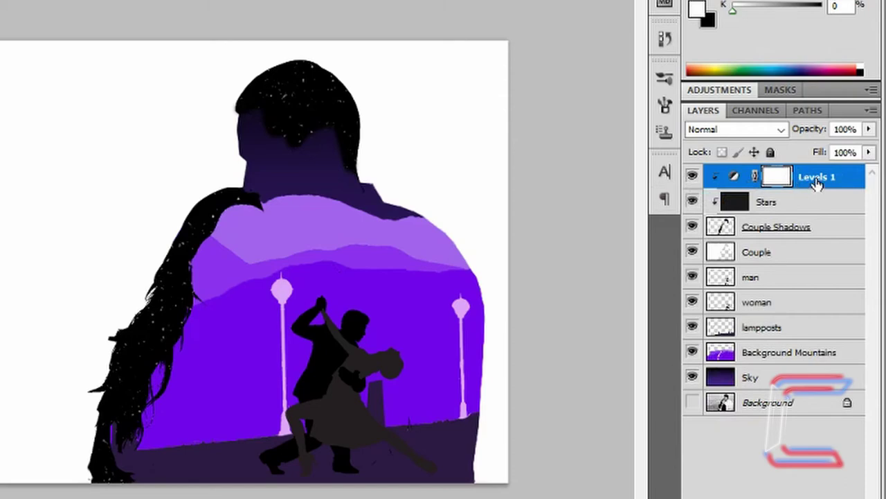
right_click(814, 186)
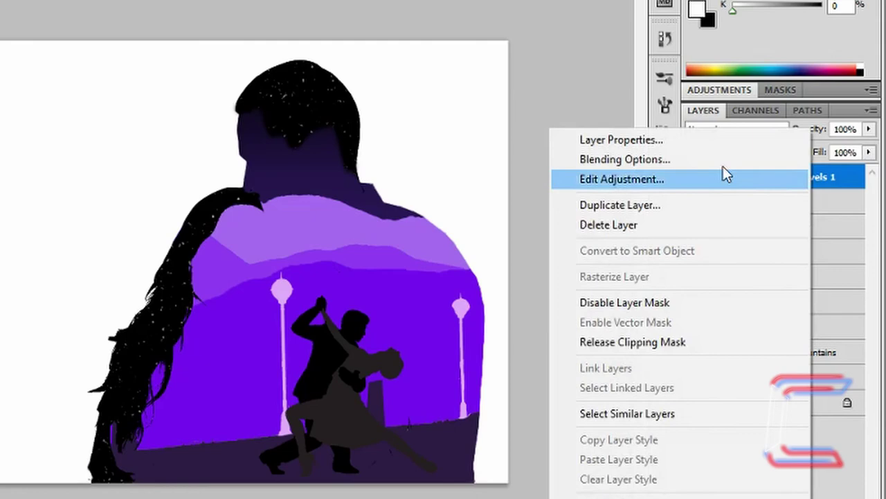
click(644, 205)
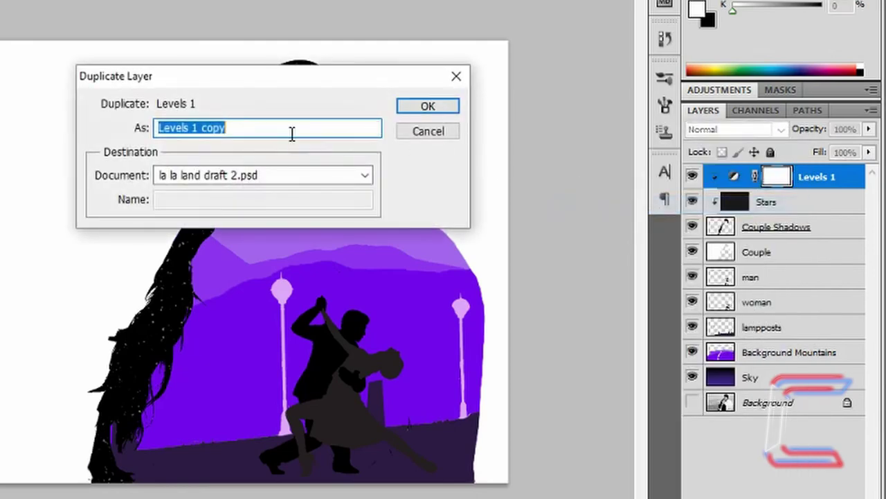
drag(289, 132, 194, 126)
text(2)
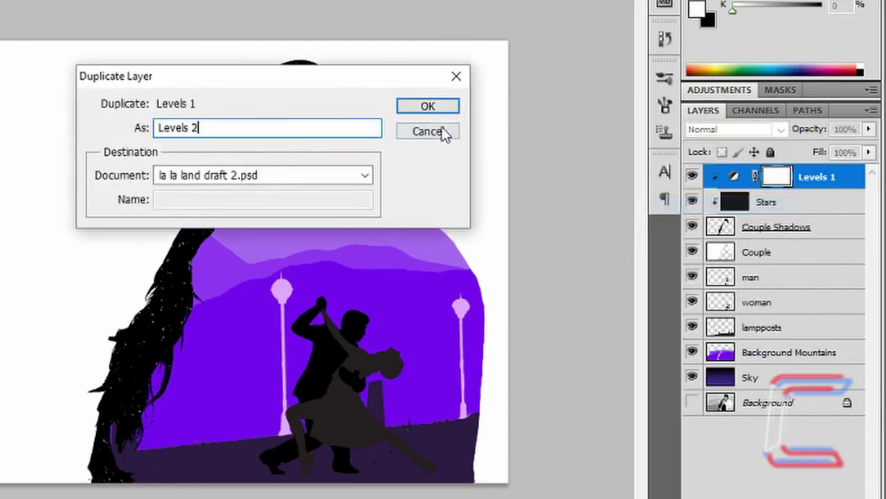
click(428, 106)
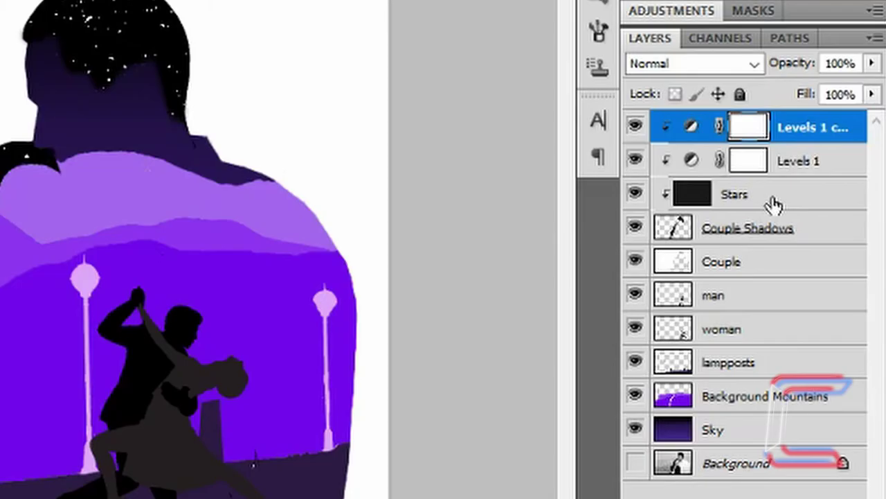
Duplicate the Stars layer, keeping the default name Stars copy.
click(772, 202)
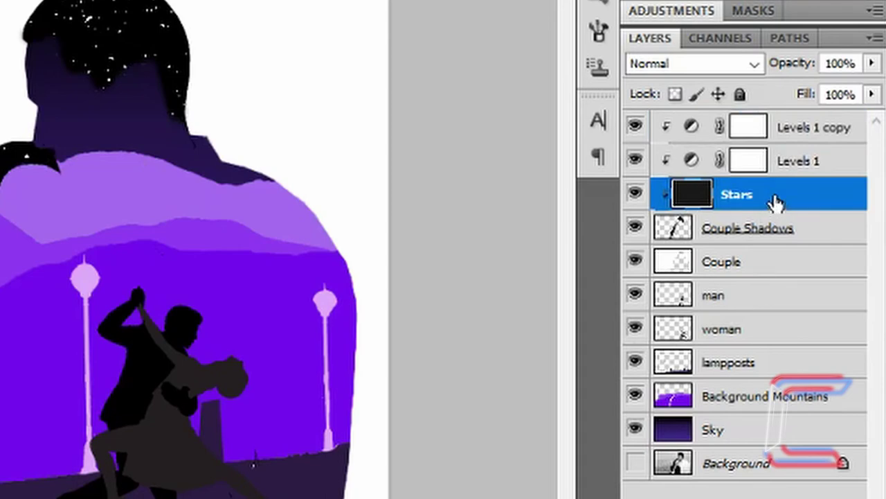
right_click(772, 201)
click(583, 165)
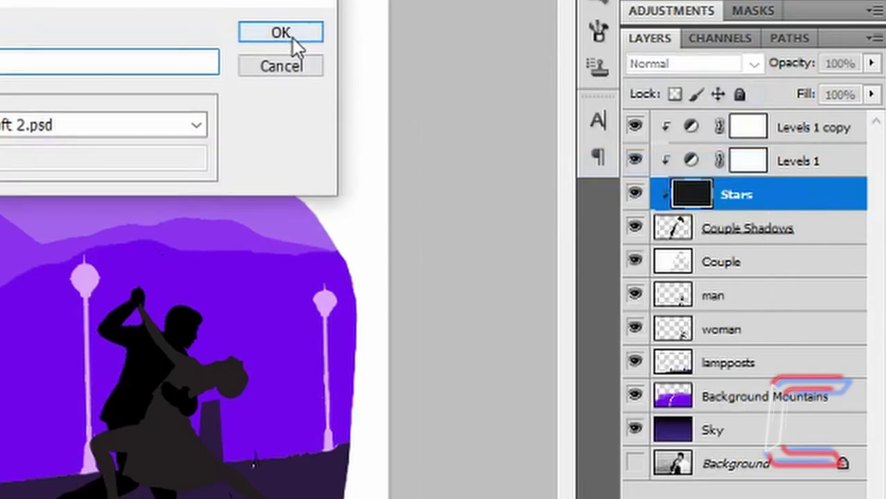
click(292, 32)
Clip the Levels 1 and Levels 1 copy adjustments to the star layers beneath them with clipping masks.
click(804, 174)
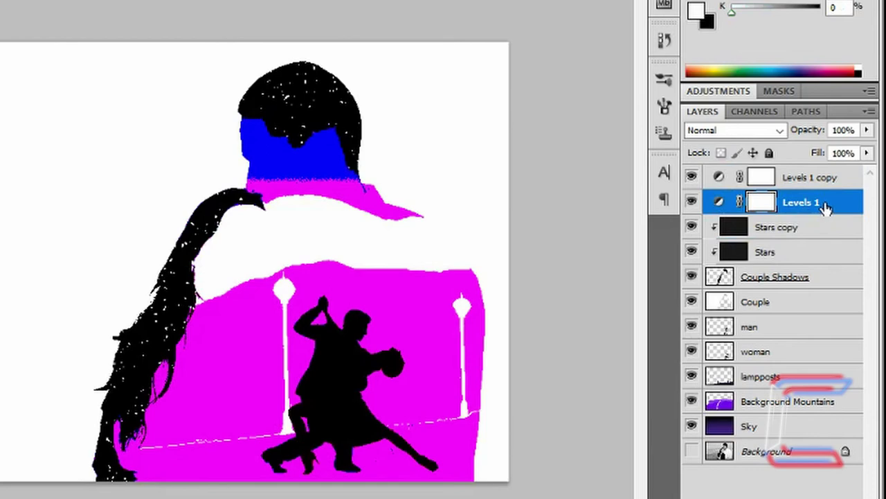
right_click(790, 208)
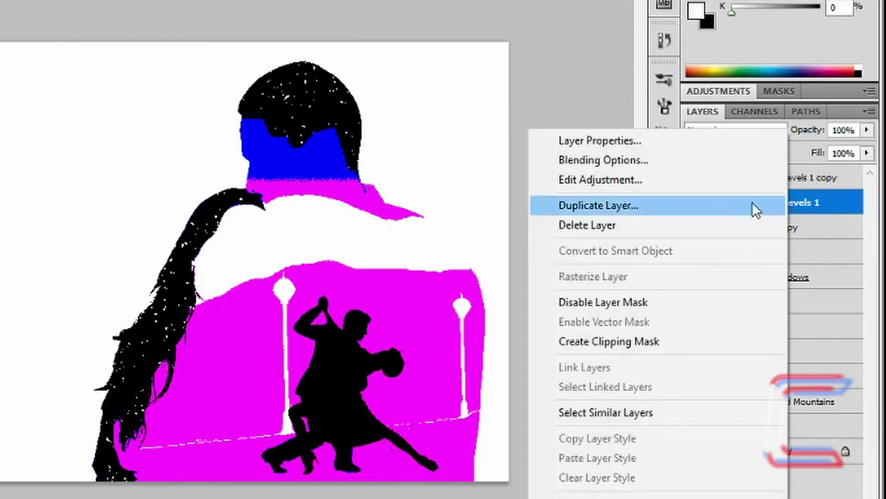
click(663, 335)
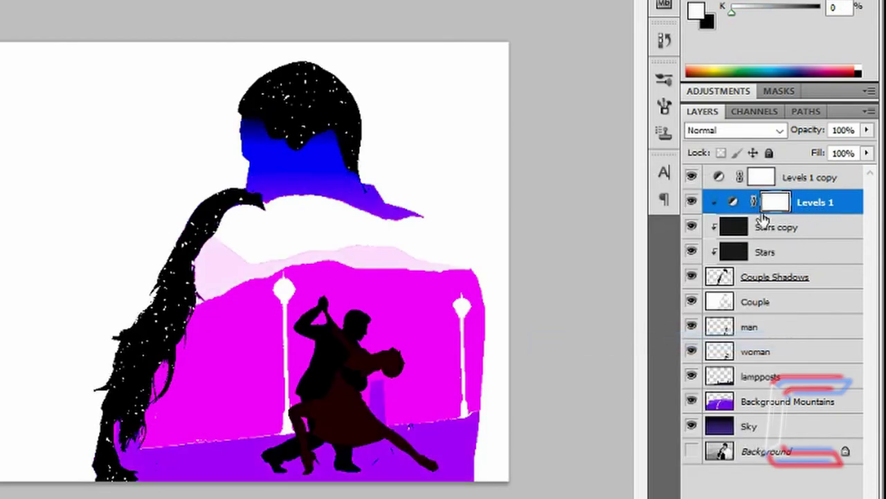
click(790, 178)
right_click(790, 178)
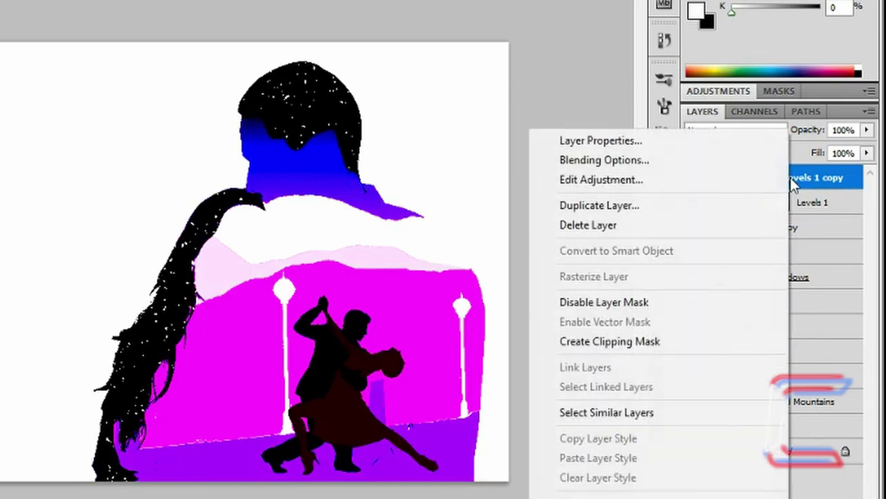
click(625, 341)
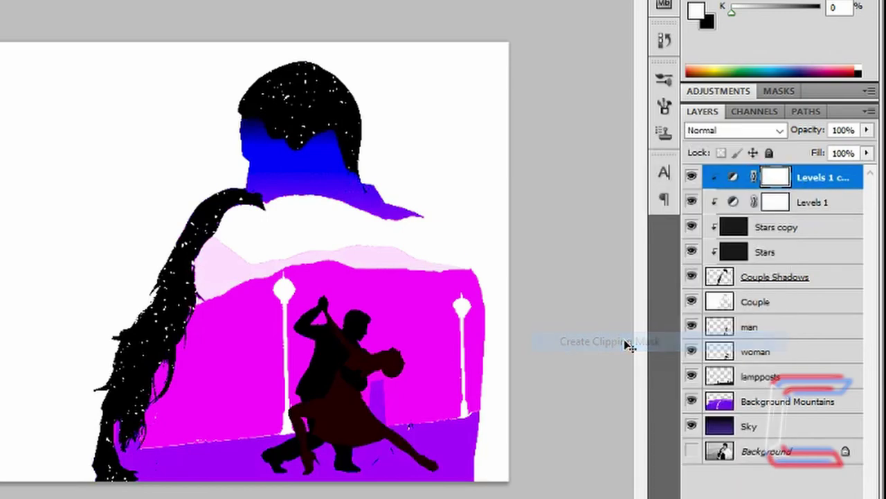
Set the blend mode of the Stars copy layer to Lighten.
click(734, 226)
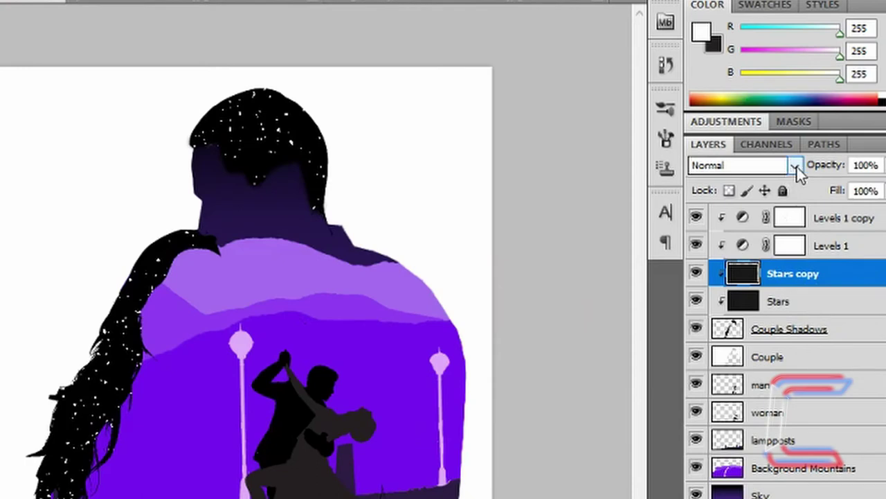
click(797, 167)
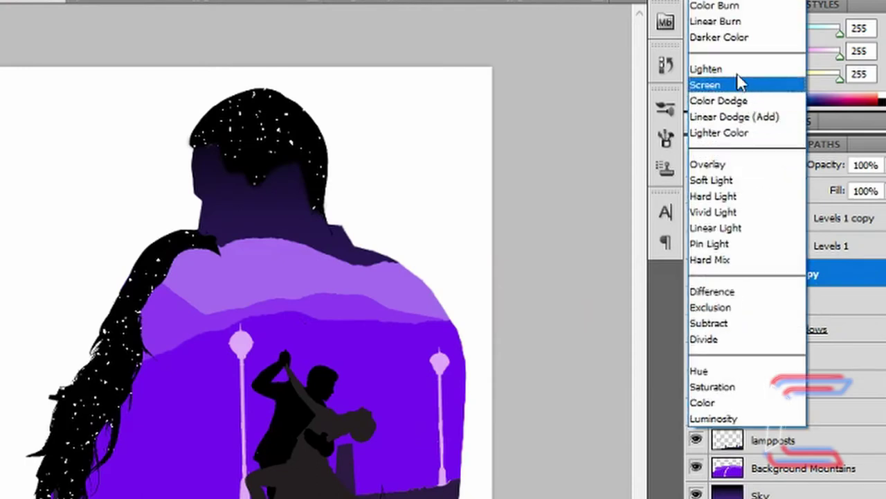
click(728, 69)
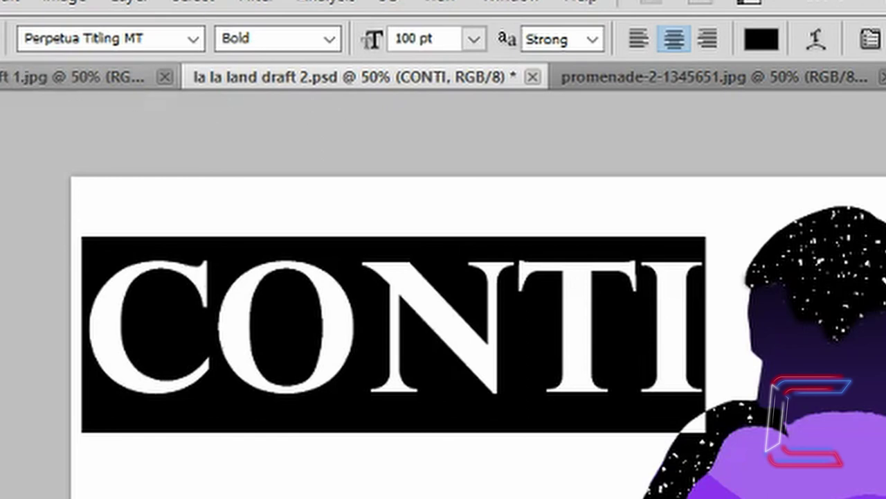
Commit the black CONTI title text set in Perpetua Titling MT Bold at 100 pt.
key(ctrl+Return)
key(v)
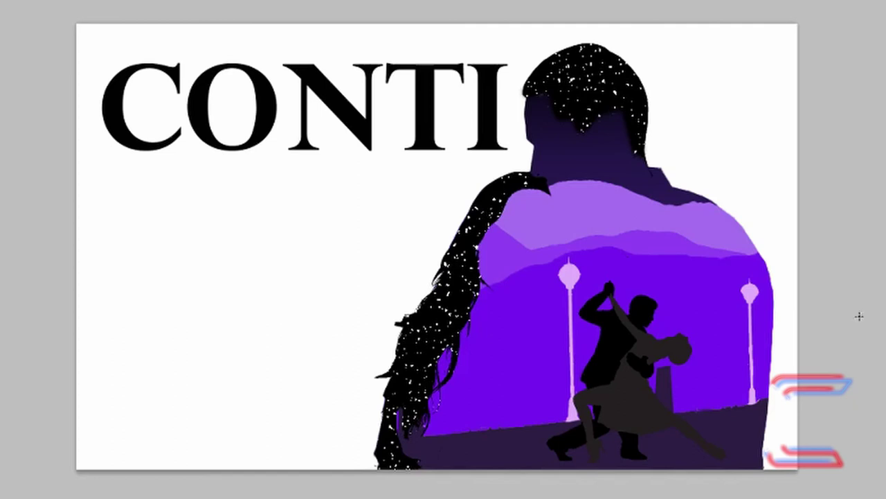
Fill the middle mountain range on the Background Mountains layer with purple 592390 using the Paint Bucket tool.
click(43, 248)
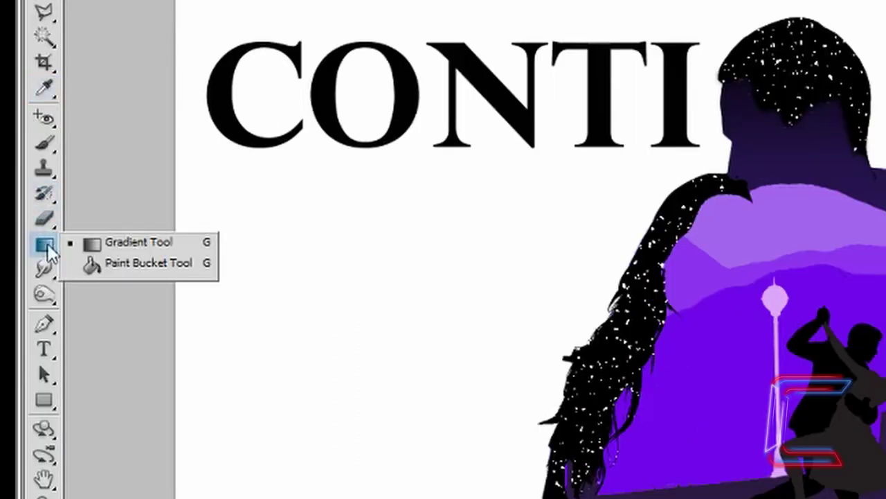
click(124, 266)
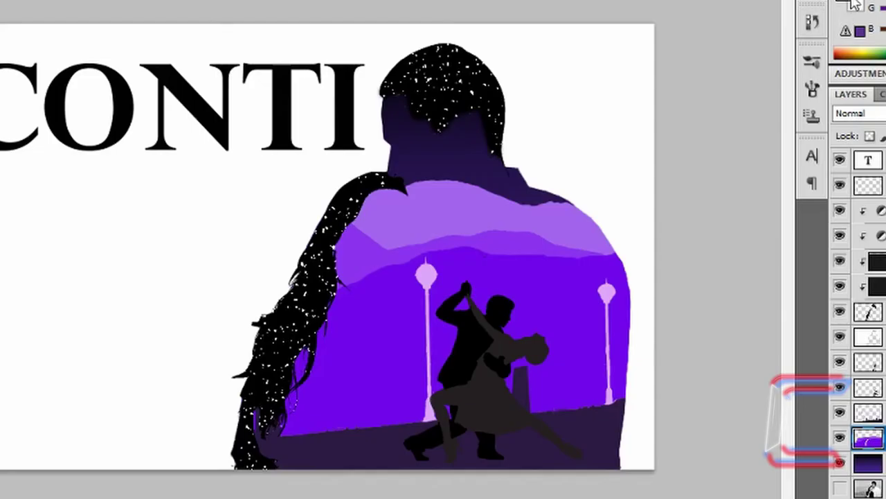
click(850, 6)
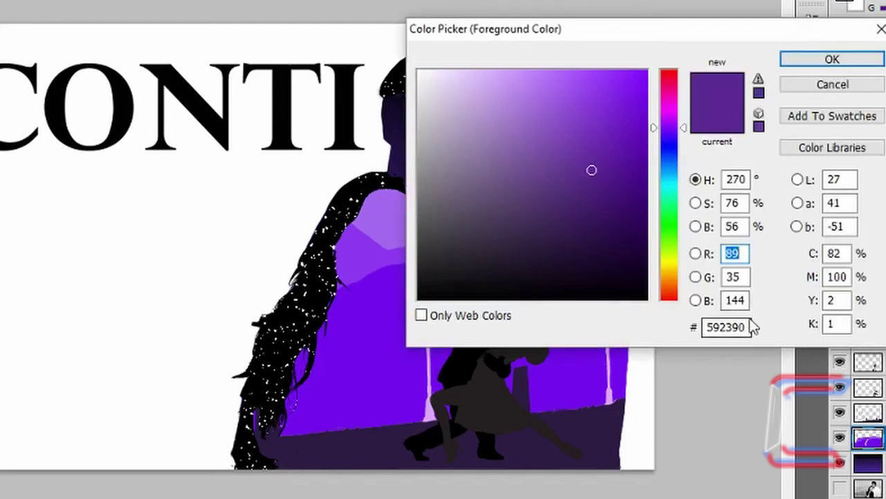
click(833, 63)
click(505, 242)
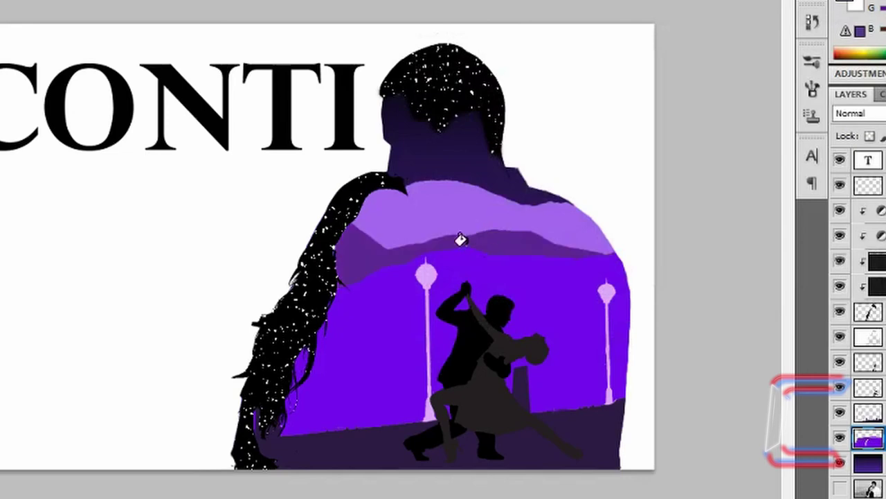
Fill the farthest, light purple mountain range with dark purple 421b6a.
key(Tab)
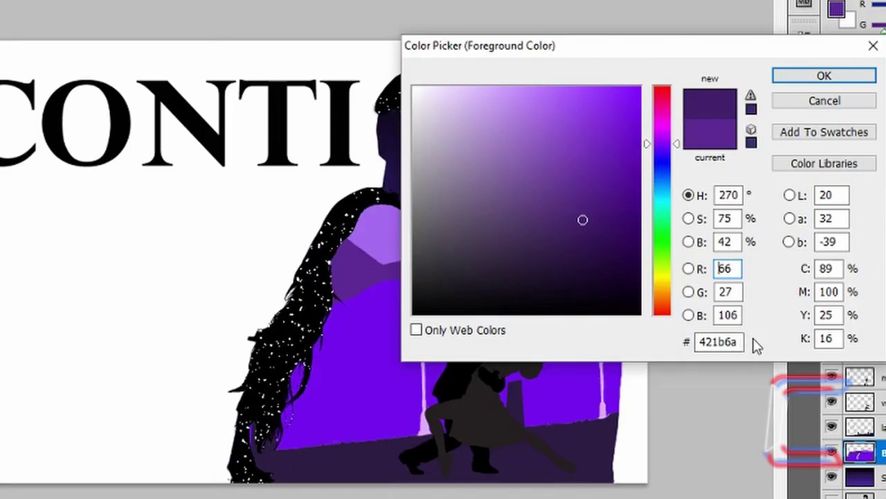
click(815, 78)
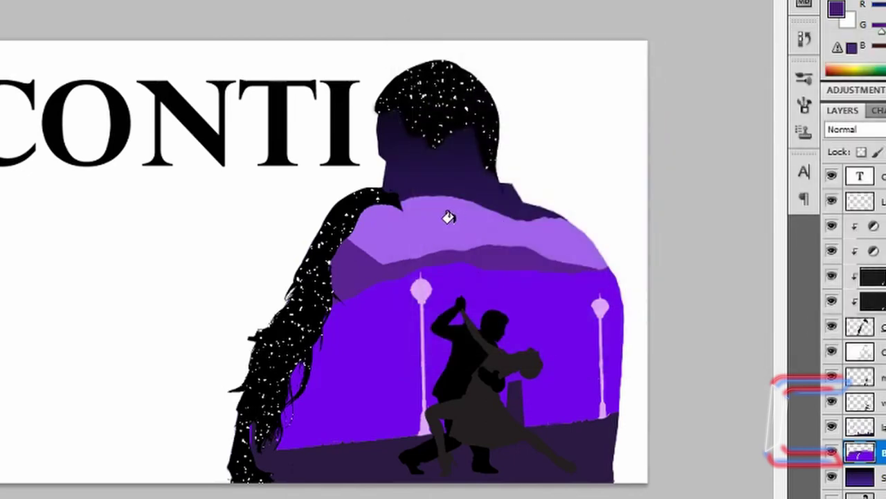
click(449, 218)
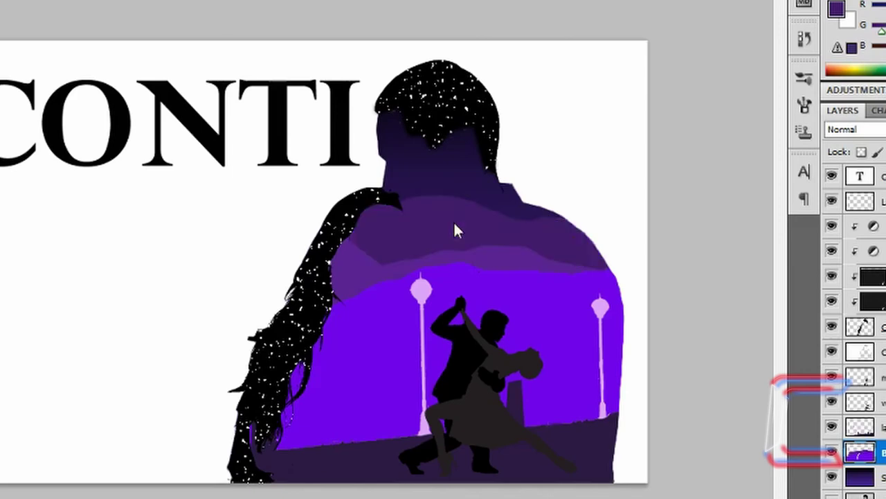